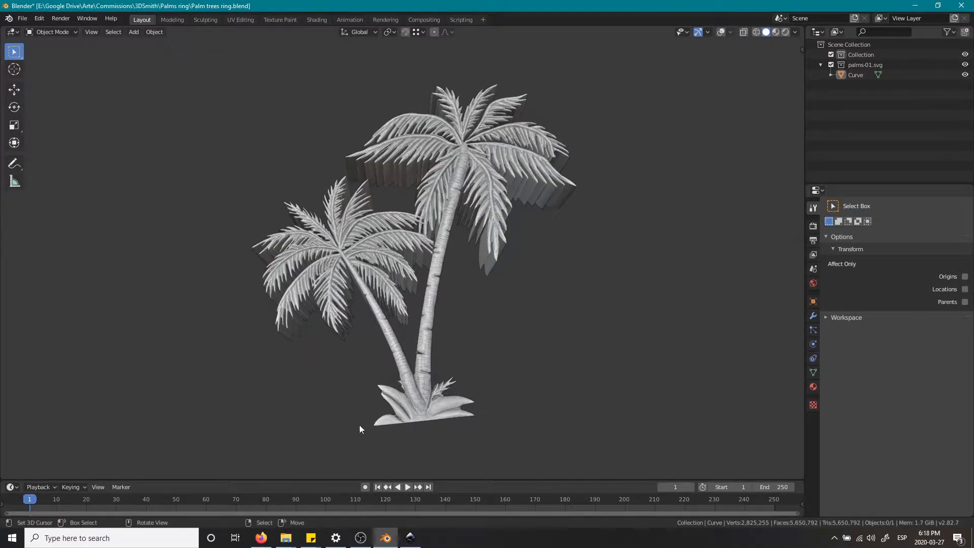
- Examine the finished 3D palm trees model from above and from the sides, including the trunk and leaf detail close up
middle_drag(422, 337, 460, 269)
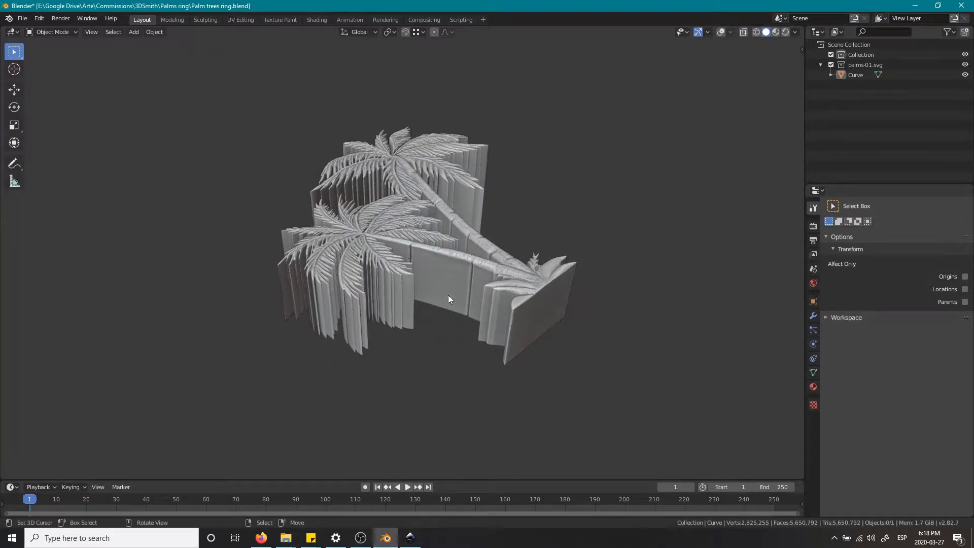
scroll(453, 284, up, 3)
middle_drag(488, 288, 451, 303)
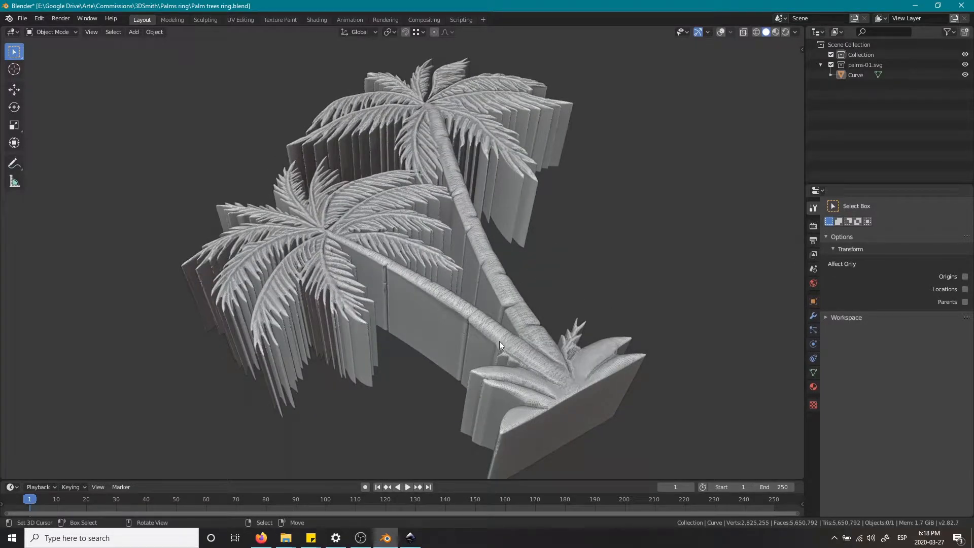
scroll(499, 341, up, 2)
scroll(607, 325, up, 4)
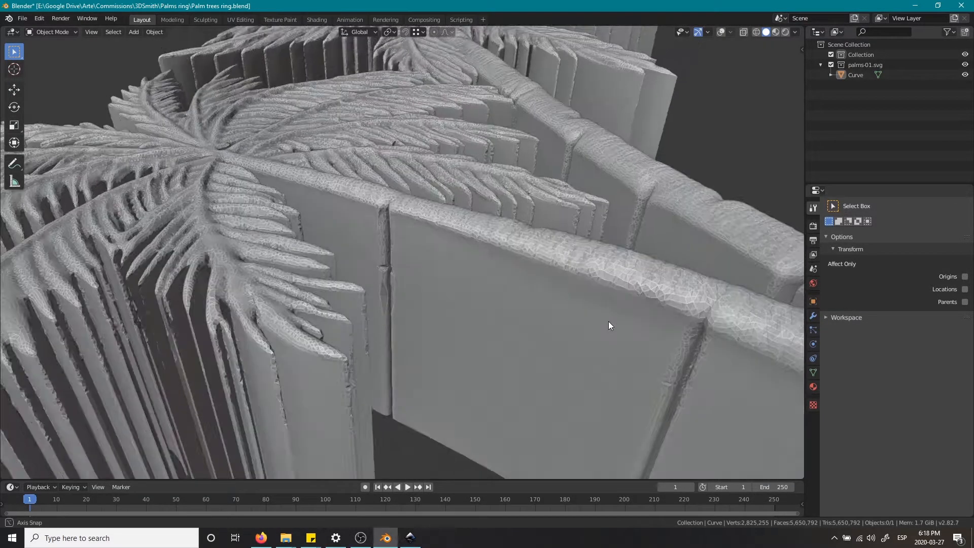
middle_drag(607, 322, 611, 309)
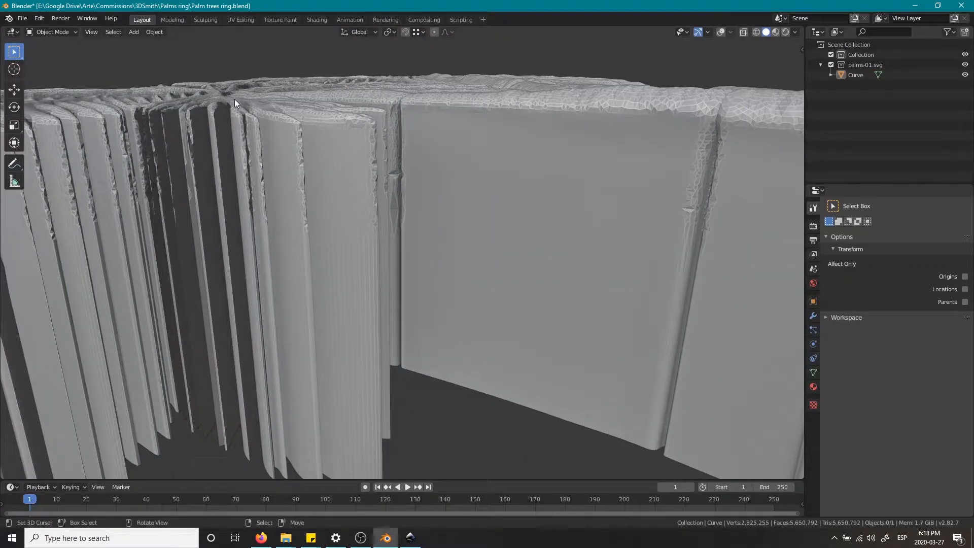
middle_drag(518, 161, 510, 221)
scroll(479, 203, down, 6)
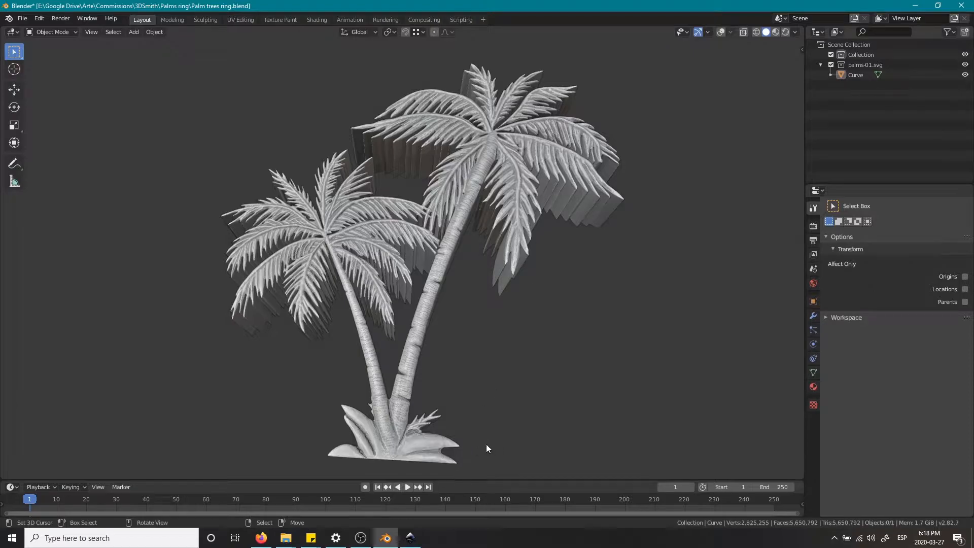
middle_drag(509, 357, 511, 366)
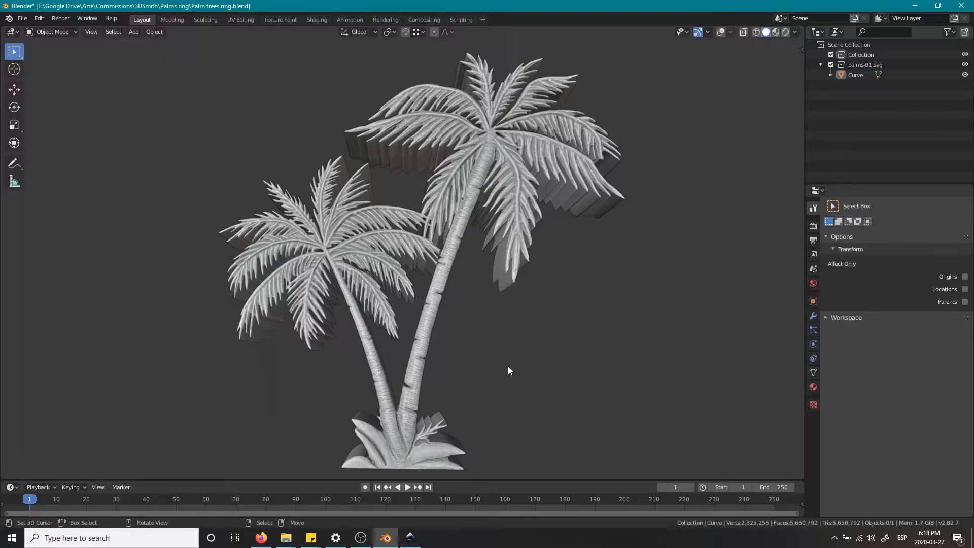
mouse_move(411, 537)
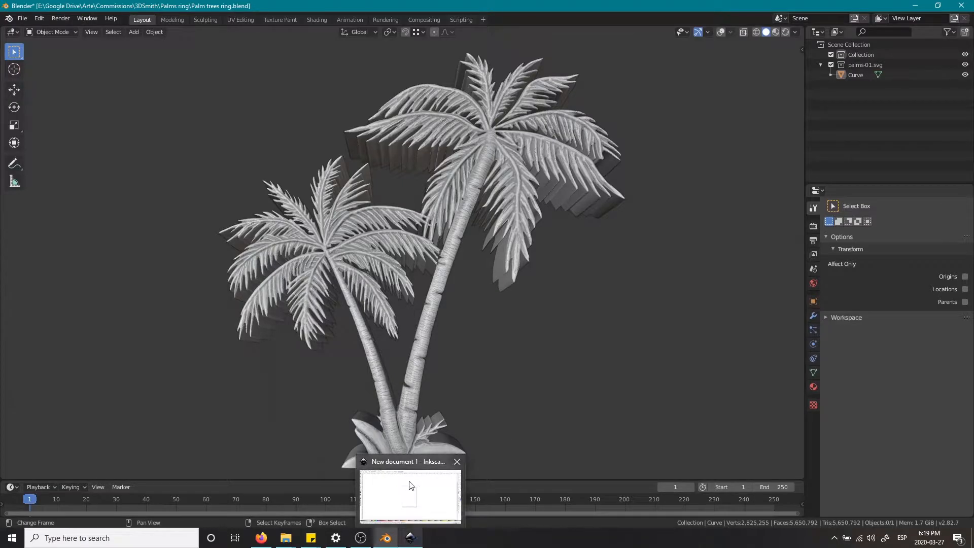
mouse_move(409, 480)
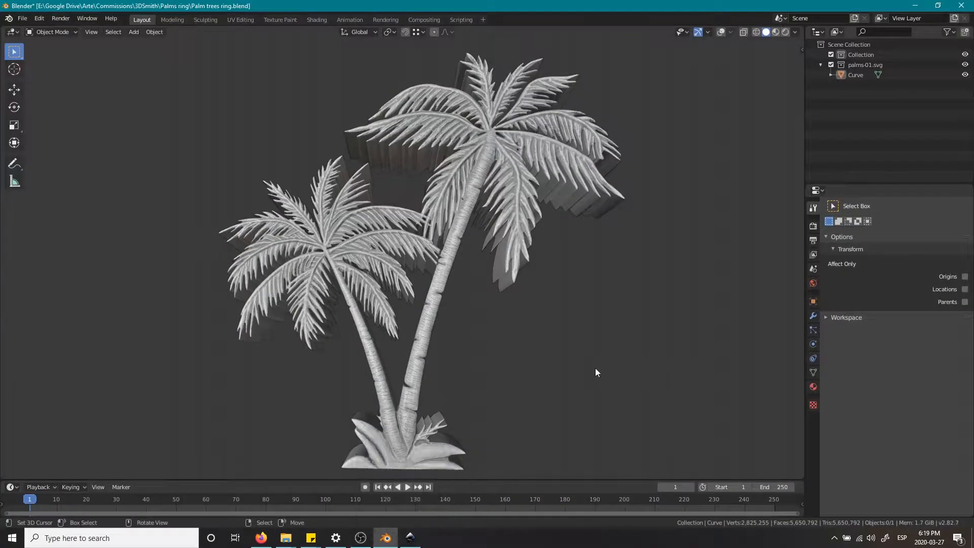
shift+middle_drag(513, 347, 538, 345)
middle_drag(557, 385, 518, 313)
- Start a new General file and discard the changes to the palm trees ring file
click(20, 19)
mouse_move(35, 29)
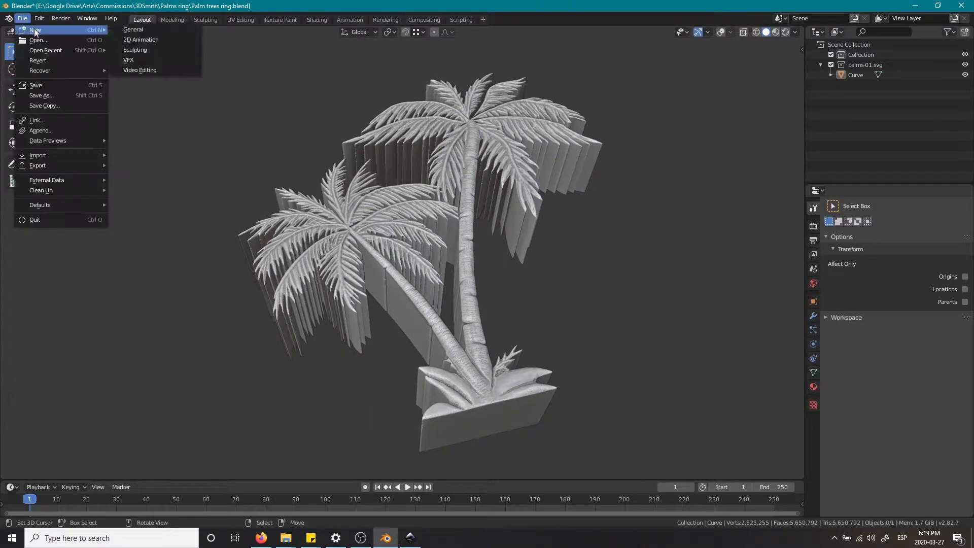
click(139, 31)
click(509, 283)
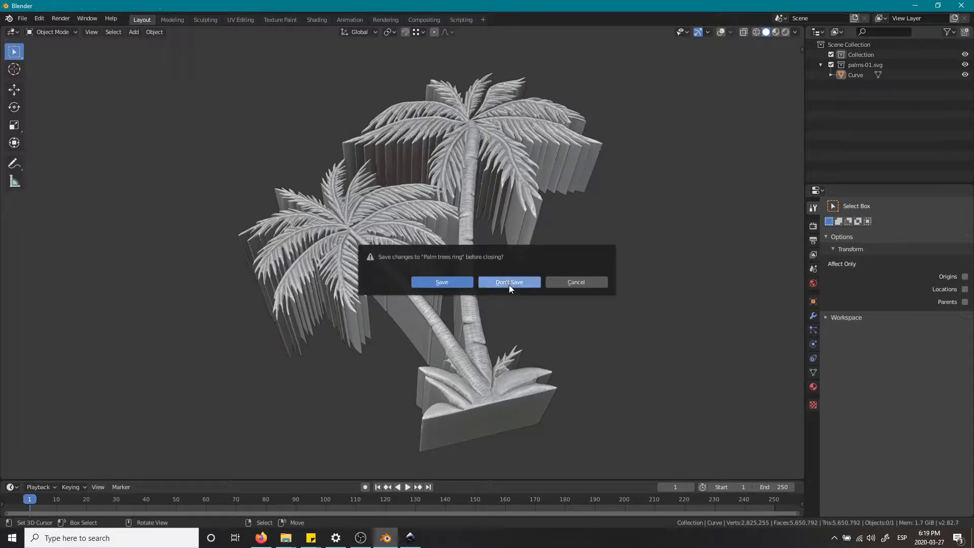
- Add palm trees.png from the Palms ring folder as a reference image in the scene
middle_drag(545, 191, 491, 258)
key(shift+a)
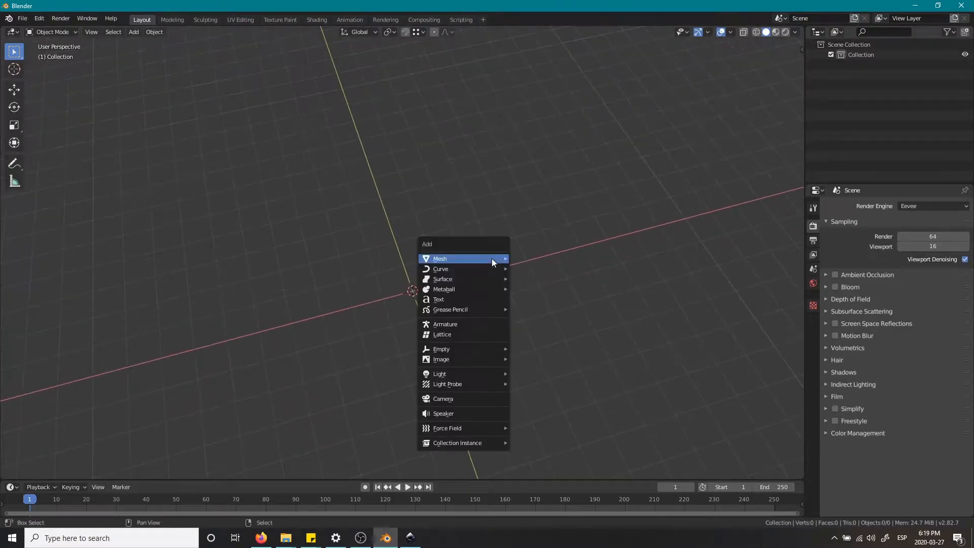
mouse_move(486, 358)
click(543, 356)
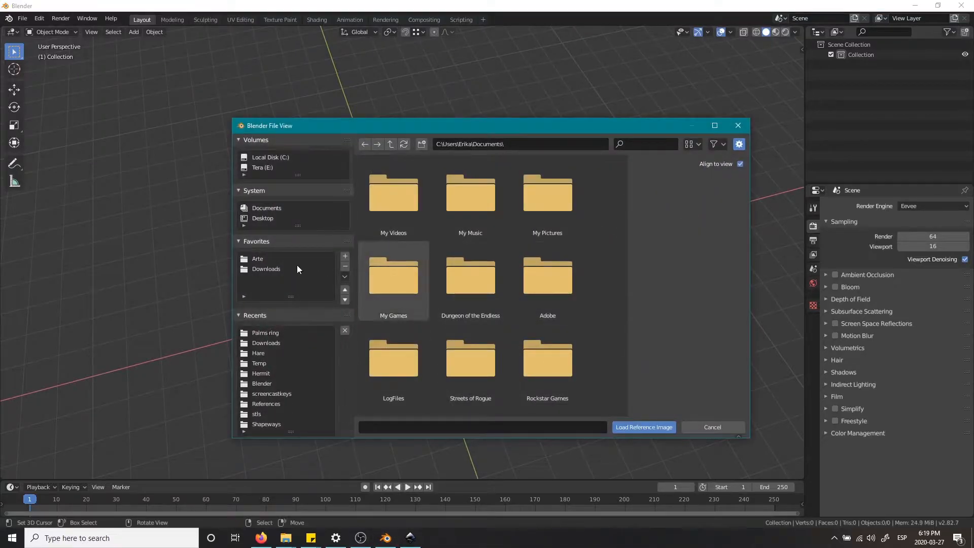
click(282, 333)
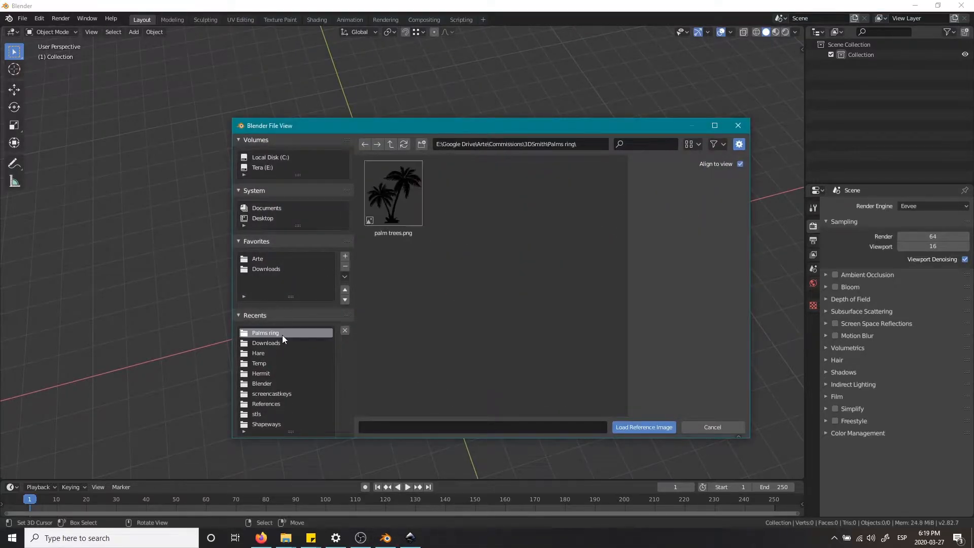
double_click(391, 209)
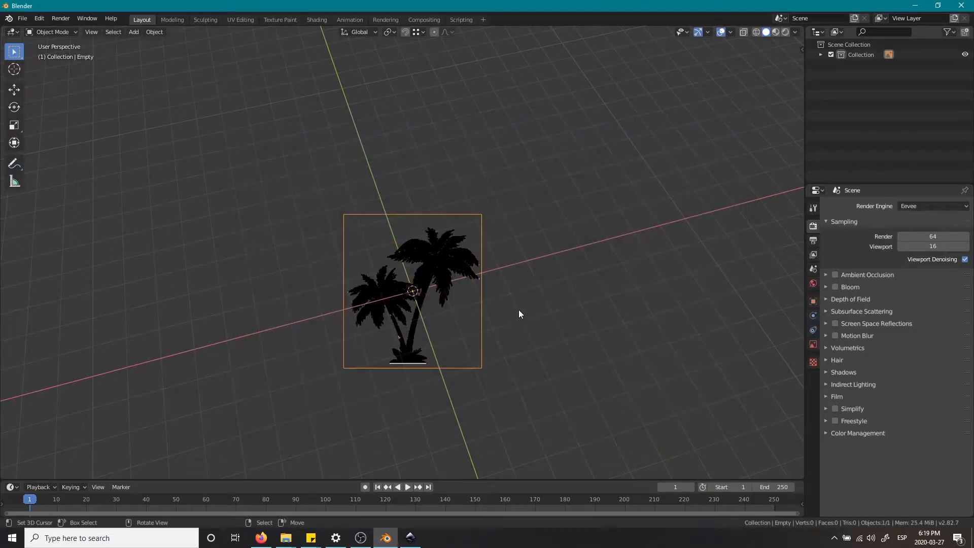
- Clear the reference image's rotation so it lies flat and move it down along the Z axis
key(alt+r)
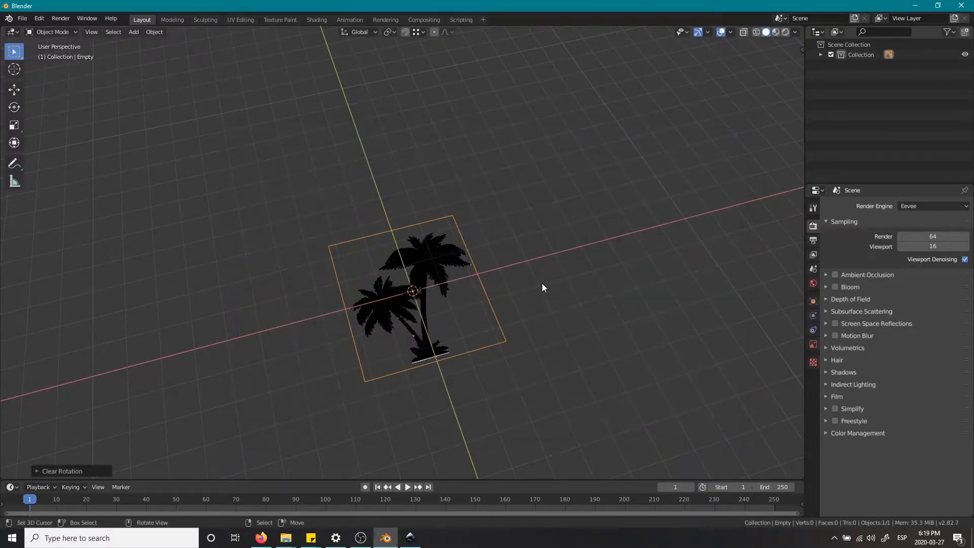
alt+drag(542, 283, 538, 229)
key(g)
key(z)
click(540, 264)
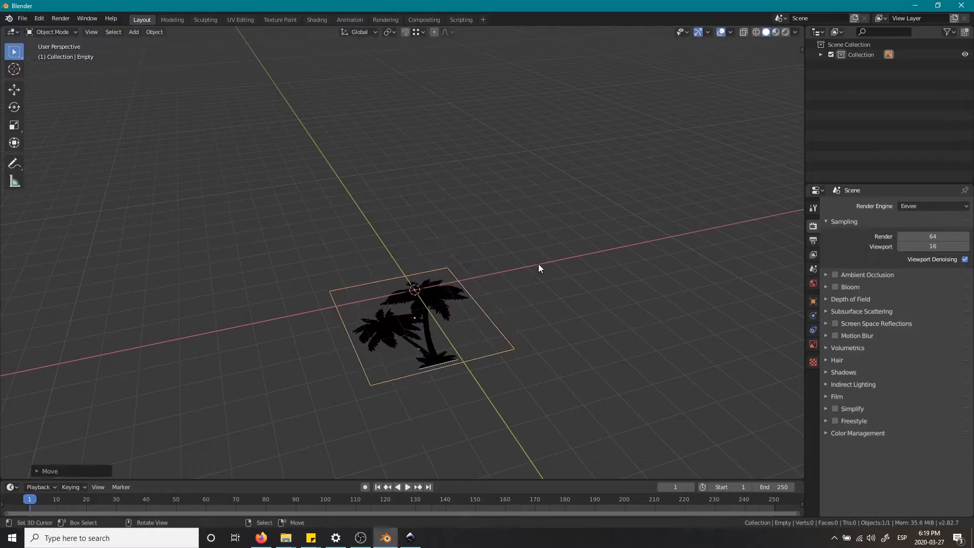
- Enlarge the reference image and move it horizontally, Z locked, so its lower corner sits near the world origin
key(s)
click(564, 266)
key(g)
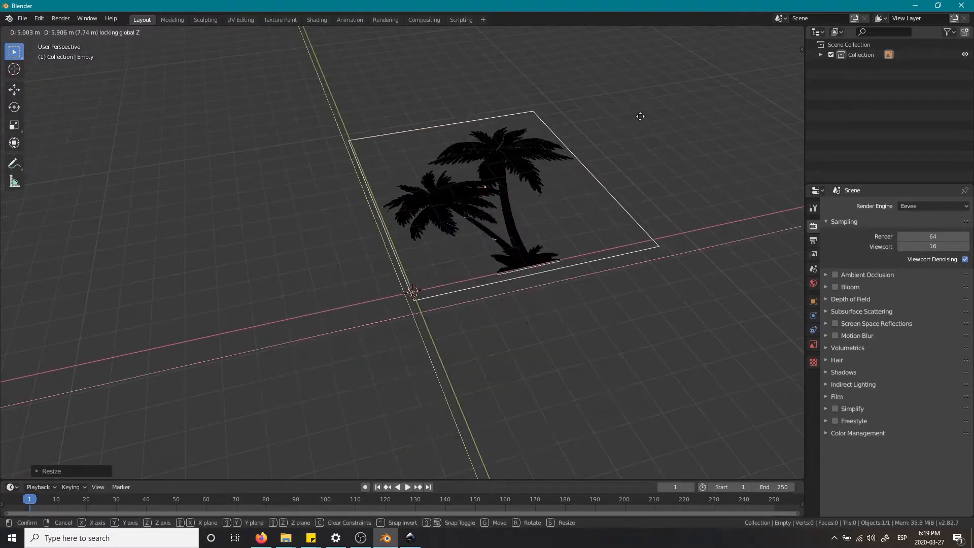
click(649, 136)
alt+drag(560, 200, 511, 268)
- Add a plane in top view, shrink its mesh in Edit Mode and move it toward the smaller palm's trunk
key(KP_7)
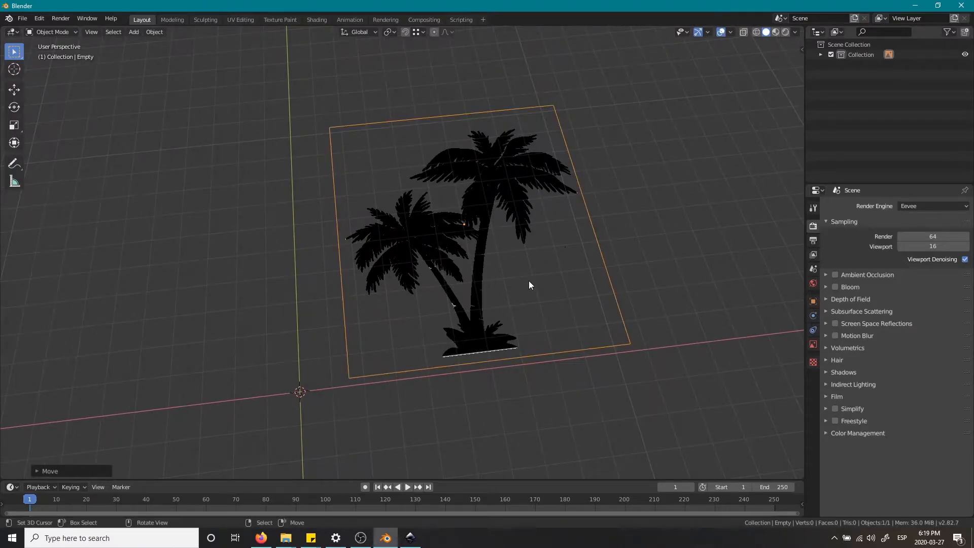
key(shift+a)
mouse_move(531, 281)
mouse_move(510, 183)
click(564, 181)
key(Tab)
key(s)
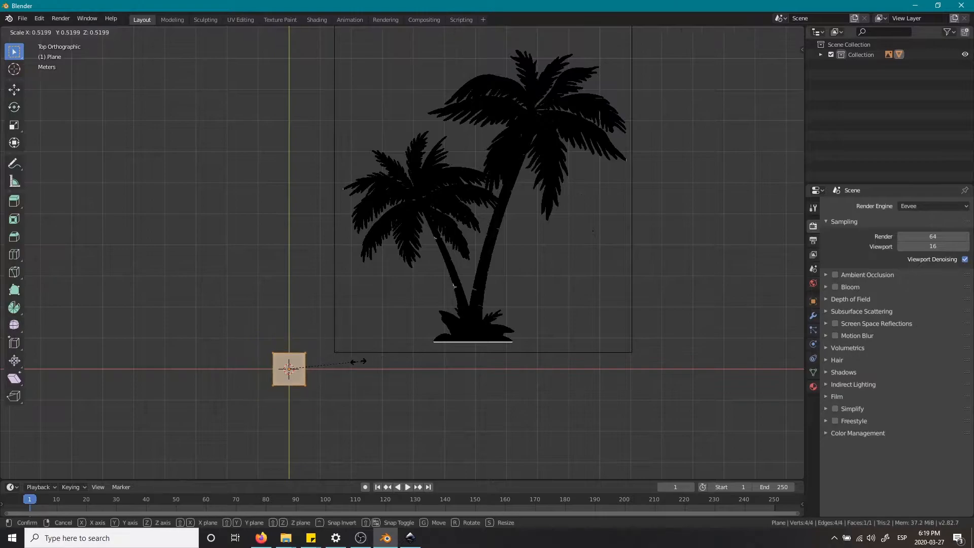
click(344, 362)
key(g)
click(521, 269)
- Scale, rotate and position the plane so it matches the width and slant of the smaller palm's trunk
scroll(522, 269, up, 6)
shift+middle_drag(716, 305, 565, 261)
key(s)
click(510, 269)
key(r)
click(524, 242)
key(g)
click(488, 239)
key(s)
click(454, 243)
key(r)
click(454, 243)
- Switch to edge selection and extrude the plane's upper edge along the smaller palm's trunk
key(e)
click(454, 234)
right_click(413, 263)
key(2)
right_click(398, 263)
key(e)
click(482, 256)
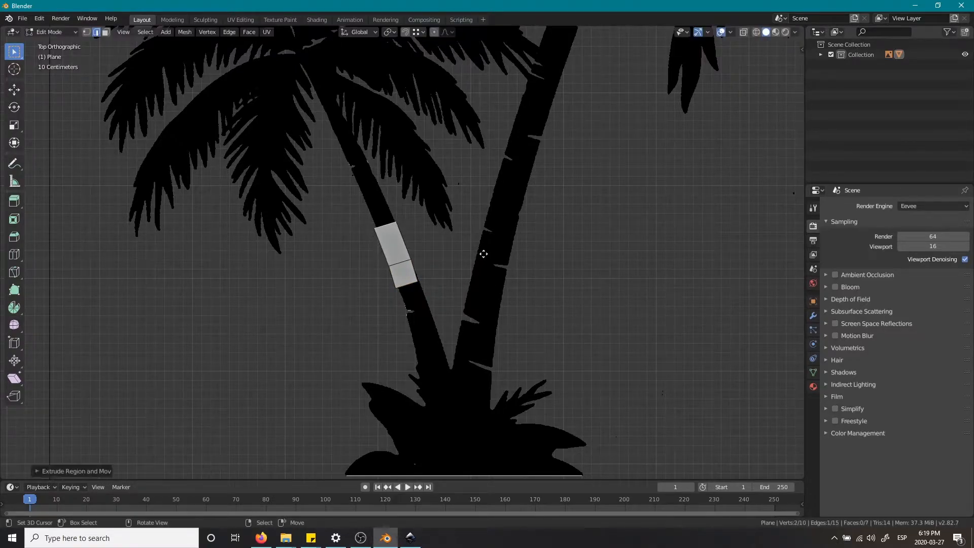
- Extrude three more segments up the smaller palm's trunk and narrow the uppermost edge to fit
key(e)
click(464, 213)
key(e)
click(449, 195)
key(e)
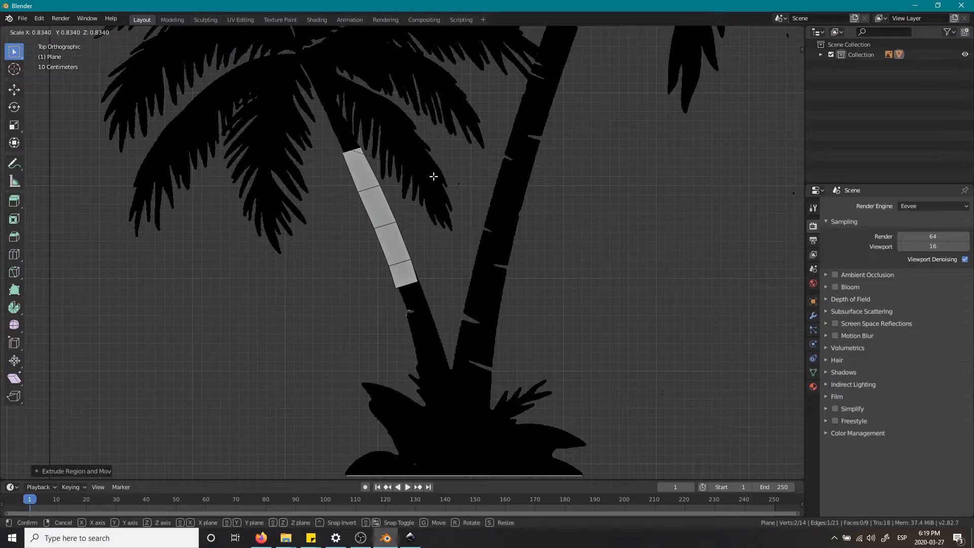
click(414, 148)
key(s)
click(398, 144)
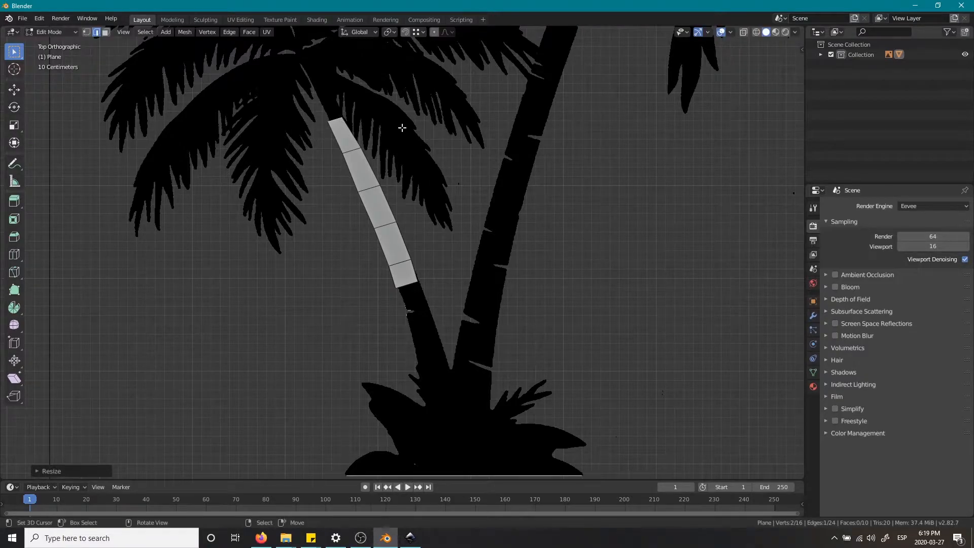
- Return to Object Mode and delete both the traced plane and the reference image
scroll(483, 214, down, 5)
key(Tab)
middle_drag(483, 222, 432, 318)
key(a)
key(x)
click(432, 319)
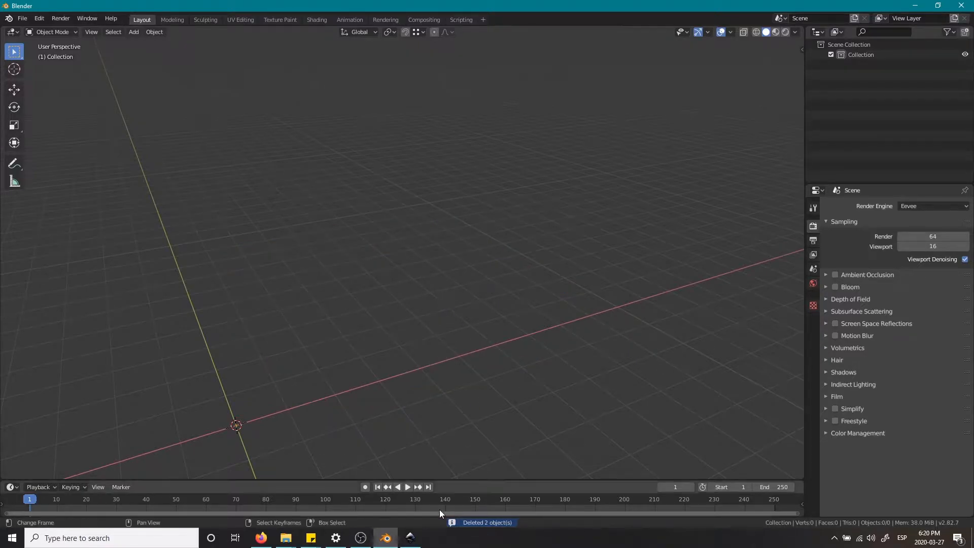
- Switch to Inkscape, open palm trees.png as an embedded image and maximize its window
click(410, 538)
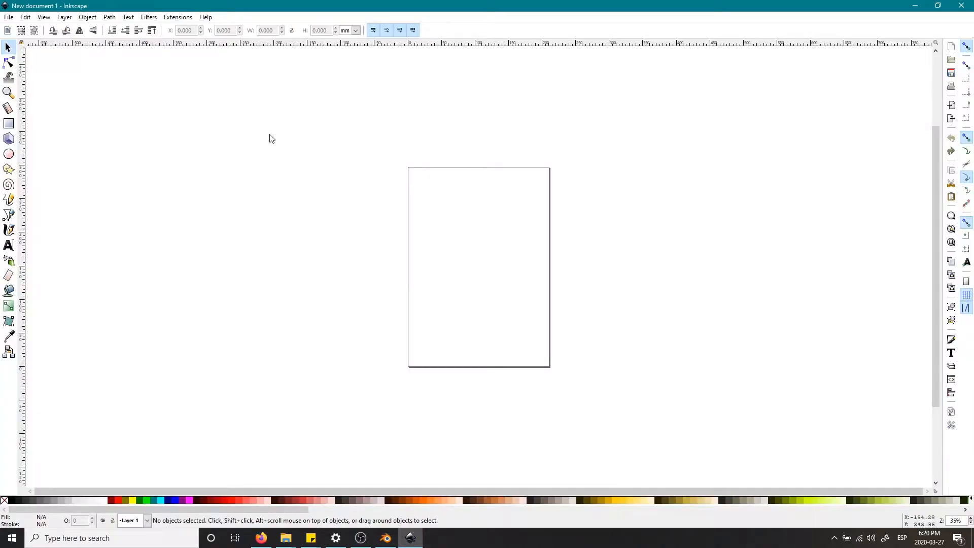
click(10, 16)
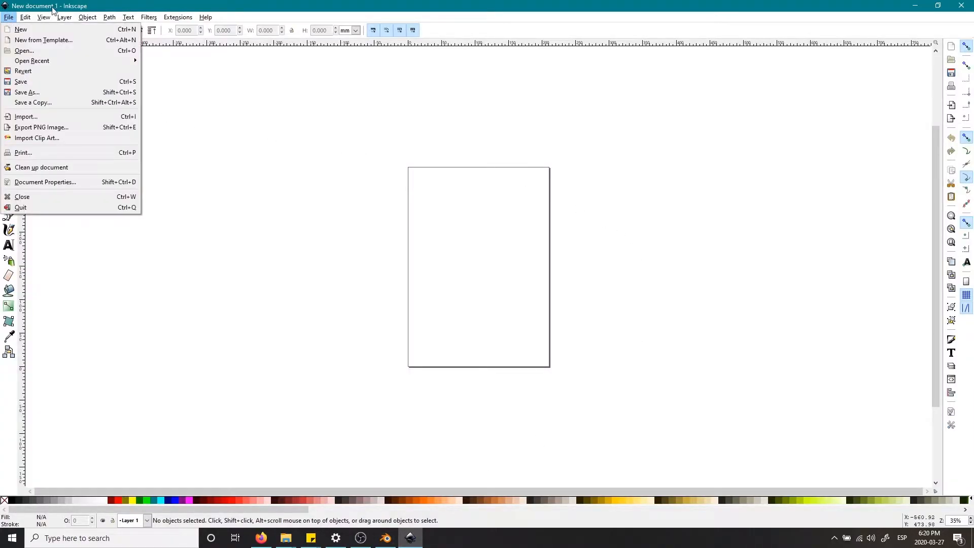
click(45, 52)
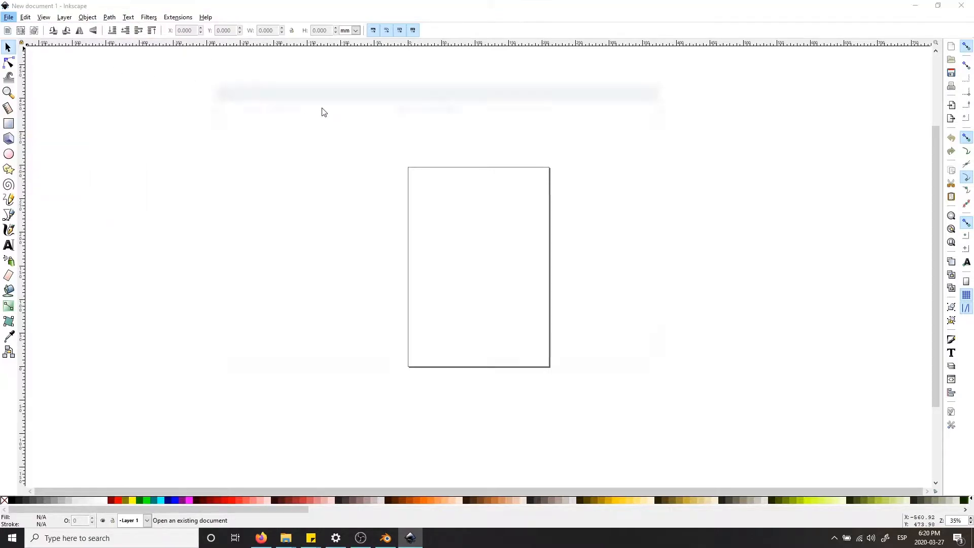
double_click(293, 158)
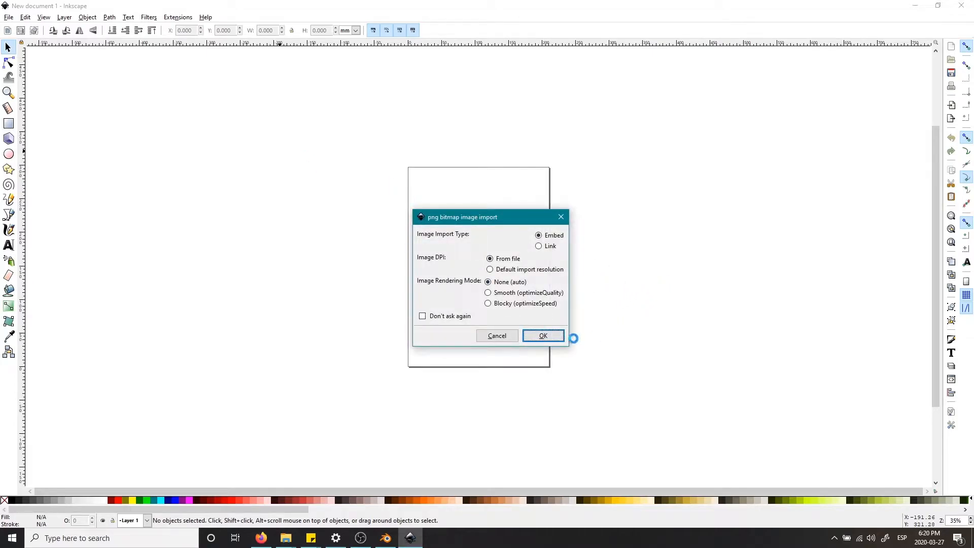
click(554, 338)
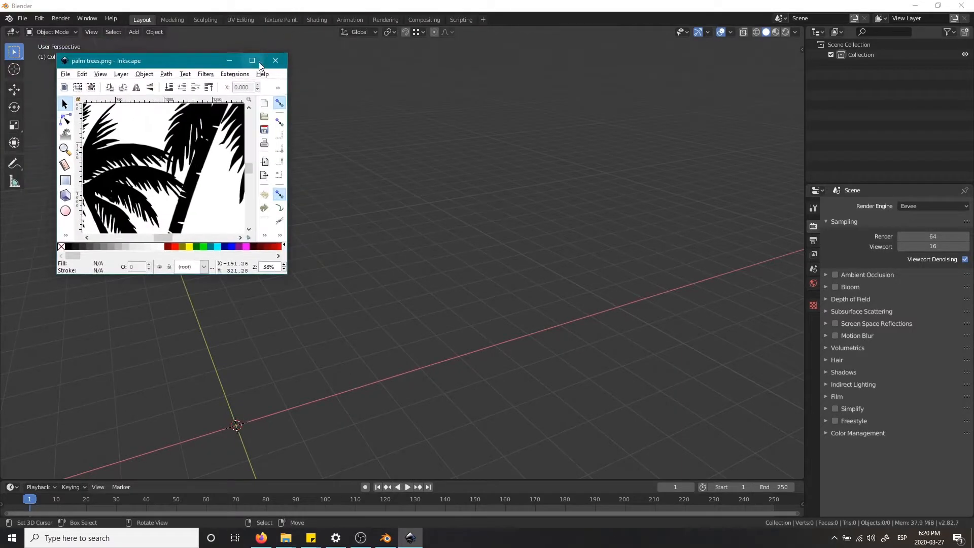
double_click(249, 61)
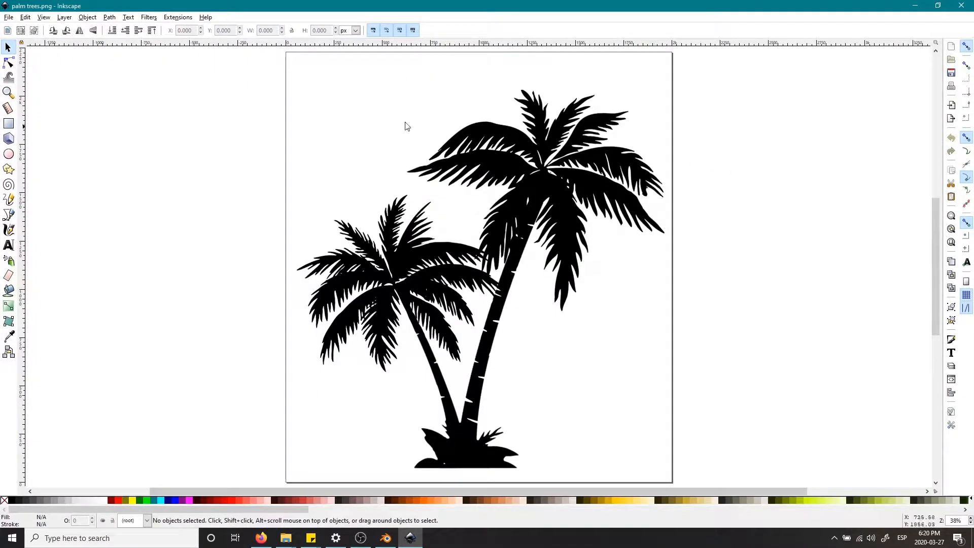
- Select the palm trees image and open Trace Bitmap for it
click(612, 187)
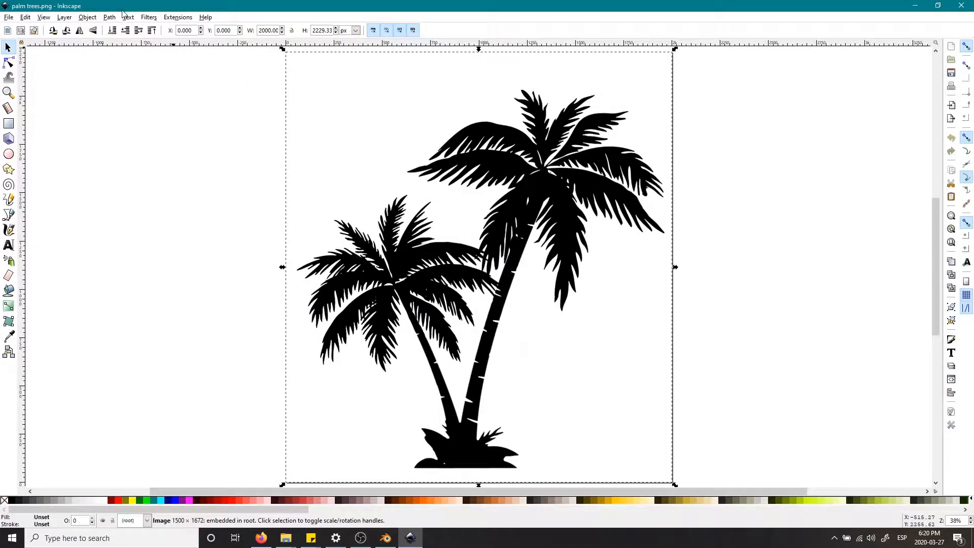
click(87, 18)
click(87, 17)
click(87, 18)
click(110, 18)
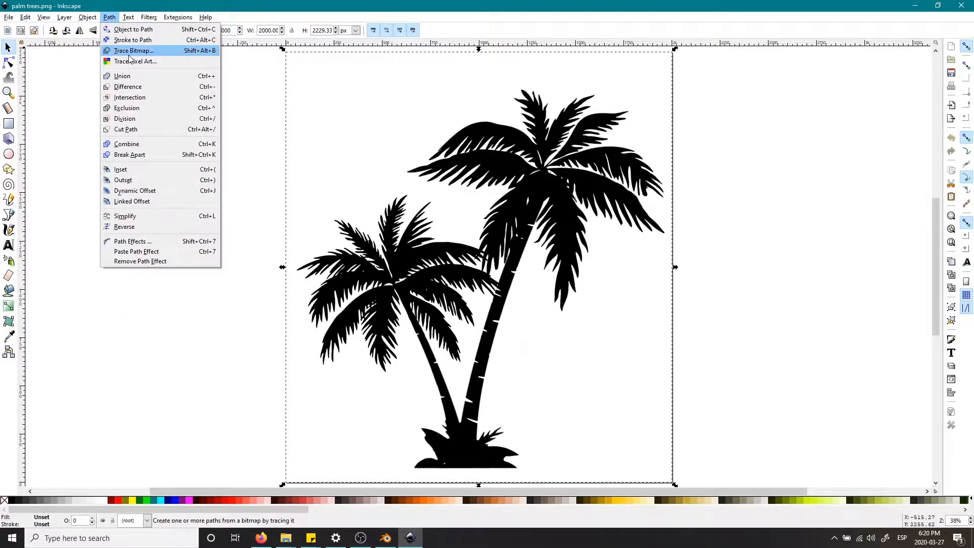
click(167, 52)
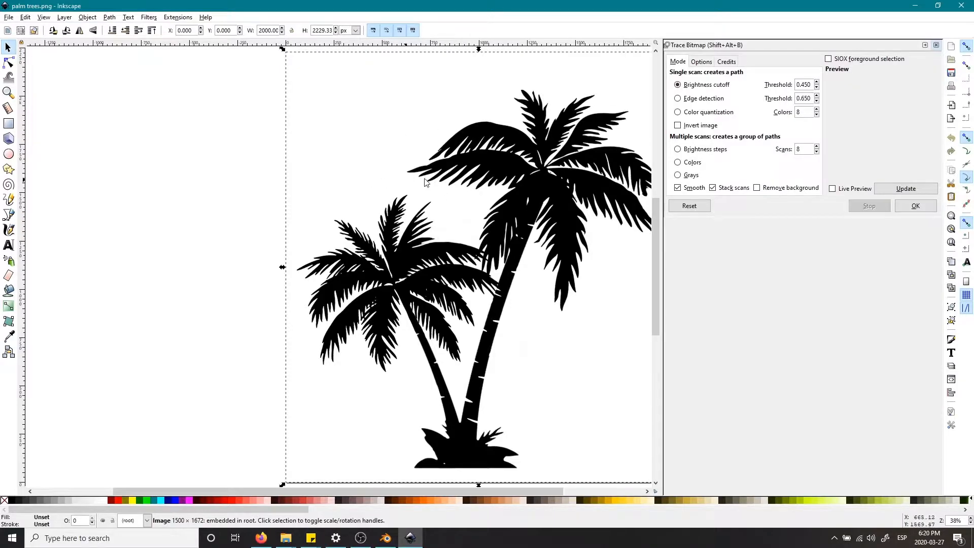
- Float the Trace Bitmap dialog clear of the image and inspect the taller palm's leaf edges close up
mouse_move(821, 43)
mouse_down()
mouse_move(505, 111)
mouse_move(929, 64)
mouse_move(916, 51)
mouse_move(941, 53)
mouse_move(943, 41)
mouse_move(945, 106)
mouse_move(930, 40)
mouse_move(942, 25)
mouse_move(970, 85)
mouse_up()
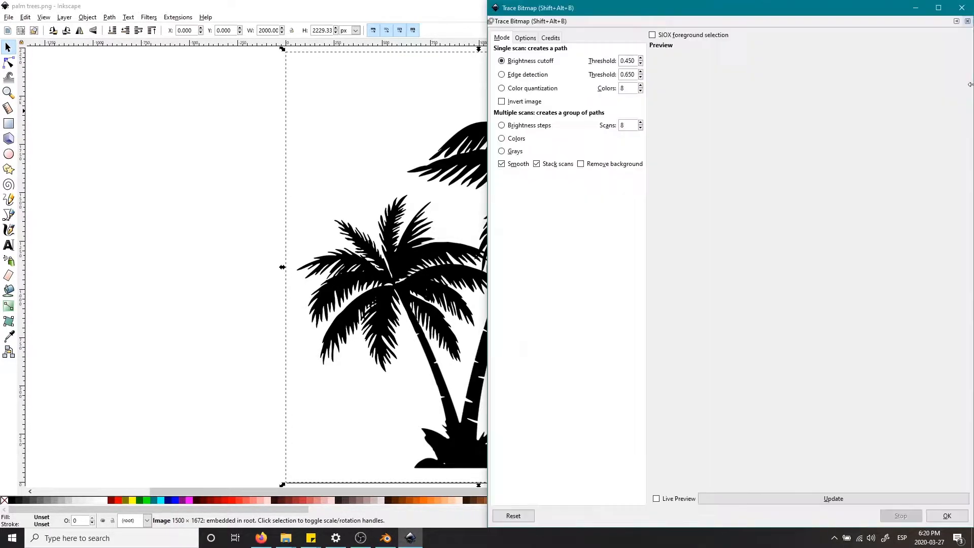
mouse_move(703, 2)
mouse_down()
mouse_move(717, 83)
mouse_move(950, 81)
mouse_move(945, 96)
mouse_move(794, 40)
mouse_move(864, 397)
mouse_move(945, 457)
mouse_move(924, 296)
mouse_move(794, 51)
mouse_move(773, 101)
mouse_move(769, 83)
mouse_move(788, 82)
mouse_move(818, 27)
mouse_up()
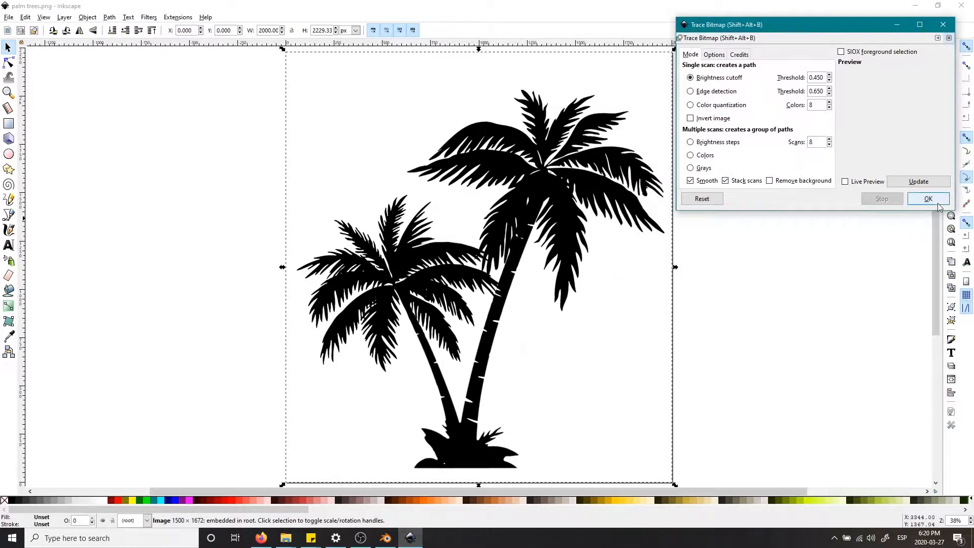
ctrl+scroll(627, 192, up, 4)
scroll(622, 205, down, 8)
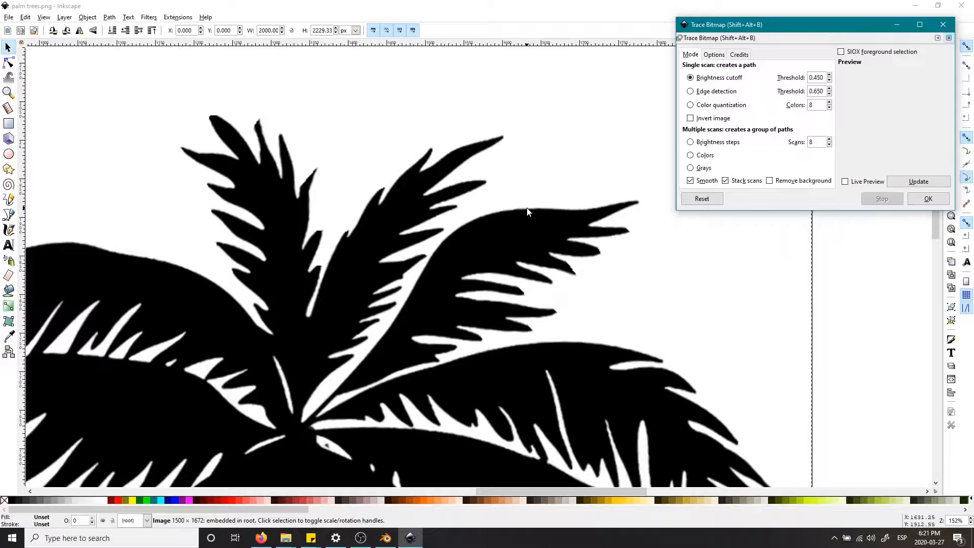
- Trace the palm trees image with brightness cutoff at threshold 0.450 and move the traced path off the original
click(935, 202)
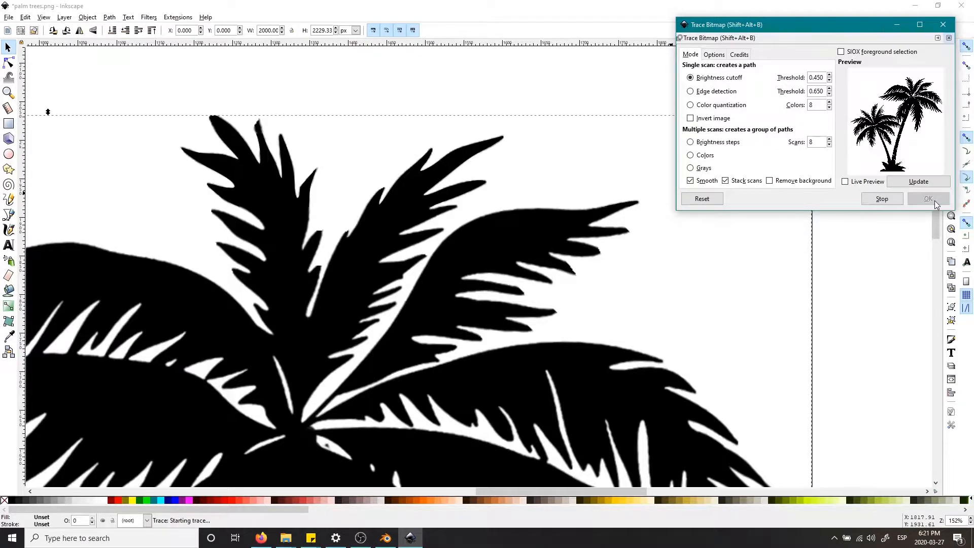
click(492, 241)
mouse_move(492, 242)
mouse_down()
mouse_move(551, 235)
mouse_move(638, 290)
mouse_up()
drag(697, 207, 723, 223)
ctrl+scroll(512, 208, down, 5)
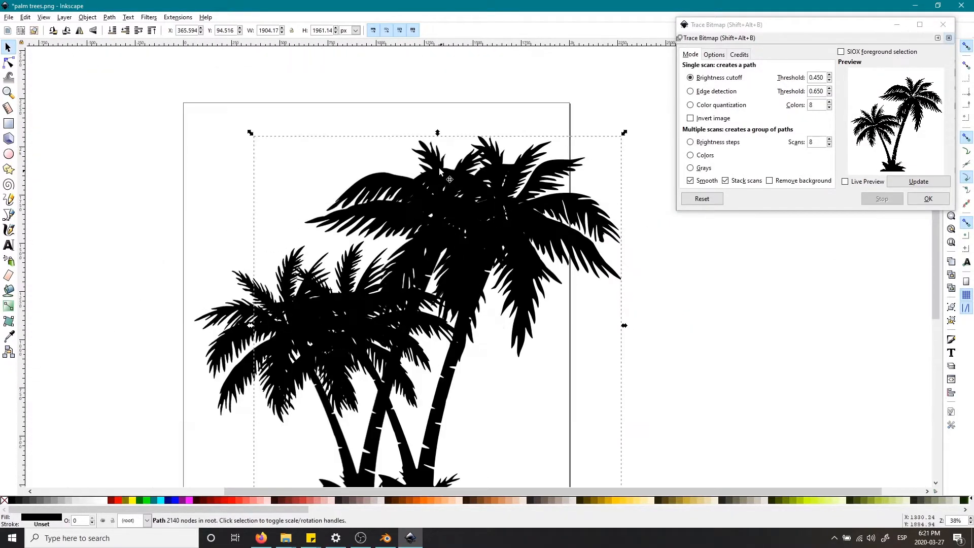
- Move the original image clear of the traced path, compare their leaf edges close up and close Trace Bitmap
click(229, 303)
drag(230, 303, 72, 249)
ctrl+scroll(362, 166, up, 6)
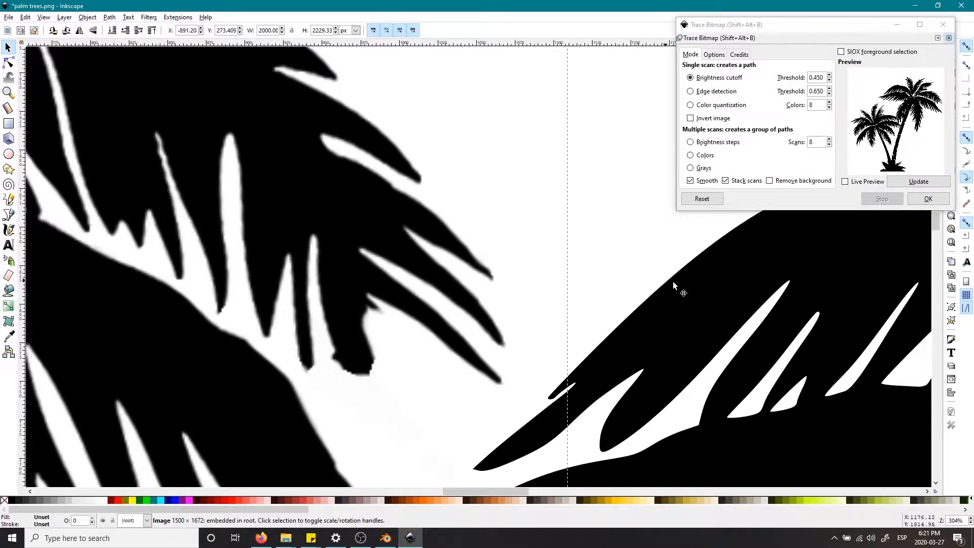
mouse_move(378, 236)
mouse_down()
mouse_move(366, 254)
mouse_move(387, 252)
mouse_up()
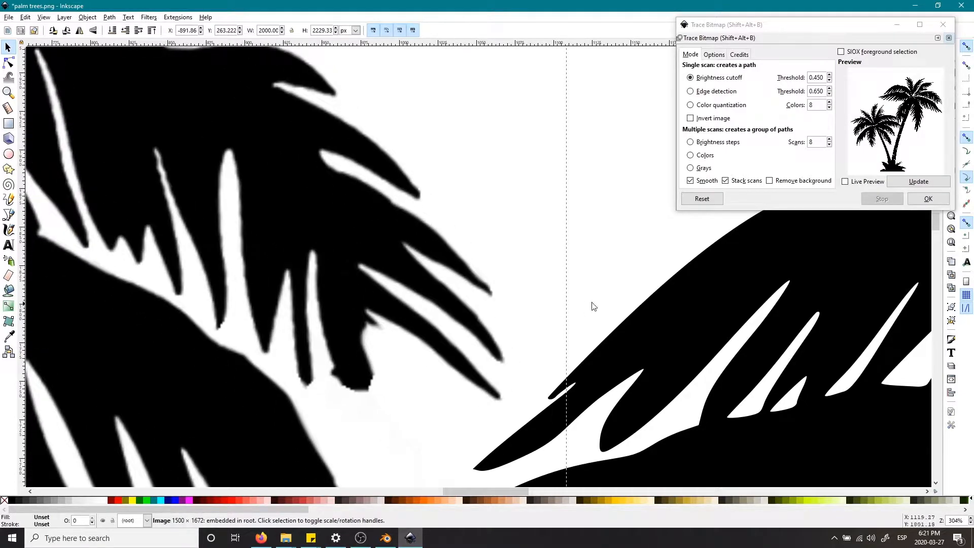
mouse_move(683, 303)
mouse_down()
mouse_move(679, 311)
mouse_move(650, 298)
mouse_move(674, 296)
mouse_move(651, 307)
mouse_up()
drag(949, 30, 923, 49)
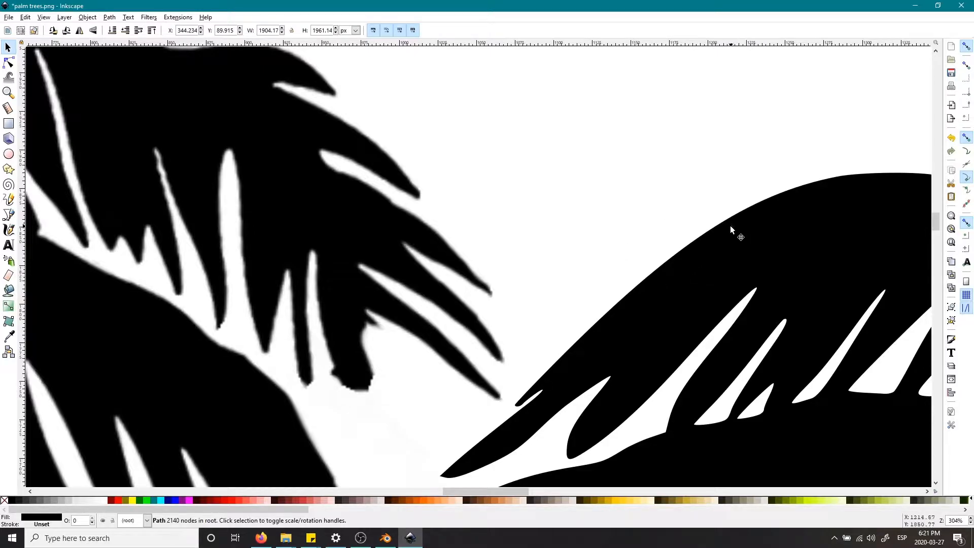
- Try moving two nodes on the upper edge of the traced frond, undoing each move
key(n)
drag(557, 366, 613, 234)
key(ctrl+z)
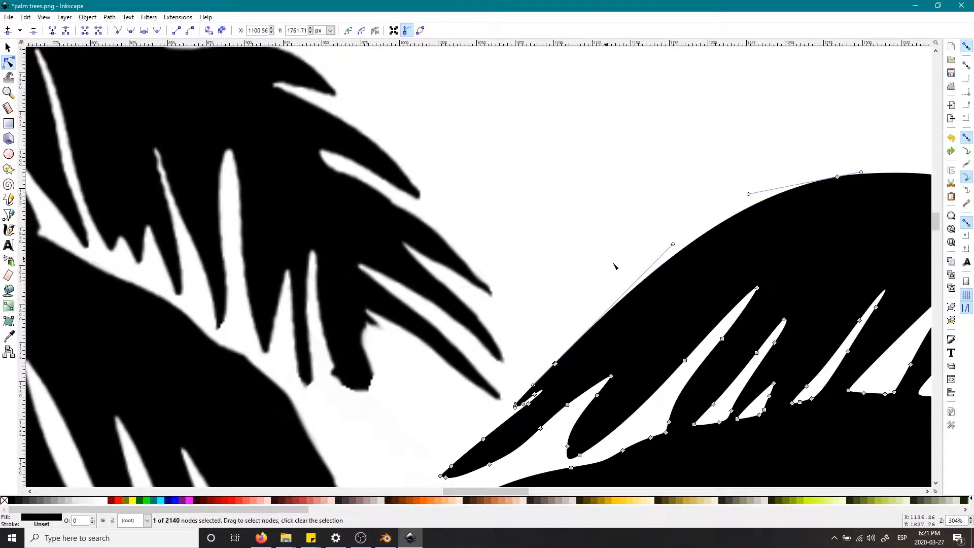
drag(840, 175, 818, 148)
key(ctrl+z)
scroll(718, 326, down, 3)
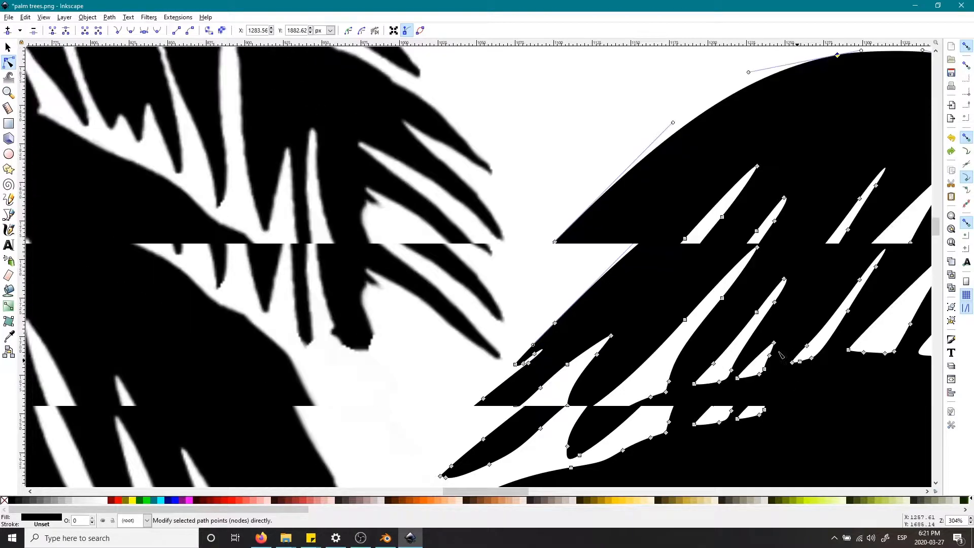
drag(528, 492, 548, 492)
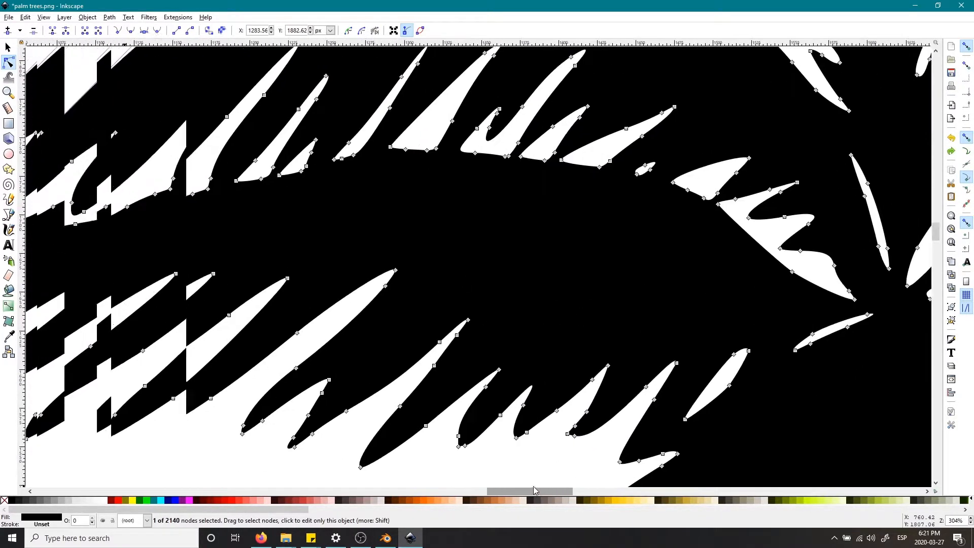
- Switch to Blender and add a Bezier curve at the origin
click(386, 538)
shift+middle_drag(300, 385, 442, 262)
key(shift+a)
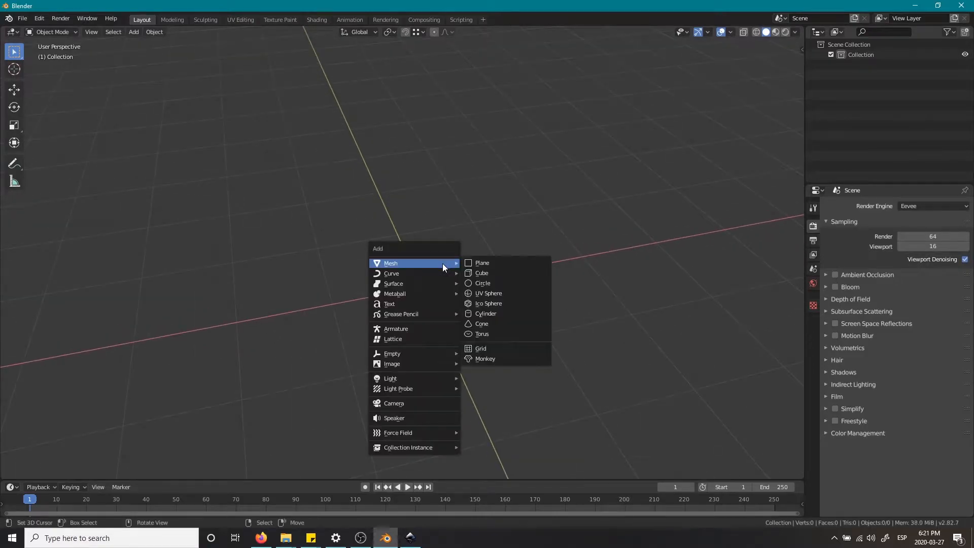
mouse_move(444, 273)
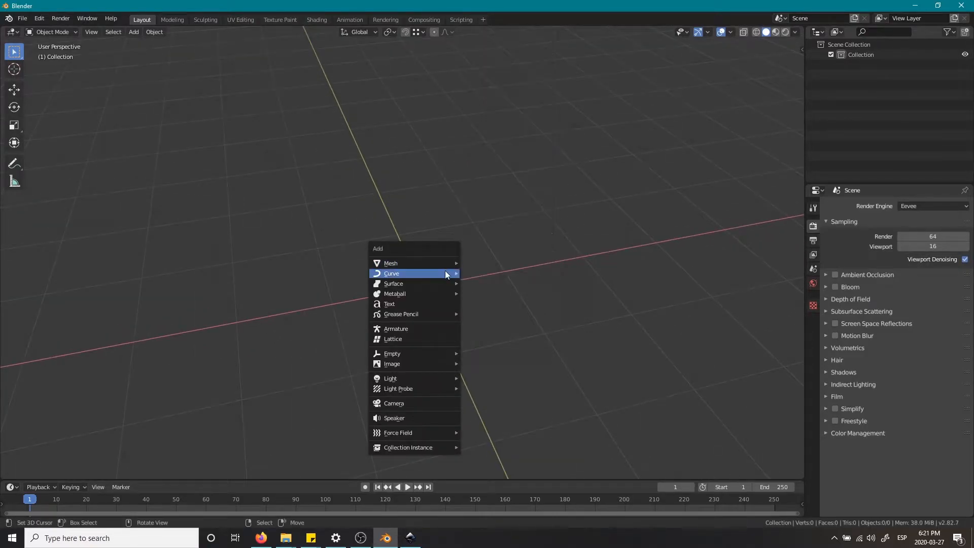
click(525, 35)
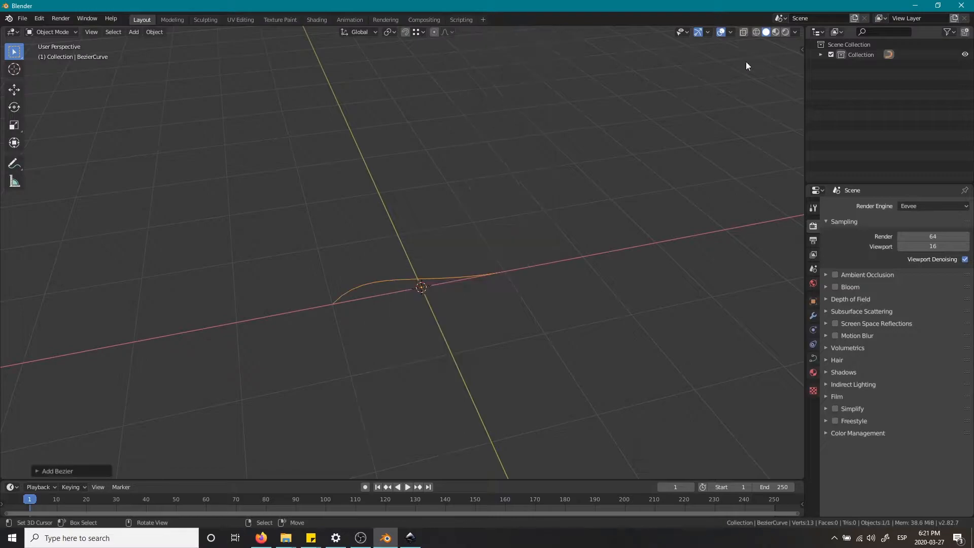
- Enable the Screencast Keys display and hide the sidebar again
key(n)
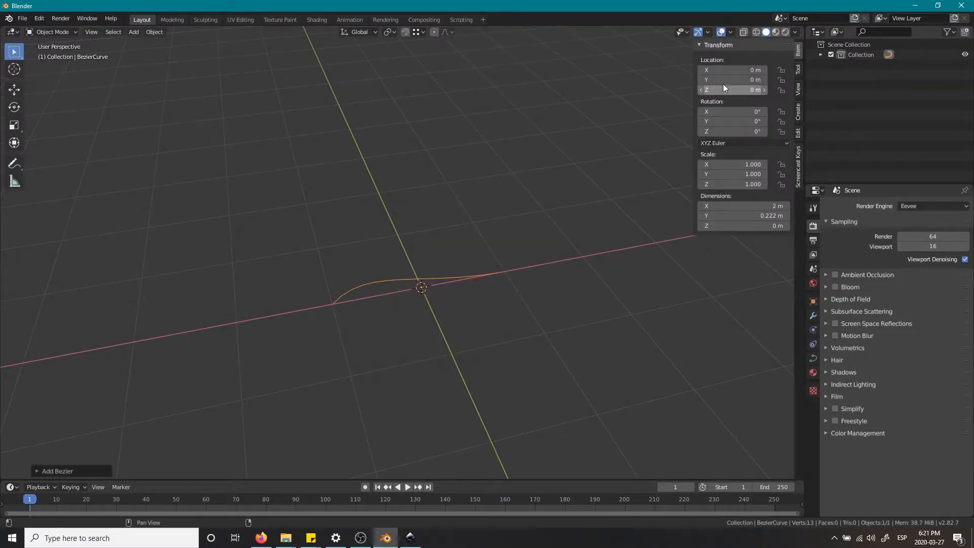
click(798, 183)
click(710, 45)
key(n)
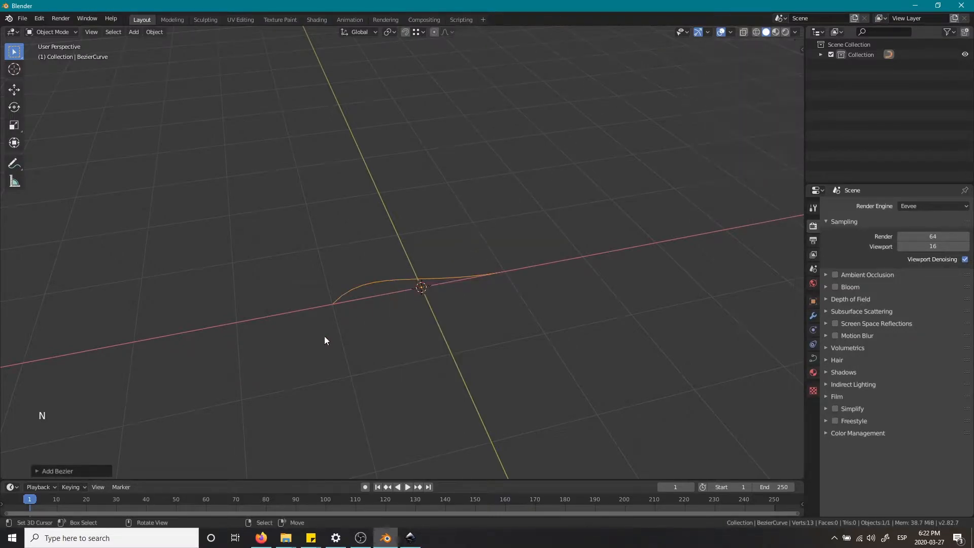
- Enter Edit Mode on the Bezier curve, then rotate and move its end control point
alt+middle_drag(90, 400, 419, 348)
middle_drag(475, 294, 498, 296)
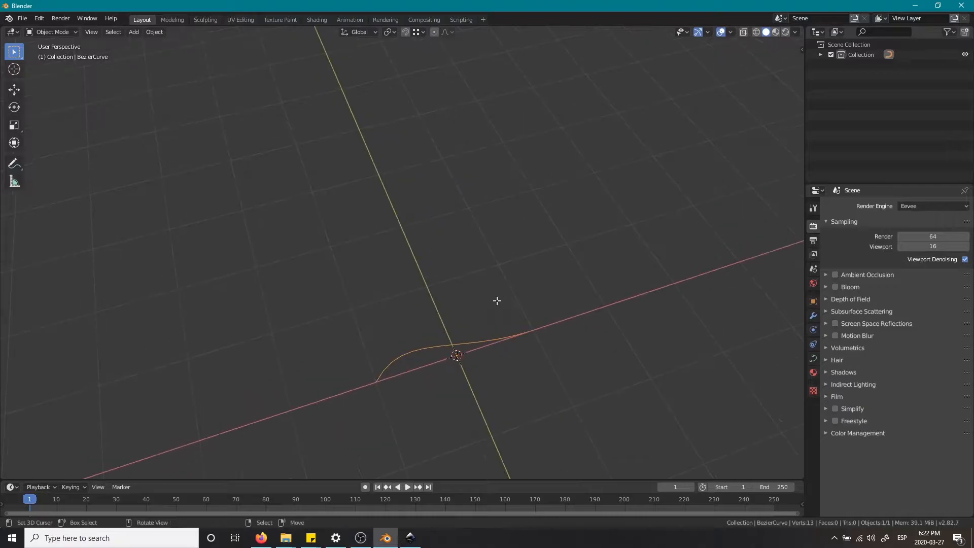
key(Tab)
shift+middle_drag(497, 335, 622, 224)
key(r)
click(538, 320)
key(g)
click(575, 322)
middle_drag(575, 322, 574, 247)
alt+drag(573, 247, 599, 245)
- Extrude two more control points from the curve, rotating each, and lengthen the starting point's handle
key(e)
click(382, 305)
key(r)
click(365, 346)
key(e)
click(337, 150)
key(r)
click(207, 215)
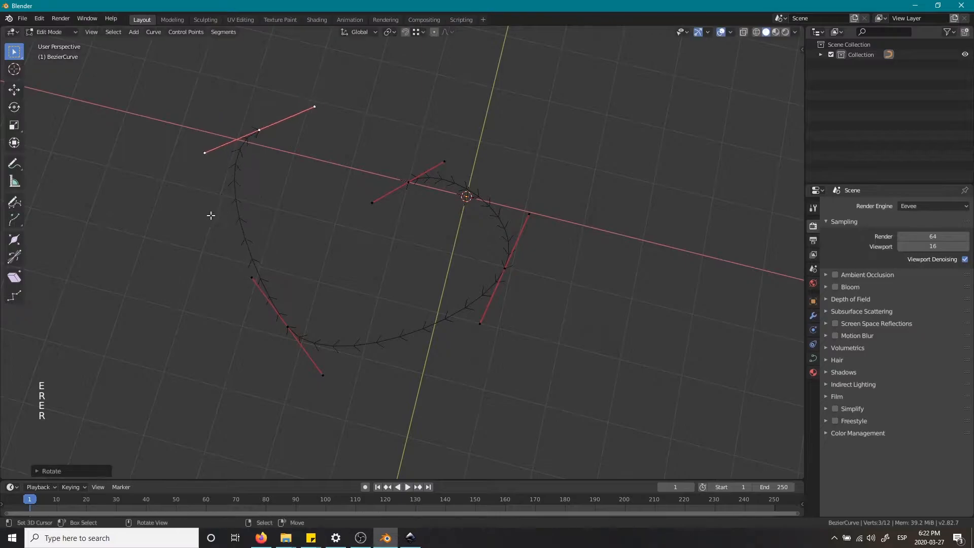
key(r)
key(s)
click(151, 131)
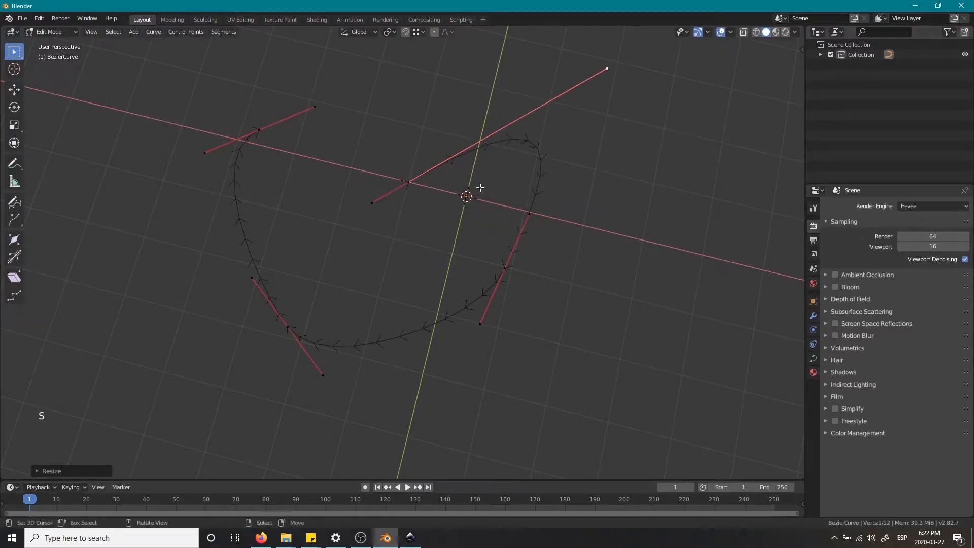
- Return to Object Mode, delete the Bezier curve and switch back to Inkscape
key(Tab)
middle_drag(449, 309, 491, 176)
key(x)
click(486, 254)
key(alt+Tab)
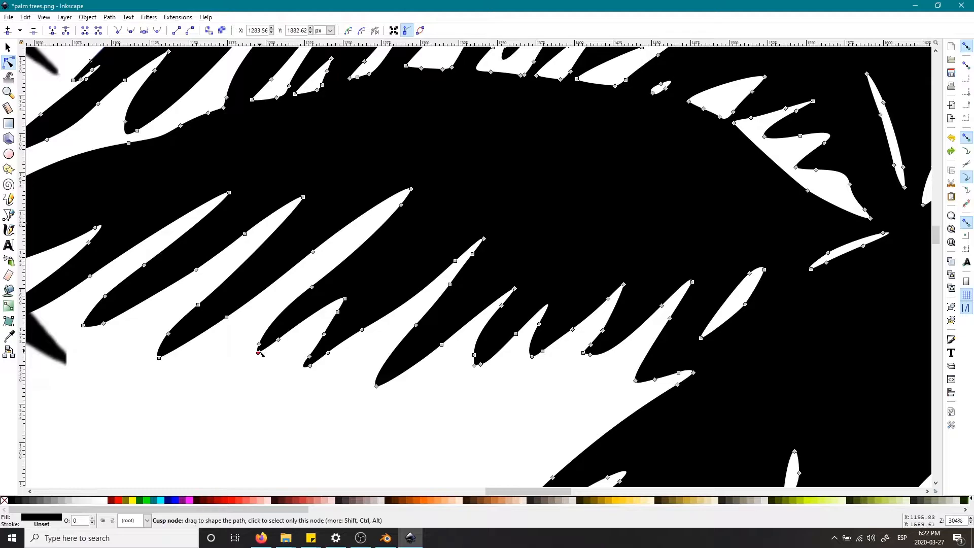
- Try adjusting a leaf-tip node on the traced path, leave node editing and undo the last change
drag(266, 374, 258, 350)
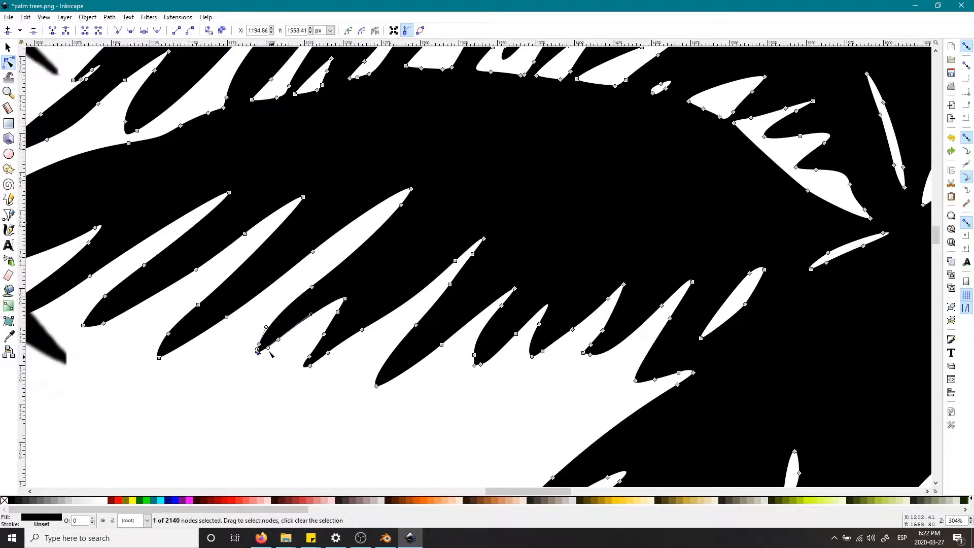
drag(270, 278, 285, 290)
ctrl+scroll(303, 288, down, 6)
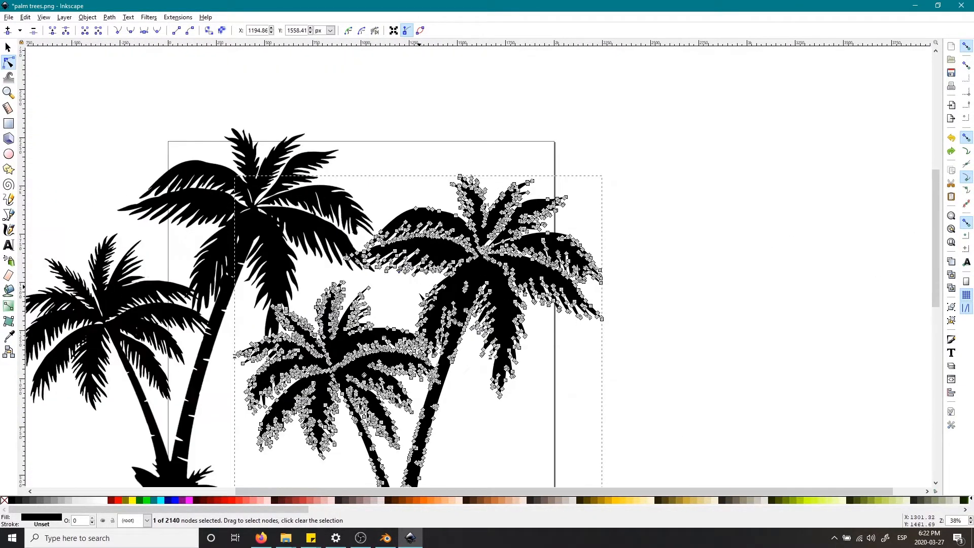
scroll(431, 314, down, 1)
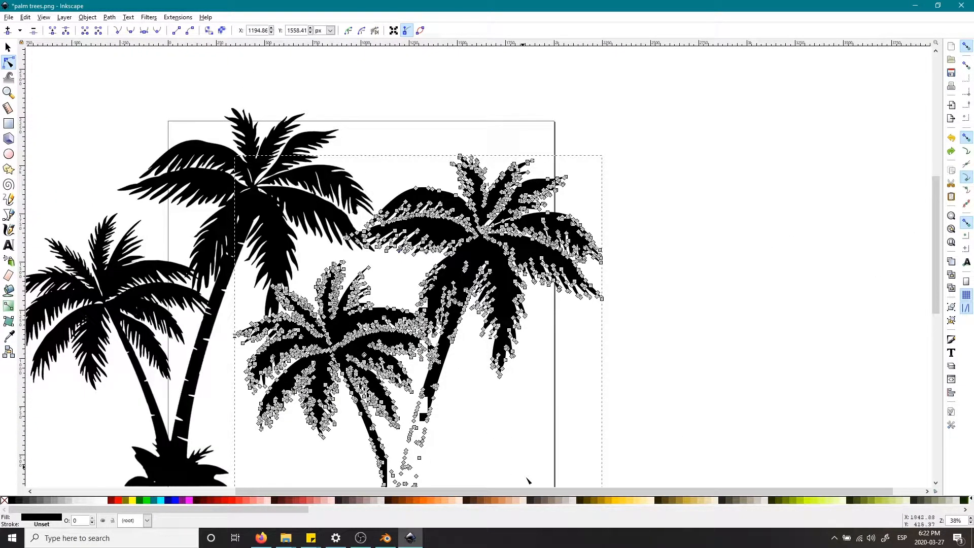
scroll(529, 491, left, 5)
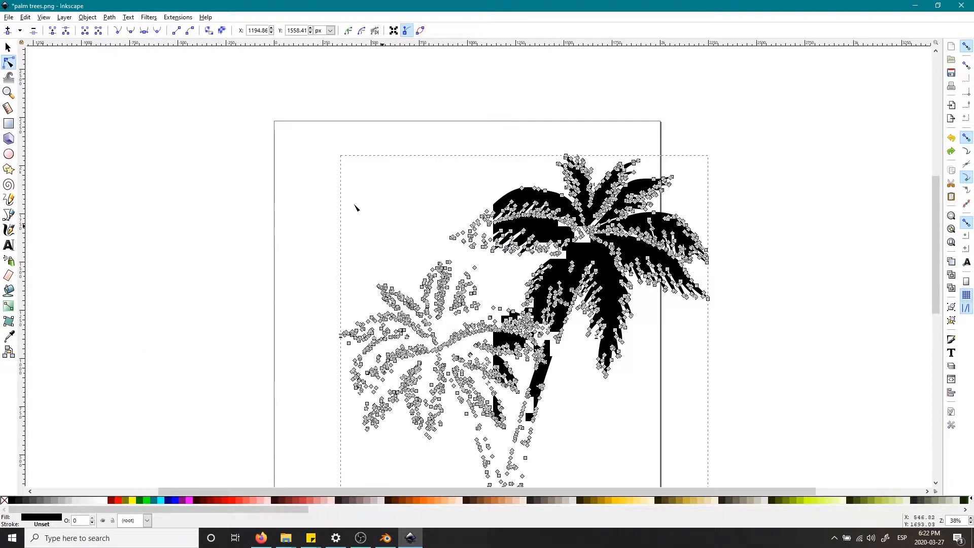
click(10, 50)
key(Escape)
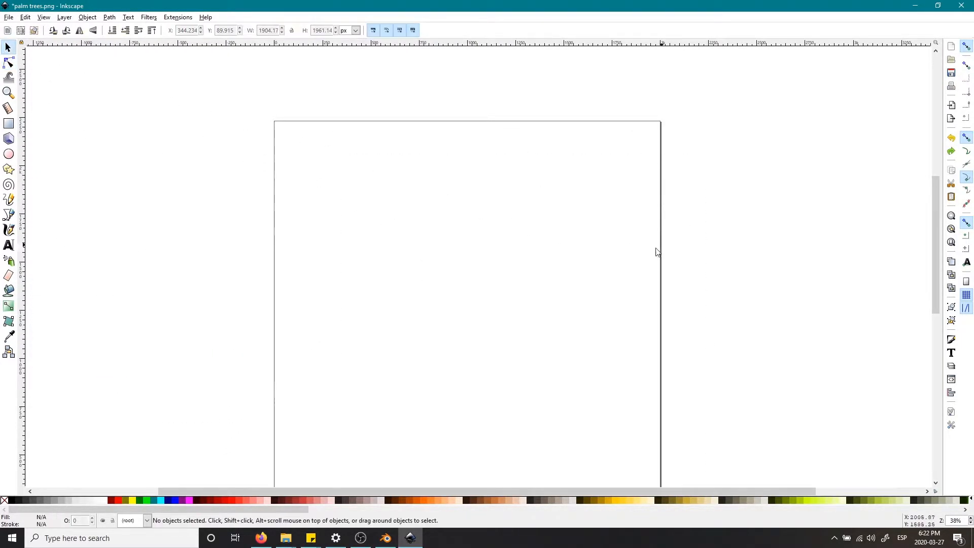
key(ctrl+z)
- Move the traced path clear of the image, try shrinking it to about 897 × 1346 px and undo the scaling
drag(578, 262, 665, 260)
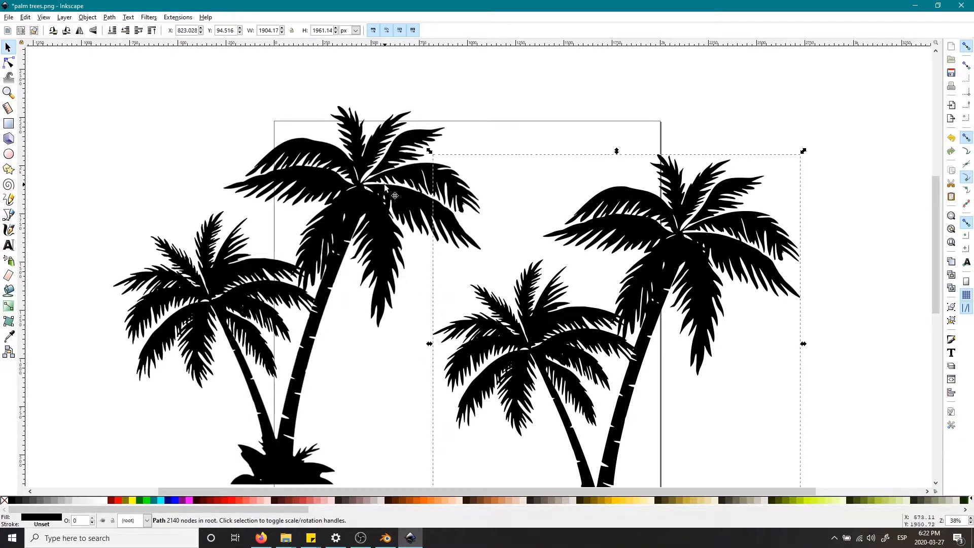
drag(803, 151, 444, 353)
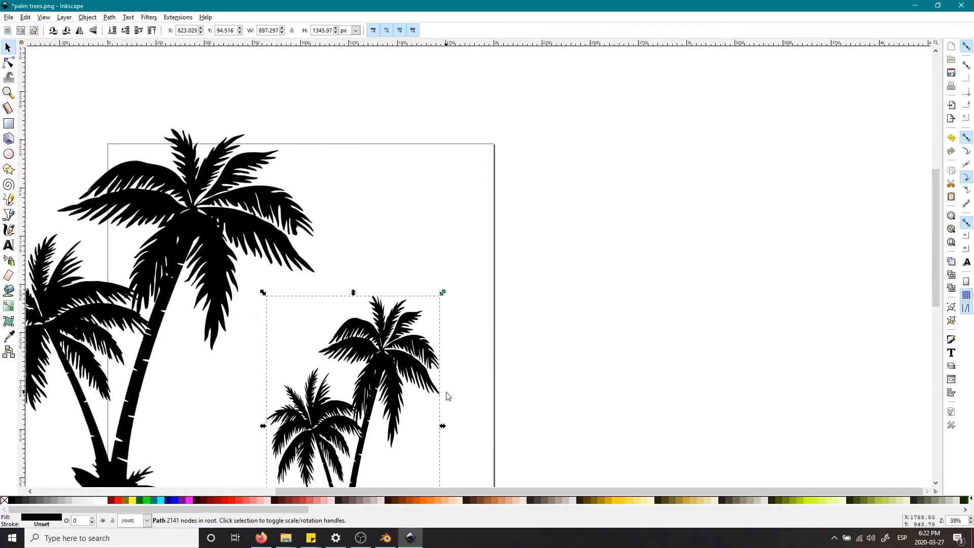
ctrl+scroll(406, 452, up, 6)
ctrl+scroll(437, 296, up, 2)
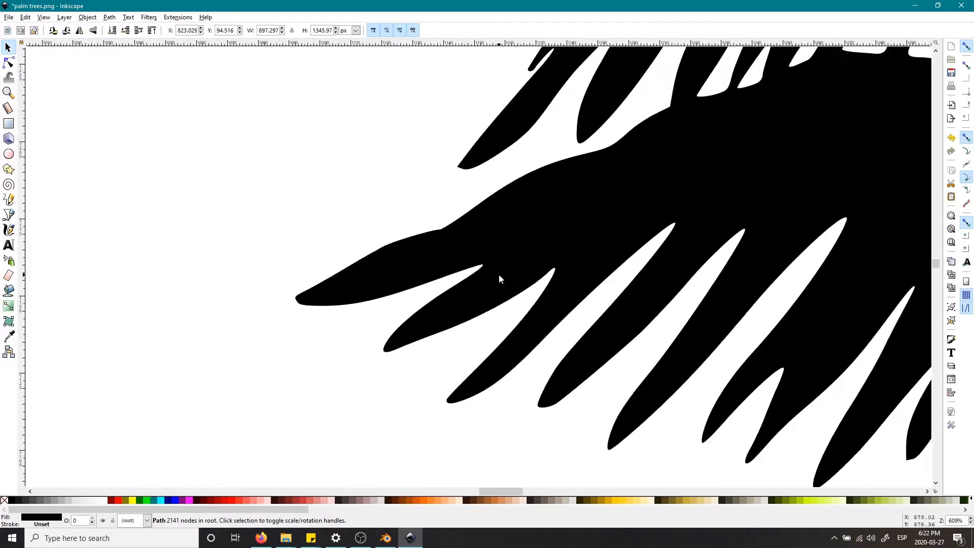
key(ctrl+z)
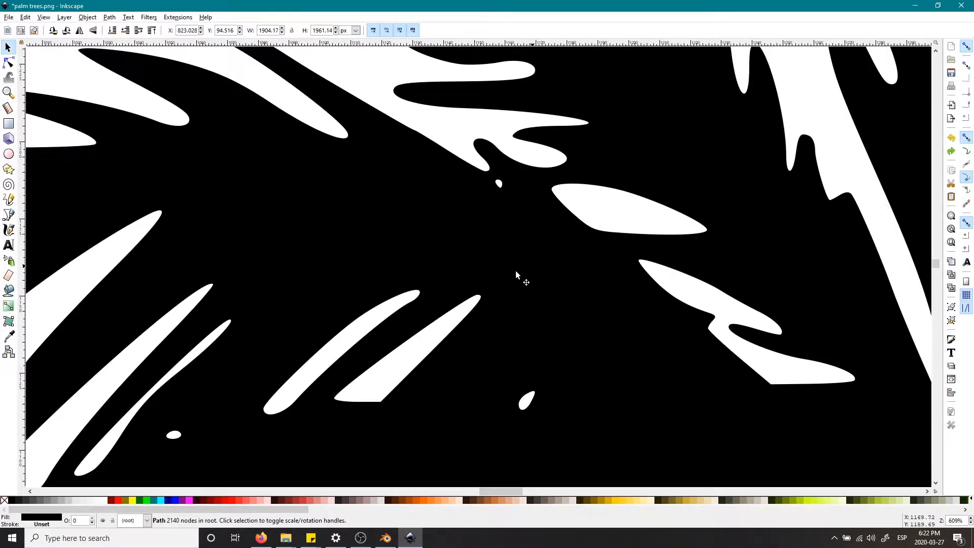
- Delete the original bitmap image and position the traced path within the page at about X 69, Y 165 px
ctrl+scroll(517, 269, down, 9)
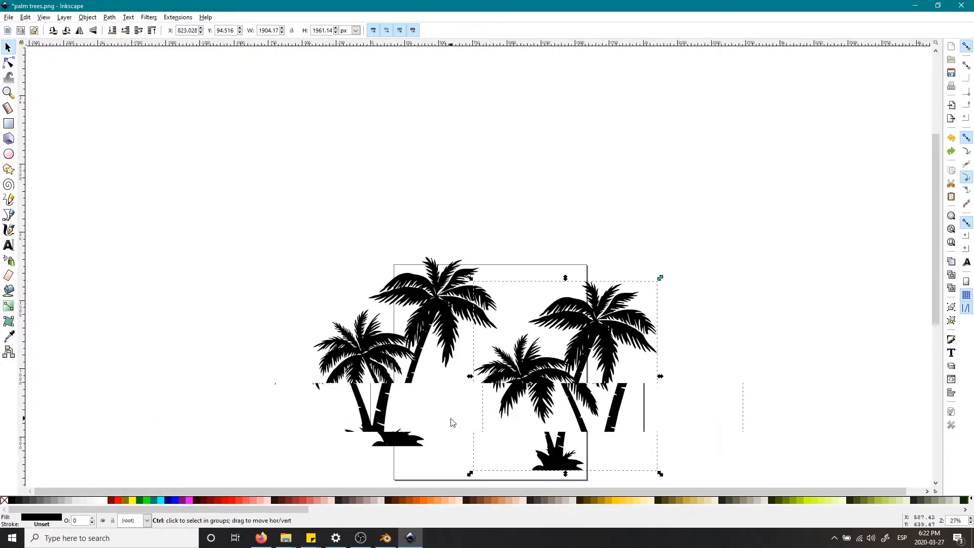
scroll(427, 198, down, 1)
click(427, 198)
ctrl+scroll(427, 198, up, 1)
drag(601, 315, 441, 295)
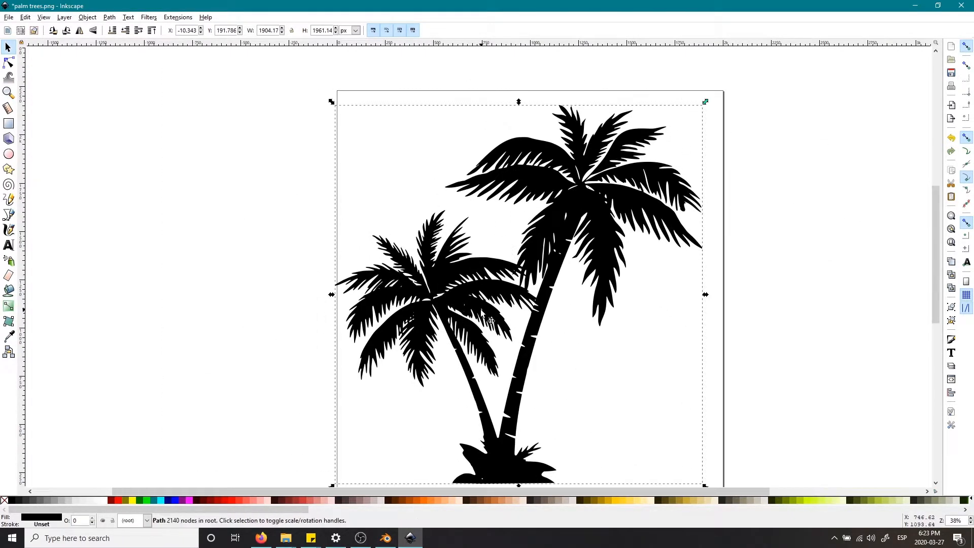
scroll(481, 310, down, 4)
ctrl+scroll(481, 292, down, 2)
drag(474, 241, 481, 243)
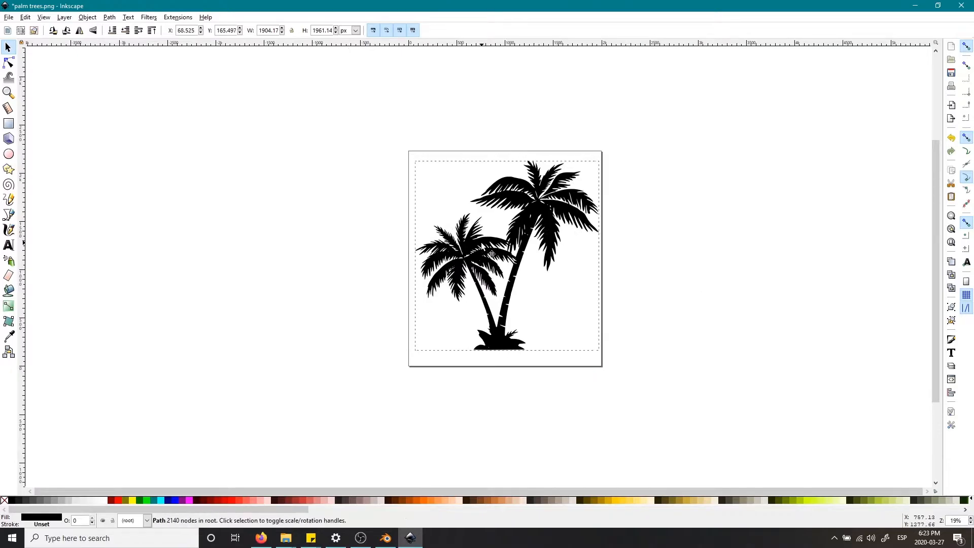
- Save the document as palm trees.svg in Inkscape SVG format in the Palms ring folder
click(9, 18)
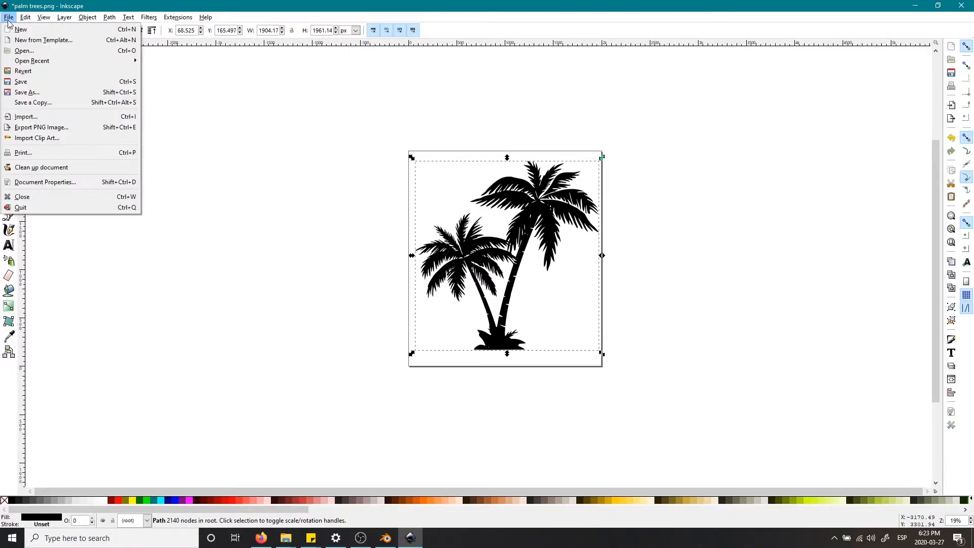
click(51, 92)
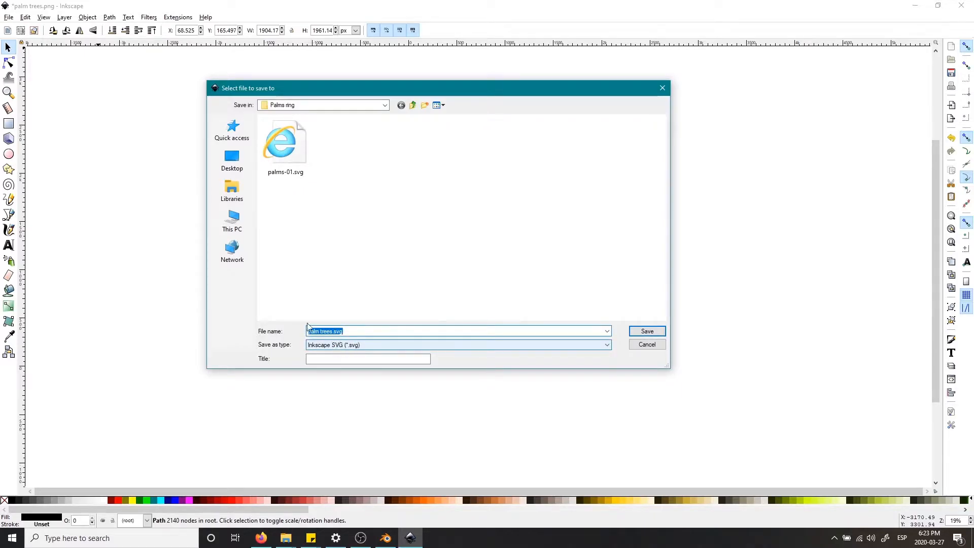
click(648, 332)
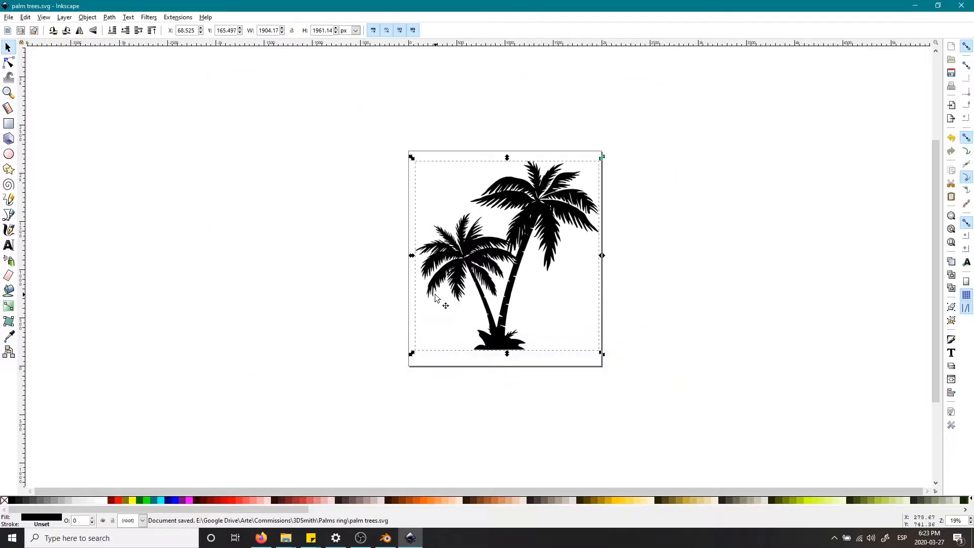
- Close Inkscape and switch to Blender
click(386, 538)
click(411, 538)
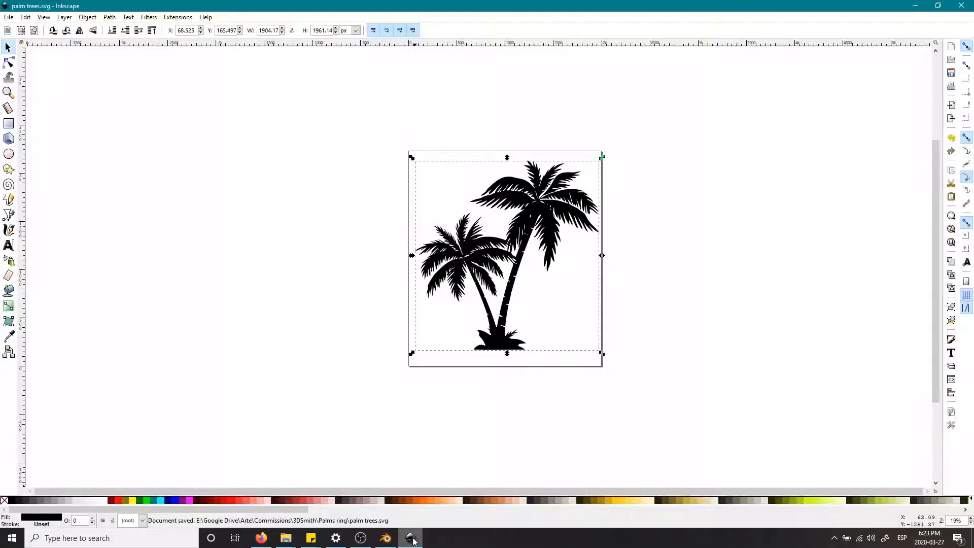
click(966, 6)
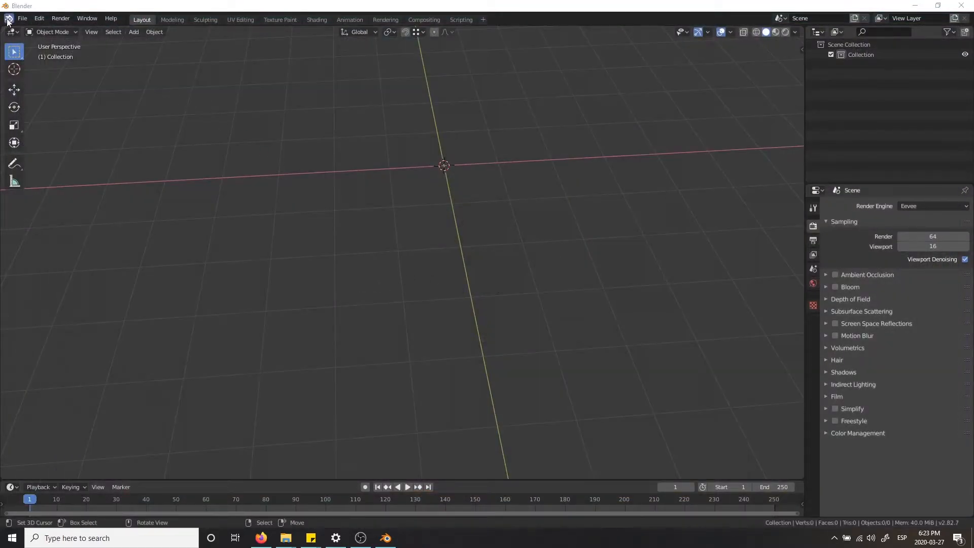
- Search the add-on preferences for svg to check whether the Scalable Vector Graphics import-export add-on is enabled, and close the preferences
click(22, 18)
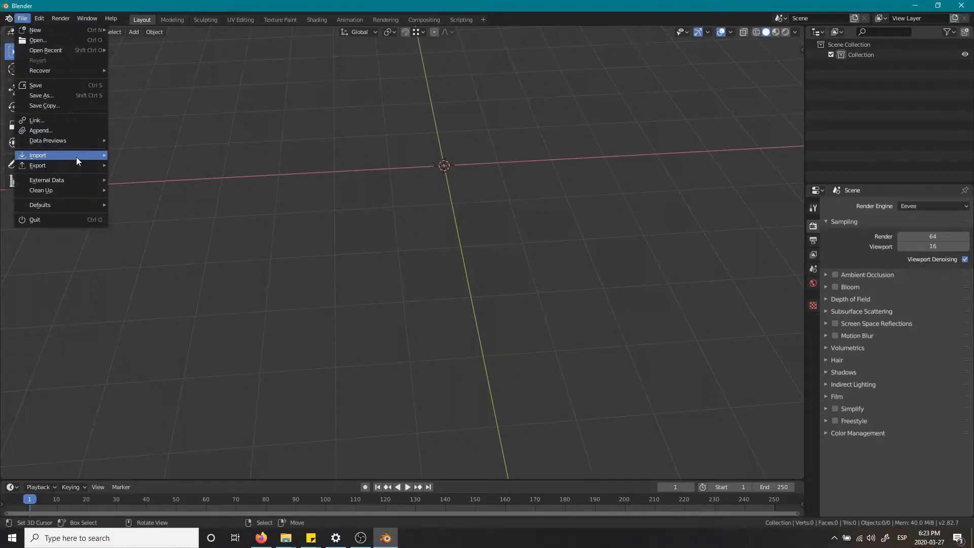
mouse_move(77, 158)
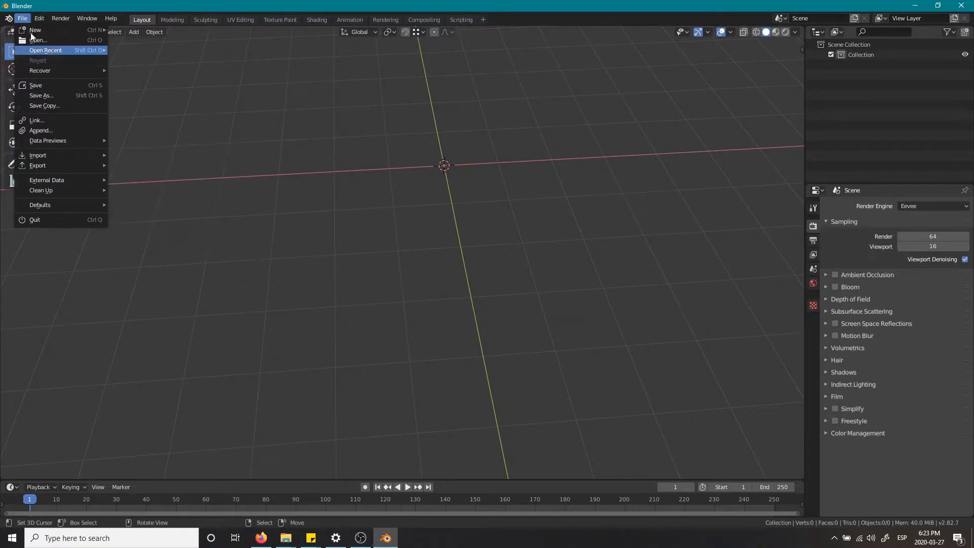
mouse_move(39, 18)
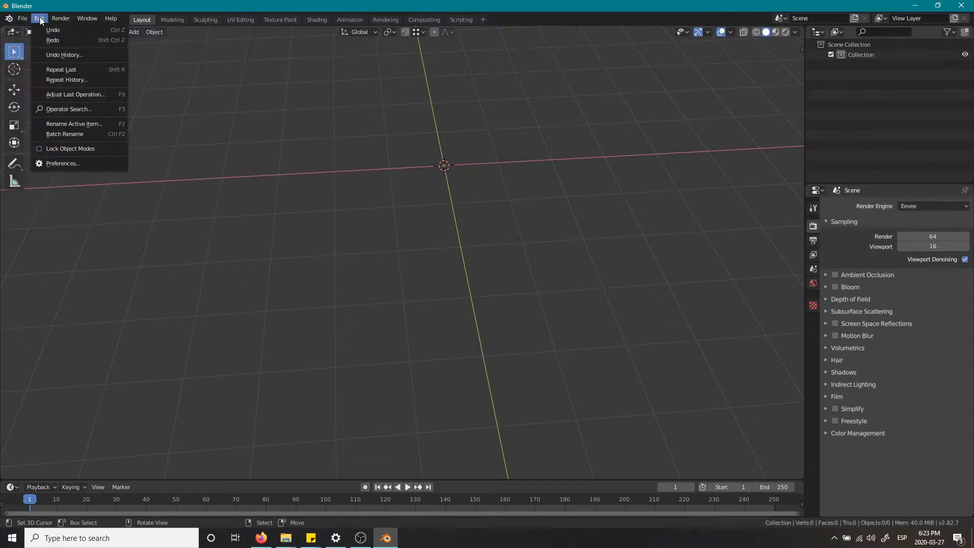
click(105, 165)
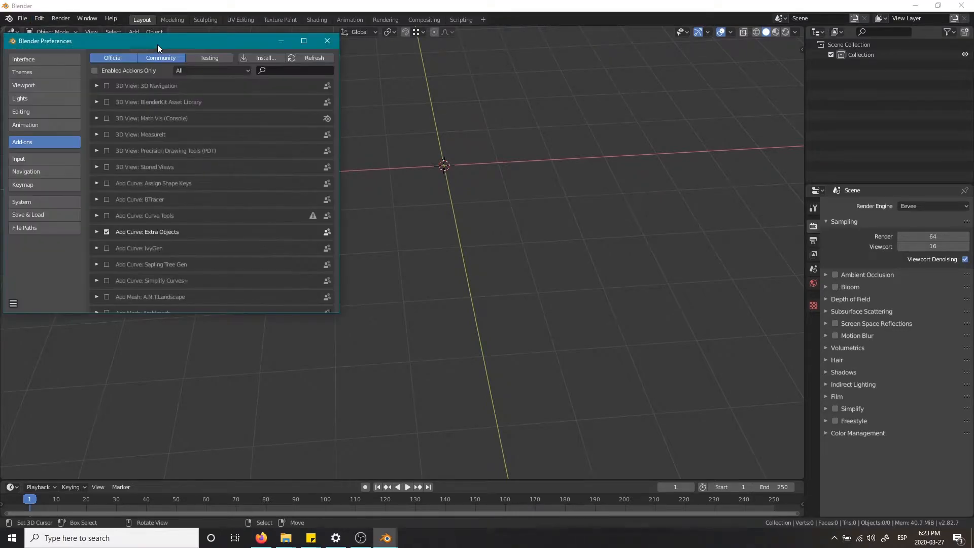
drag(157, 44, 302, 69)
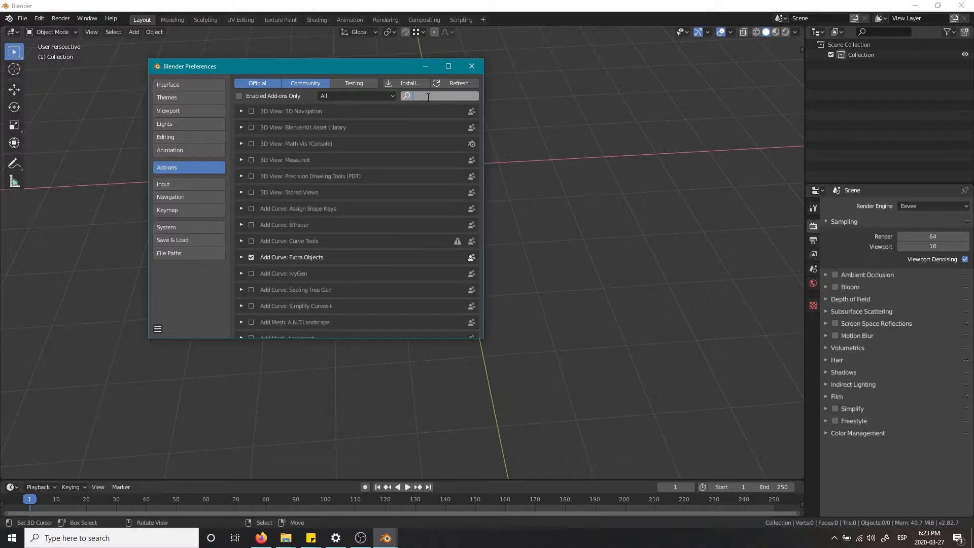
text(s)
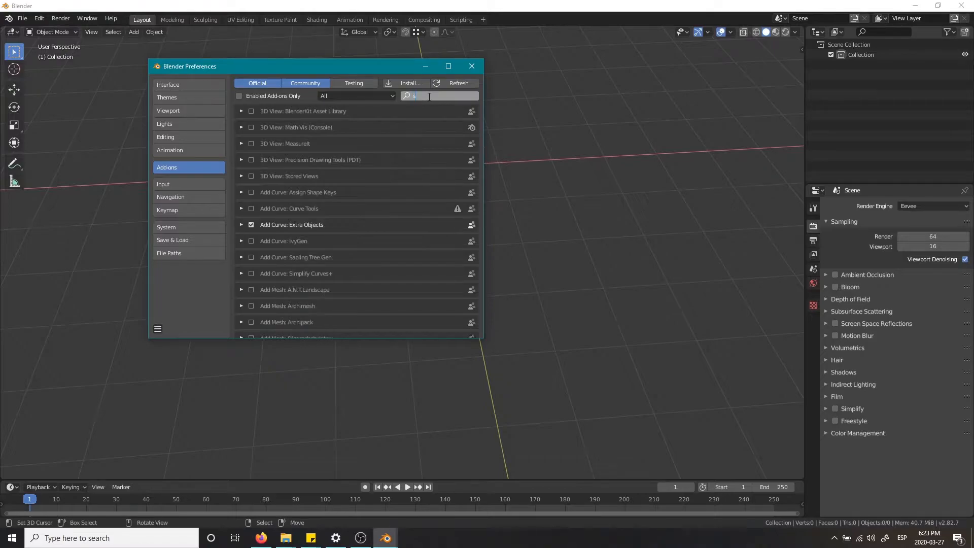
text(vg)
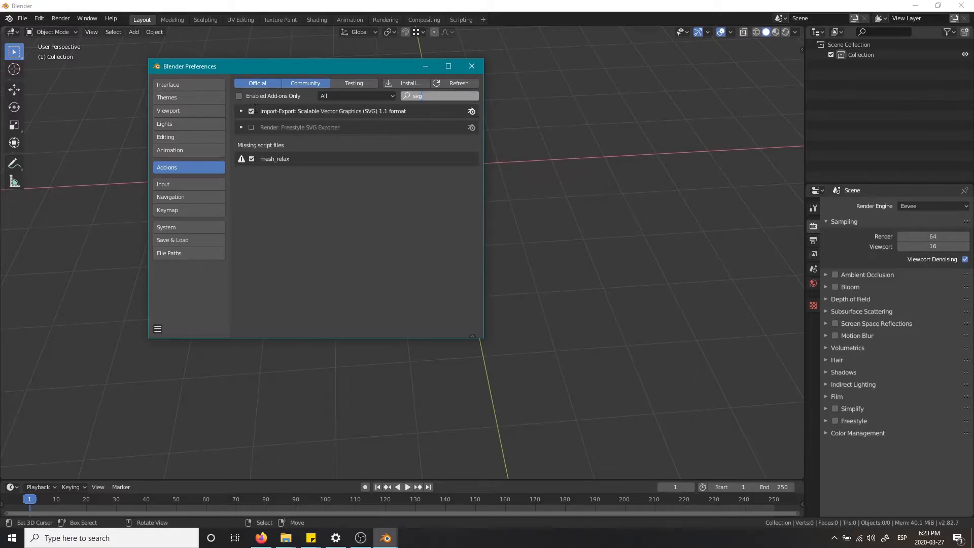
click(471, 67)
- Import palm trees.svg from the Palms ring folder as a Scalable Vector Graphics file
alt+shift+drag(474, 178, 487, 233)
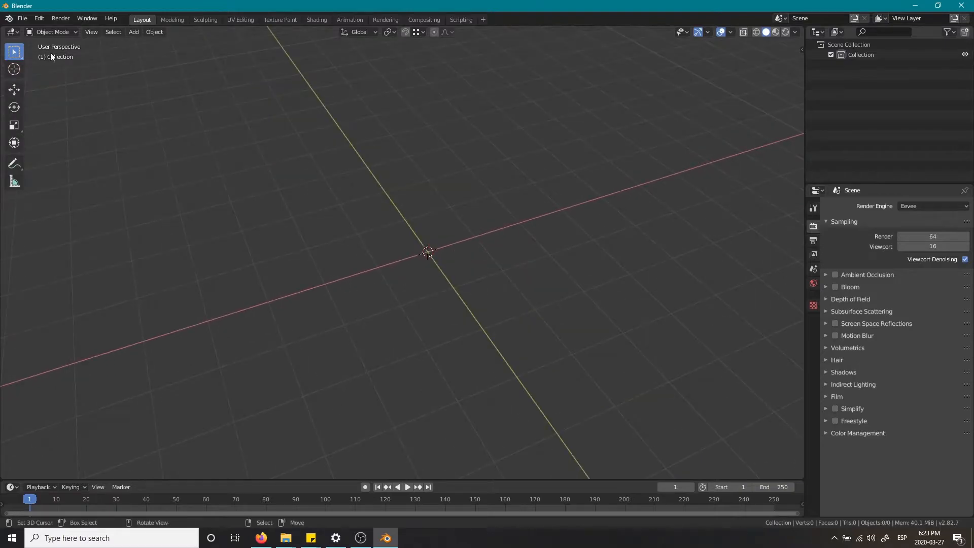
click(23, 18)
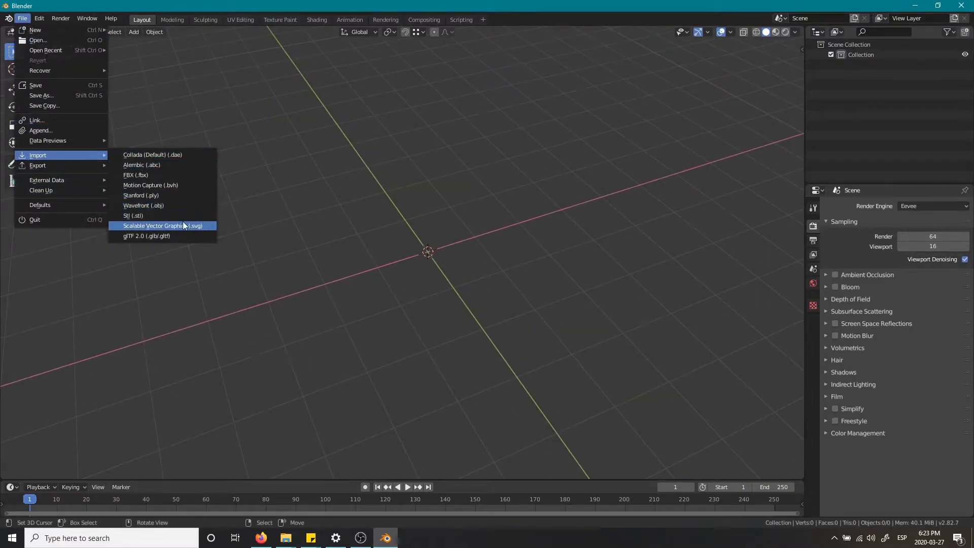
click(210, 225)
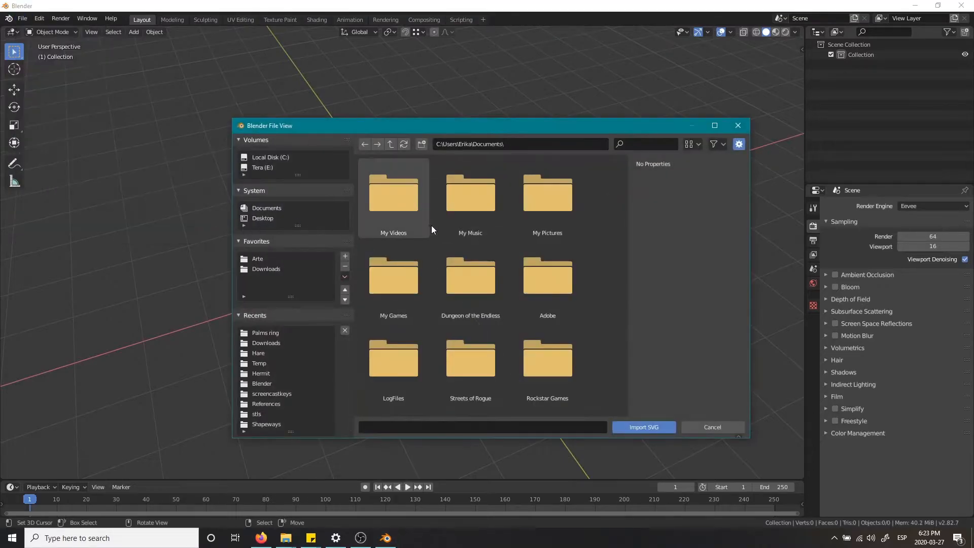
click(266, 333)
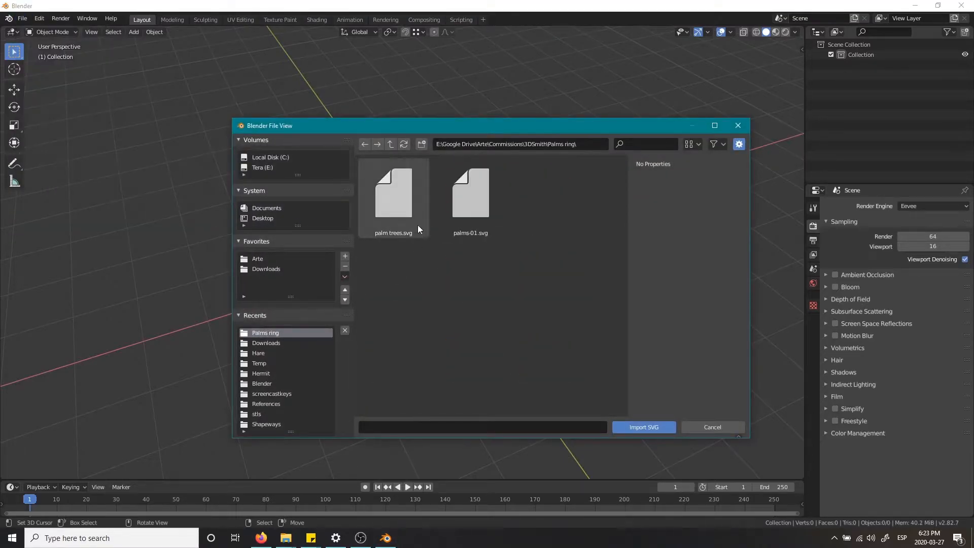
click(402, 226)
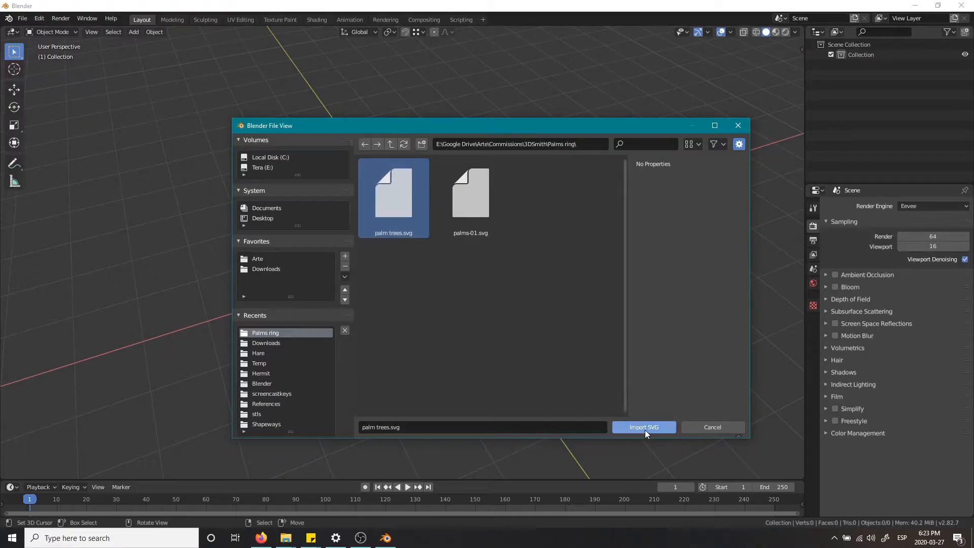
click(643, 427)
- Select the imported palm trees curve and enlarge it with two uniform scalings, the first by about 4.2
alt+drag(507, 246, 416, 230)
click(416, 230)
key(s)
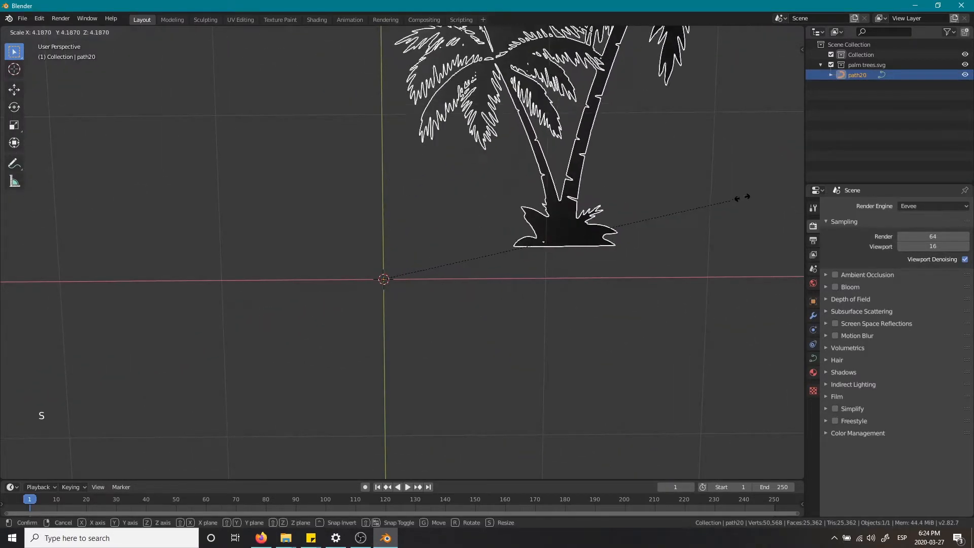
click(741, 197)
alt+drag(607, 282, 513, 313)
key(s)
click(621, 240)
- Remove the black SVGMat.001 material from the palm trees curve
alt+drag(621, 239, 710, 317)
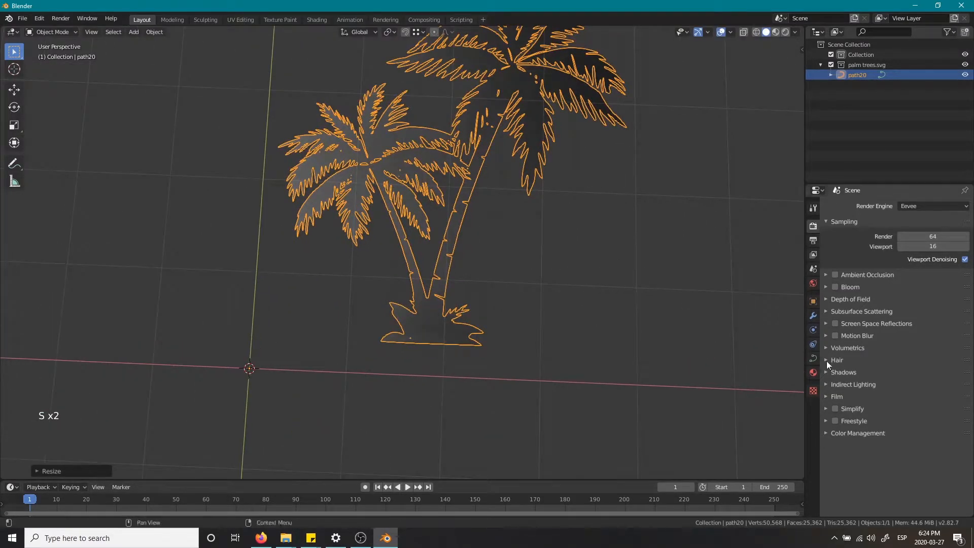
alt+drag(507, 181, 604, 267)
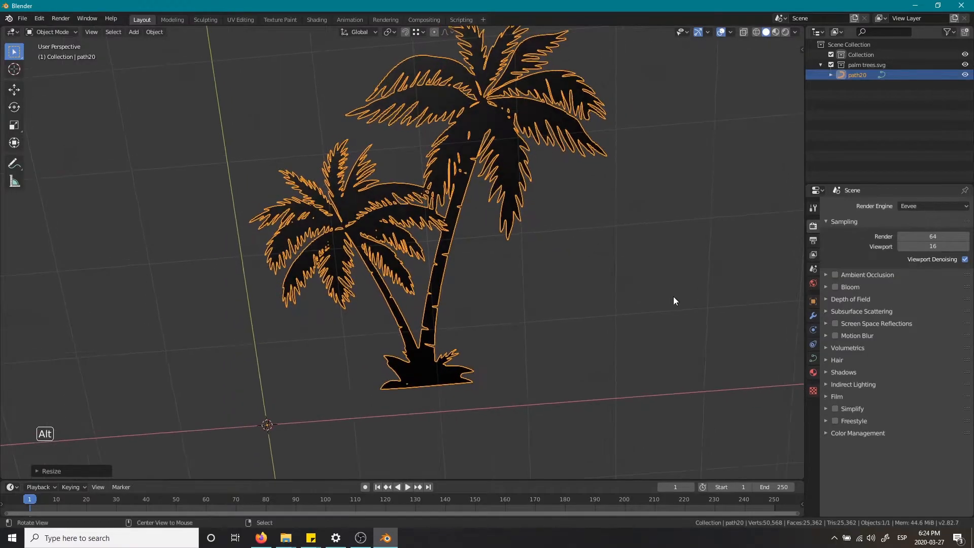
click(814, 372)
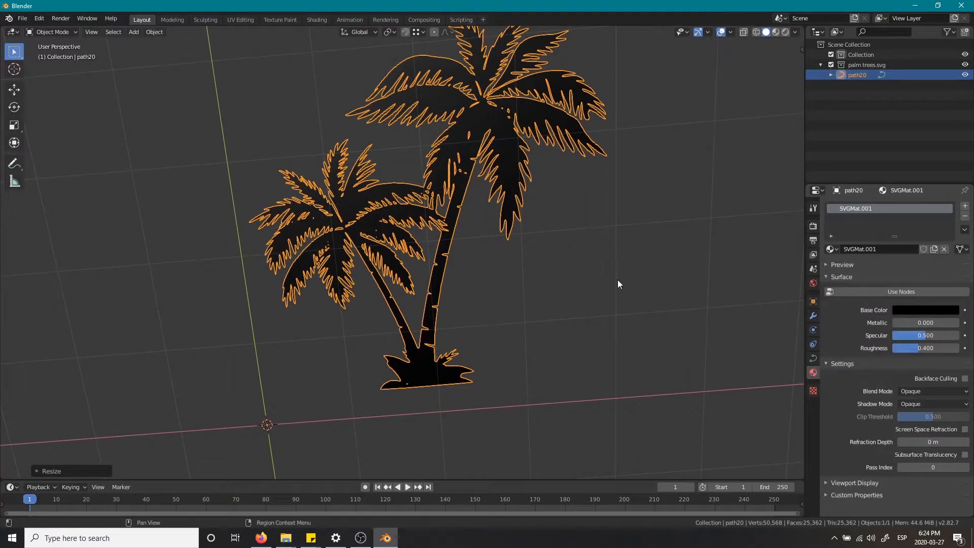
mouse_move(535, 290)
alt+mouse_down()
mouse_move(478, 241)
mouse_move(470, 244)
mouse_move(472, 294)
mouse_move(496, 255)
mouse_move(488, 225)
alt+mouse_up()
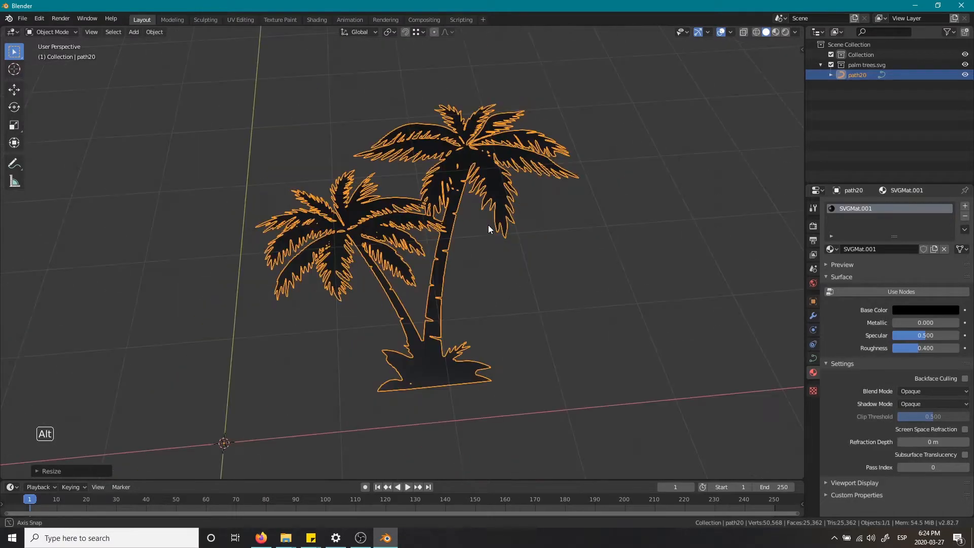
click(965, 216)
- Enter Edit Mode on the palm trees curve, try moving several control points along a leaf edge and cancel each move
alt+drag(514, 260, 412, 243)
scroll(414, 219, up, 4)
key(Tab)
scroll(412, 243, up, 5)
alt+shift+drag(554, 245, 522, 252)
scroll(527, 256, up, 3)
click(538, 260)
key(g)
right_click(549, 196)
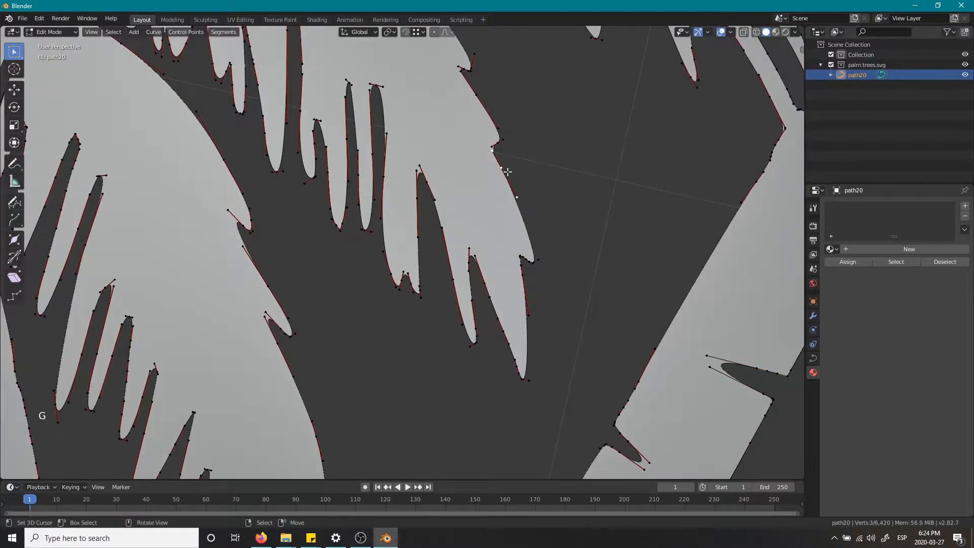
key(g)
right_click(550, 184)
key(g)
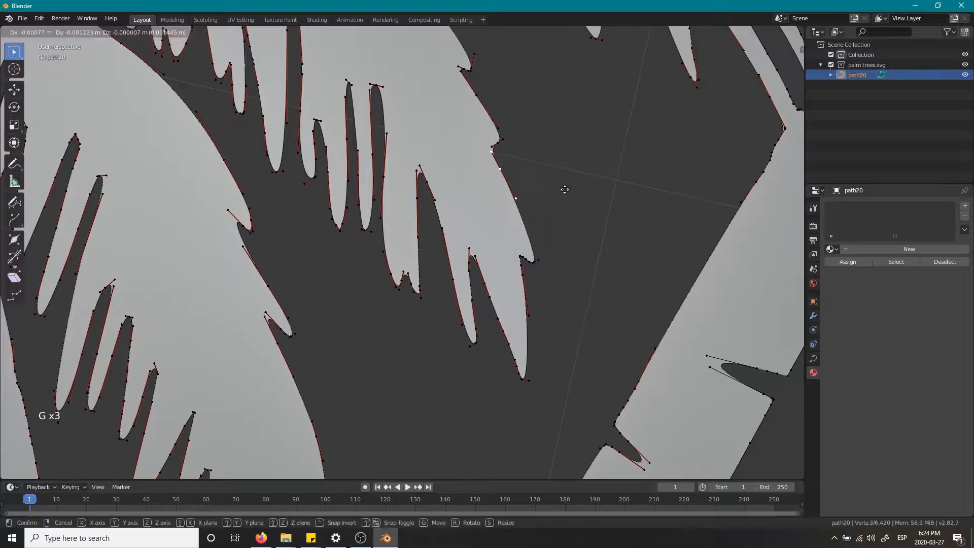
right_click(574, 183)
key(g)
right_click(602, 133)
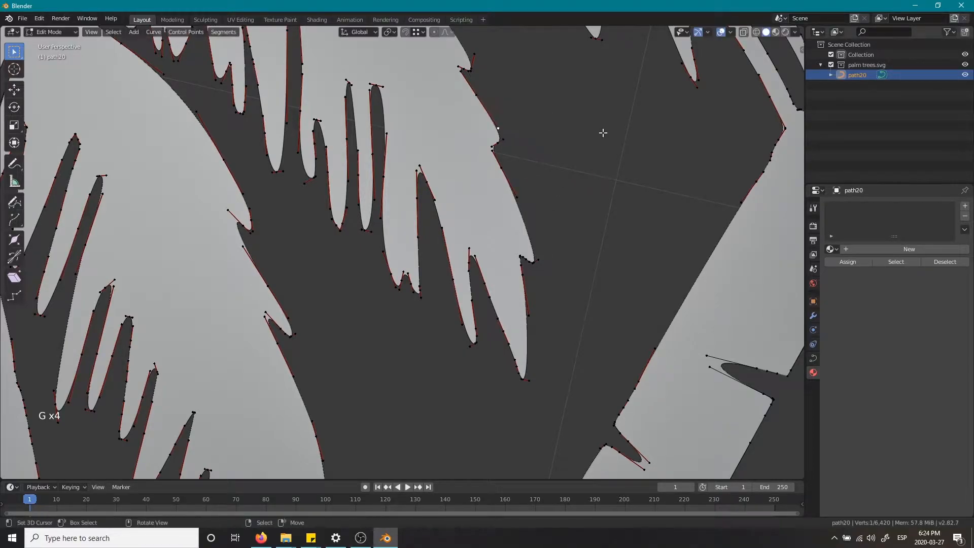
- Display the palm trees curve's shape settings and return to Object Mode
click(813, 359)
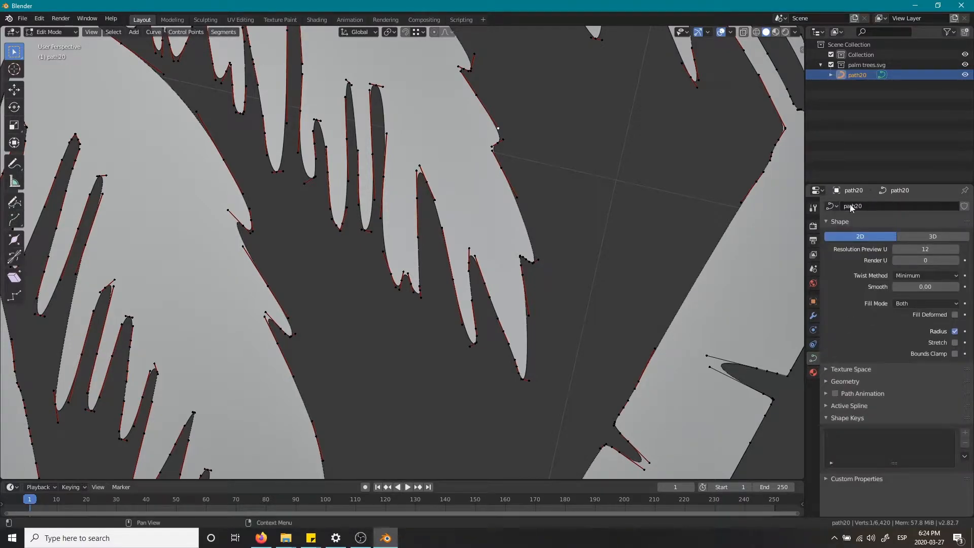
scroll(657, 246, down, 8)
shift+middle_drag(657, 246, 364, 311)
key(Tab)
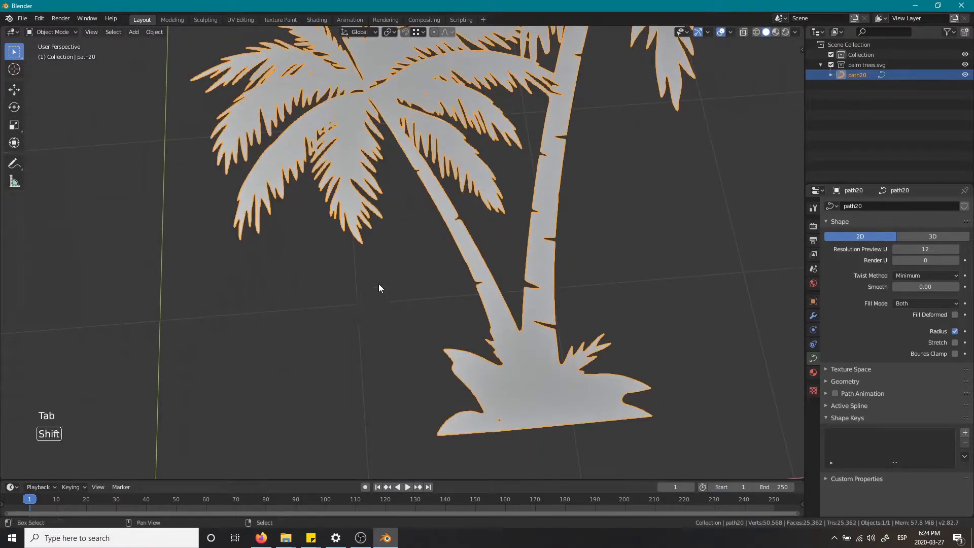
- Add a Bezier curve at the origin to compare it with the palm trees curve, and delete it
key(shift+a)
mouse_move(381, 284)
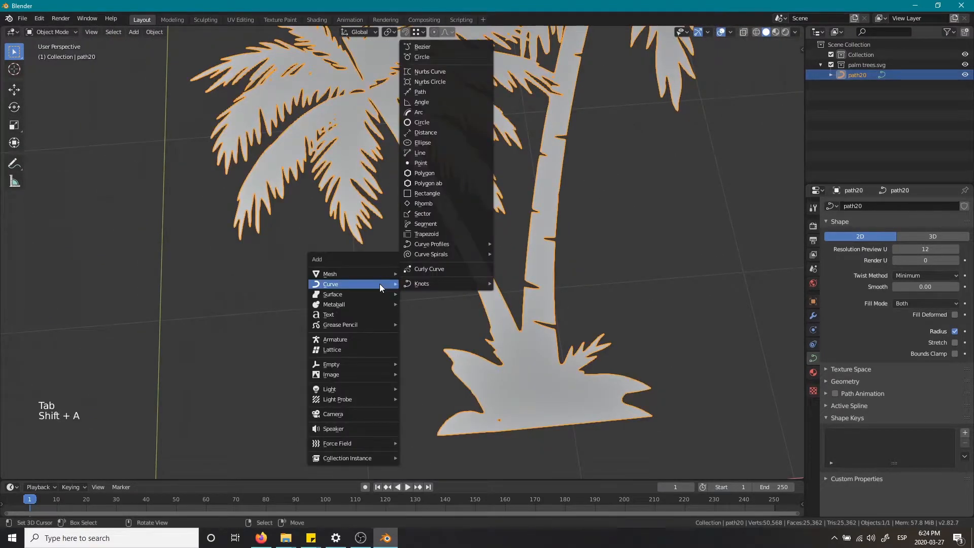
click(446, 45)
shift+middle_drag(664, 446, 776, 364)
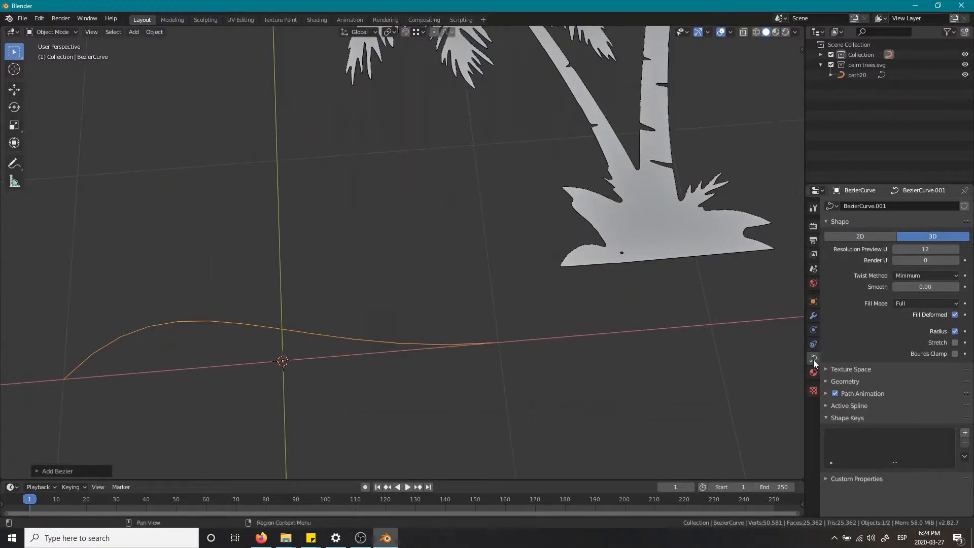
key(x)
click(454, 348)
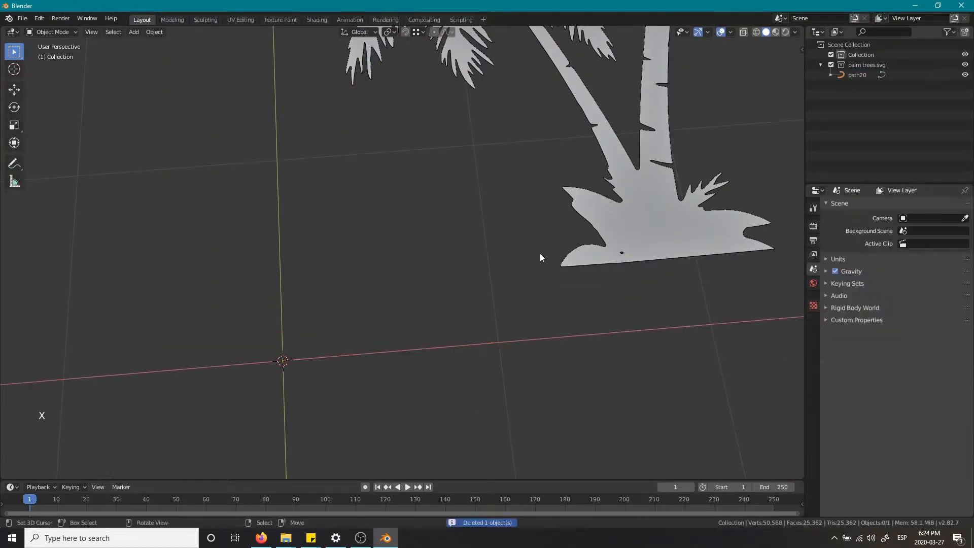
- Select the palm trees curve and convert it to a mesh
scroll(540, 254, up, 6)
click(478, 178)
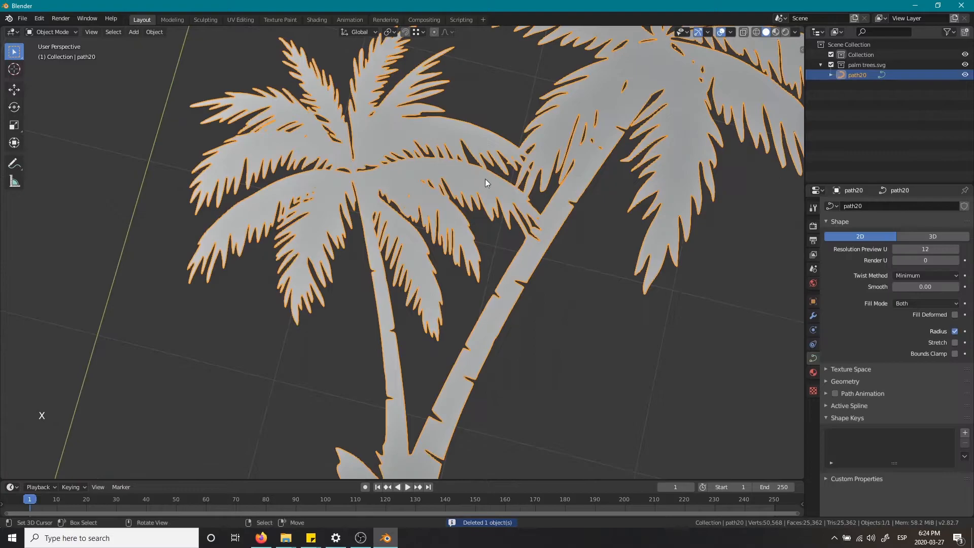
click(155, 32)
alt+middle_drag(364, 132, 412, 153)
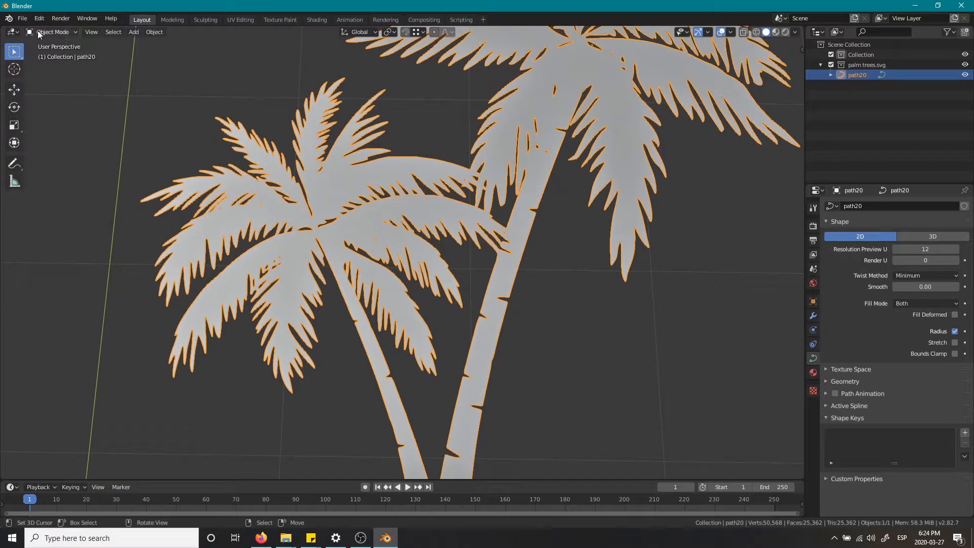
click(151, 33)
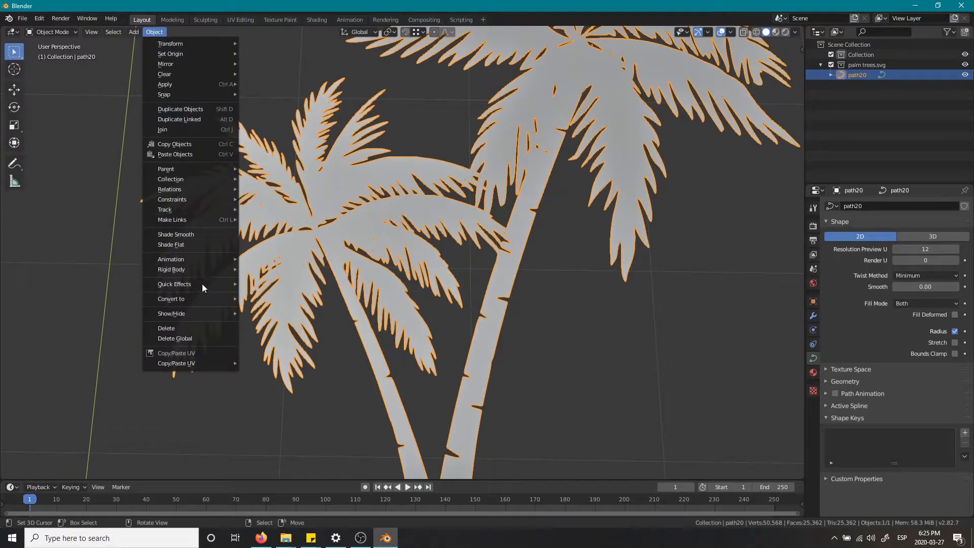
mouse_move(205, 300)
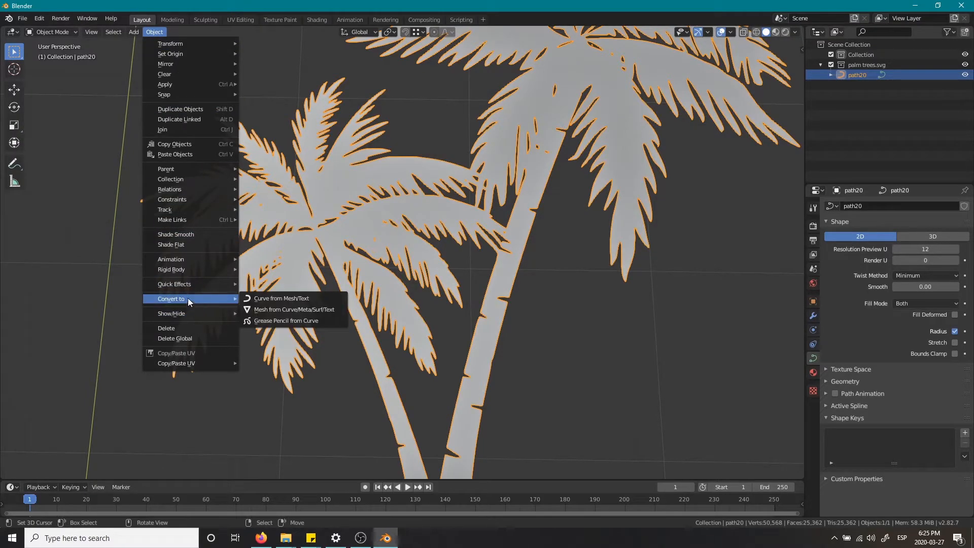
click(277, 310)
- Enter Edit Mode on the converted palm trees mesh and examine its edges and faces up close around the leaves
alt+drag(423, 283, 425, 239)
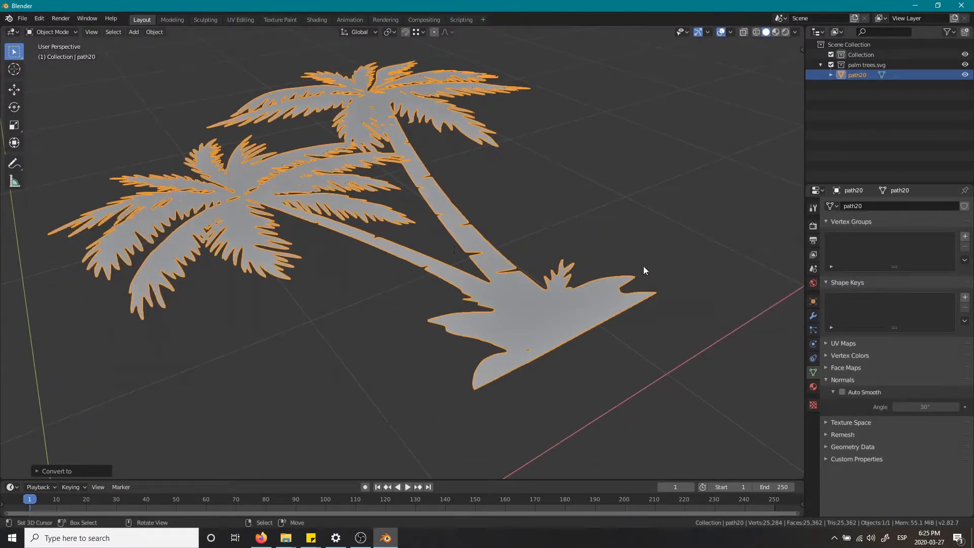
alt+drag(633, 267, 548, 263)
key(Tab)
scroll(491, 212, up, 3)
alt+shift+drag(421, 324, 441, 263)
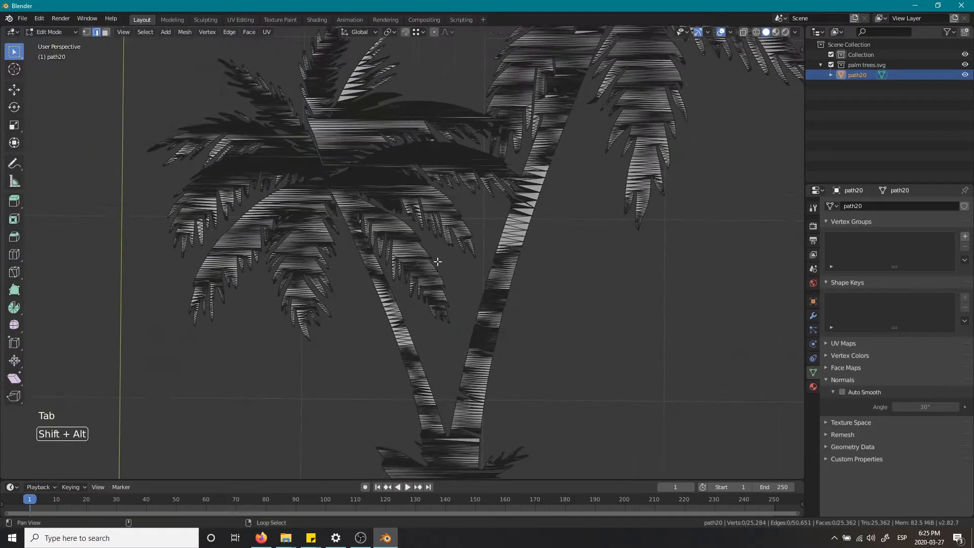
alt+shift+drag(177, 72, 457, 267)
scroll(403, 213, up, 5)
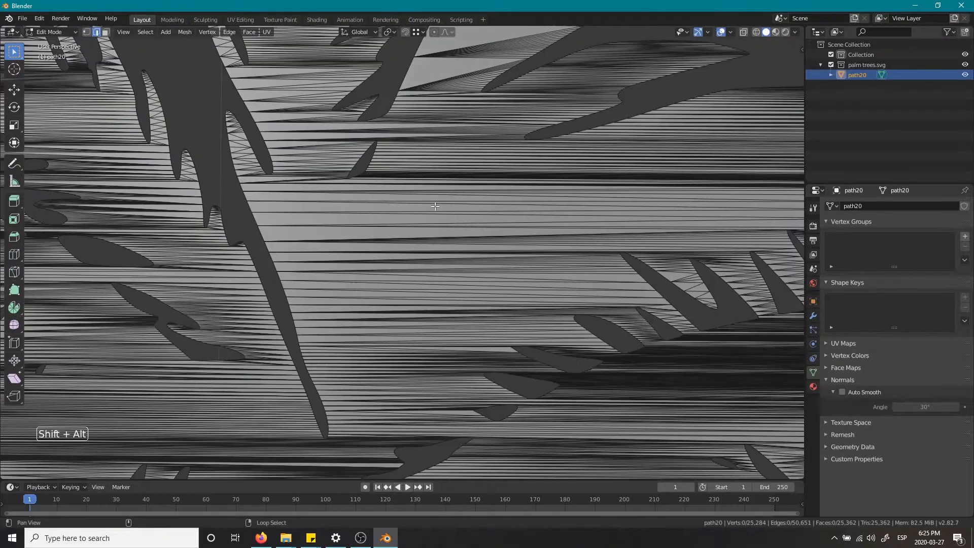
alt+drag(435, 203, 428, 328)
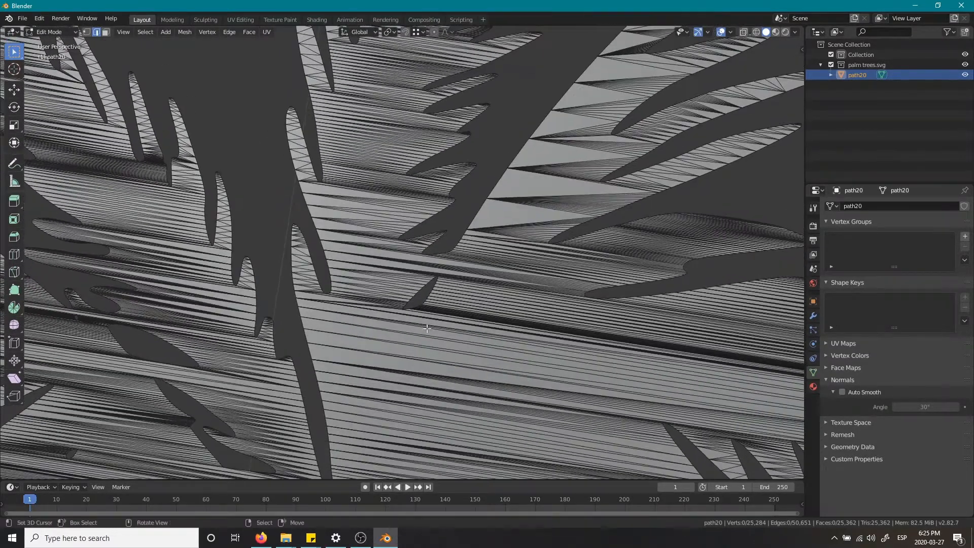
- Compare the palm trees mesh between Edit Mode and Object Mode, examining the edges and faces around the leaves and trunks
alt+shift+drag(601, 321, 414, 322)
scroll(466, 304, down, 8)
alt+drag(414, 322, 437, 274)
scroll(437, 274, up, 8)
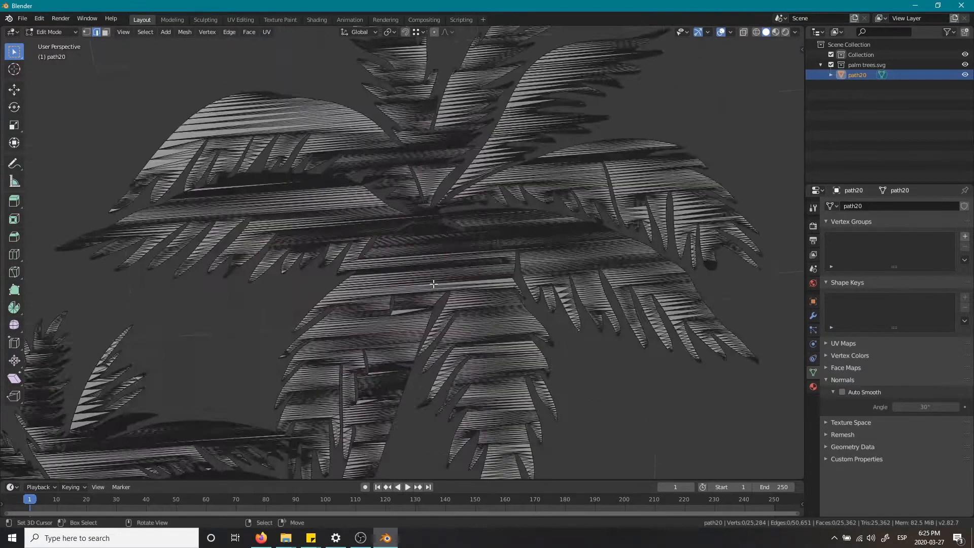
key(Tab)
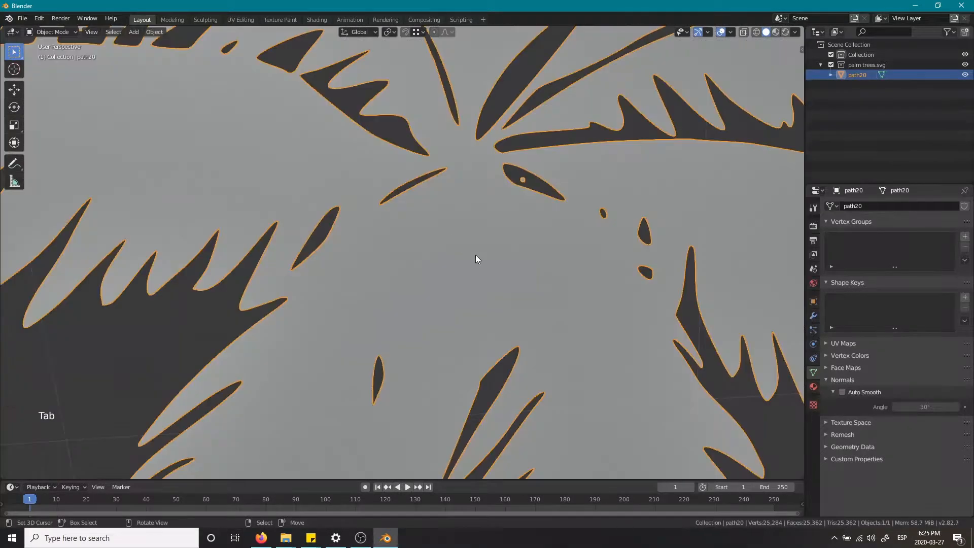
alt+drag(370, 344, 325, 212)
key(Tab)
scroll(325, 212, down, 5)
alt+drag(528, 274, 425, 160)
scroll(537, 250, up, 4)
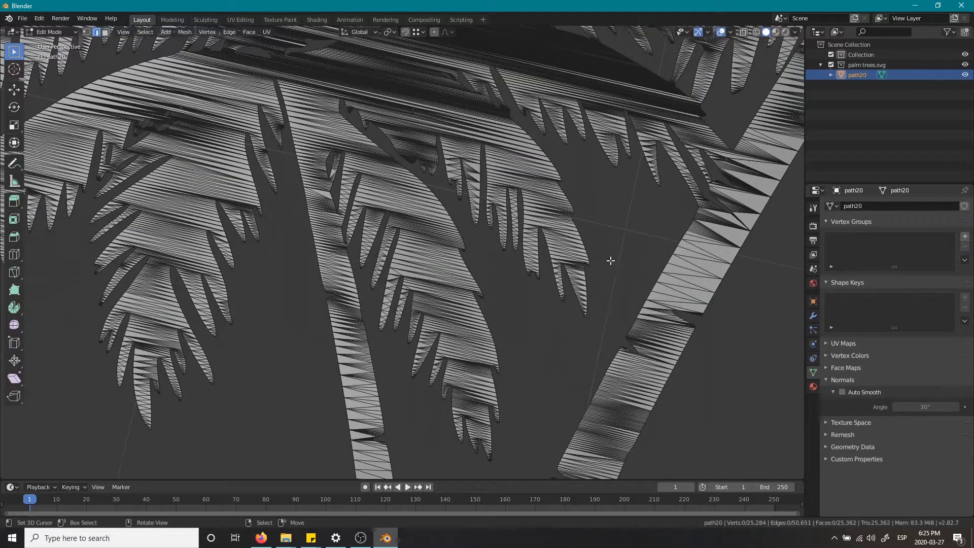
- Return to Object Mode and add a Solidify modifier with a thickness of 0.043 m to the palm trees mesh
key(Tab)
alt+shift+drag(550, 277, 796, 300)
click(813, 316)
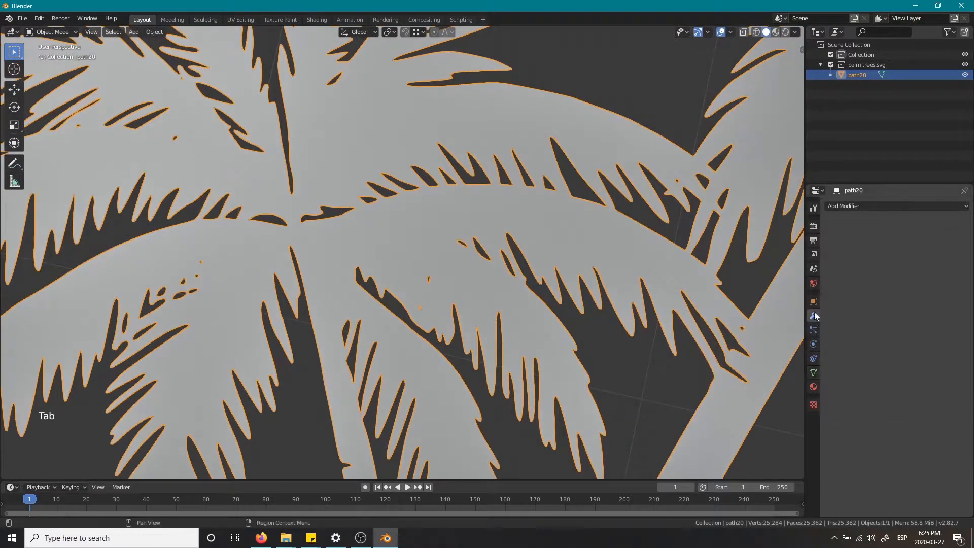
scroll(459, 268, down, 6)
alt+drag(458, 297, 753, 270)
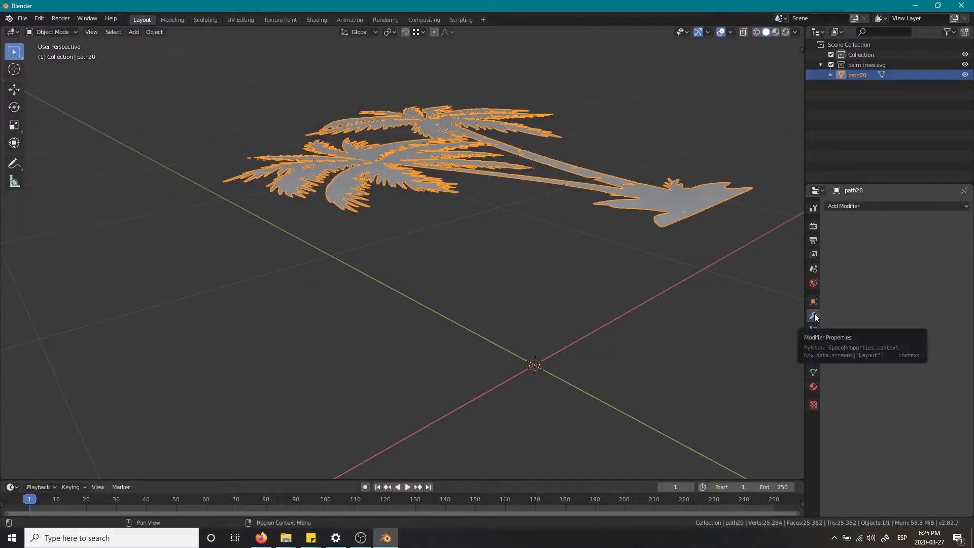
click(835, 207)
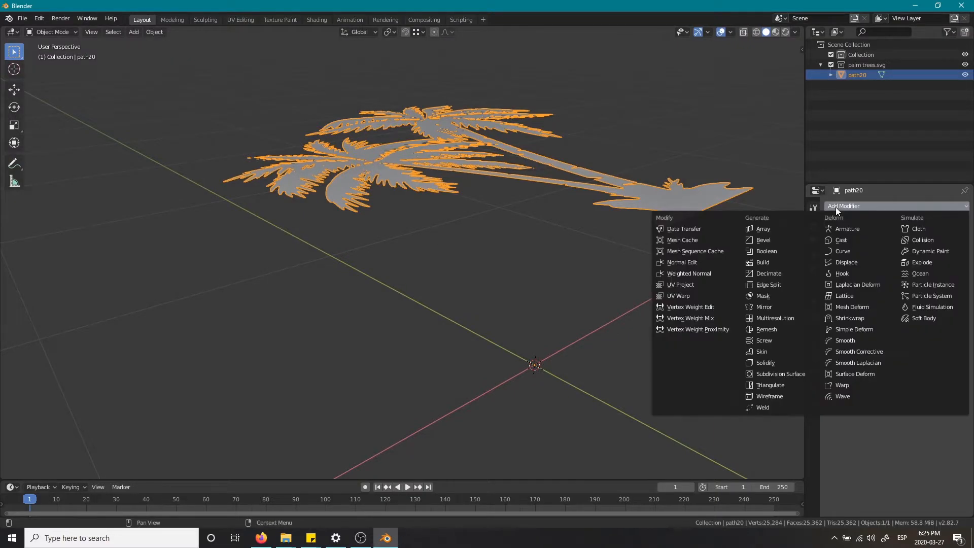
click(766, 363)
alt+drag(617, 212, 628, 233)
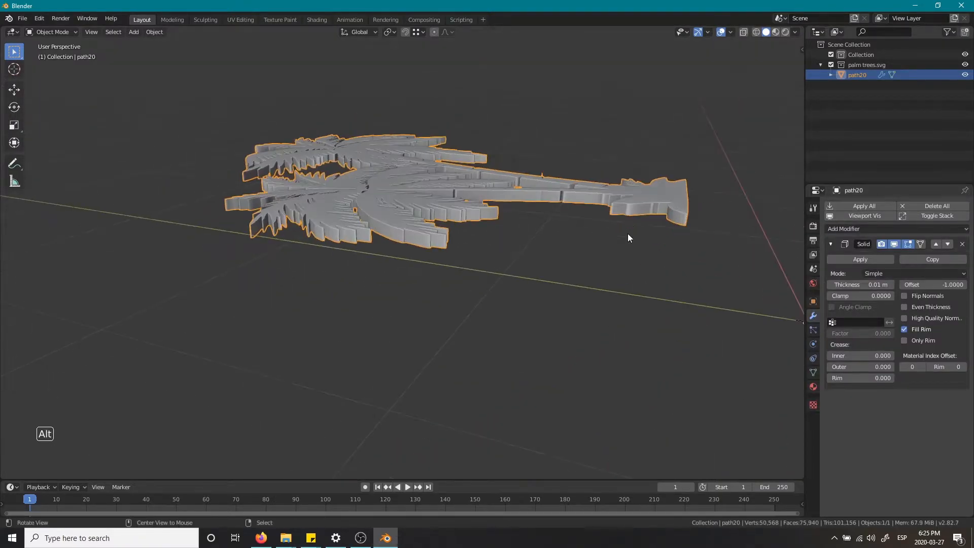
scroll(628, 234, up, 3)
mouse_move(861, 284)
mouse_down()
mouse_move(893, 285)
mouse_move(863, 284)
mouse_move(878, 285)
mouse_up()
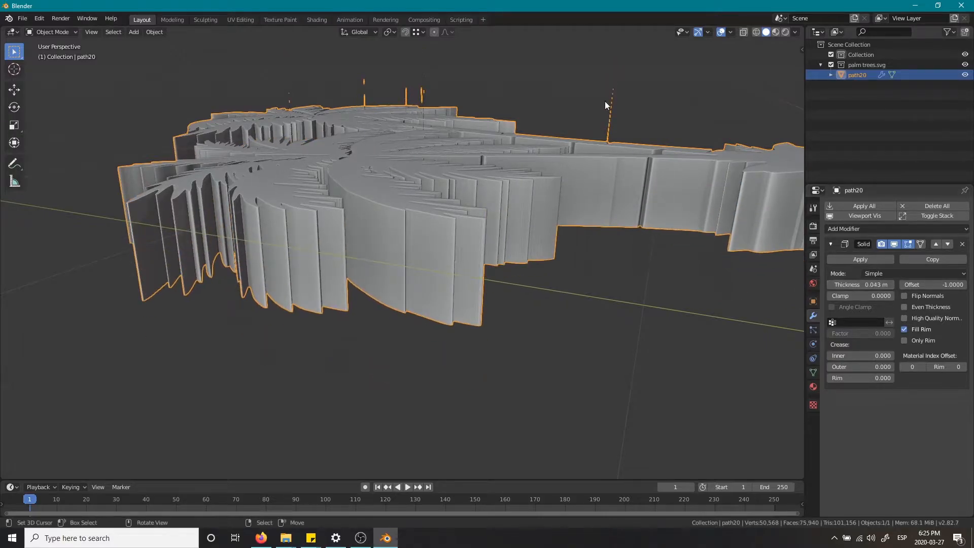
- Examine the solidified leaves up close for stray geometry, checking the surrounding edges in Edit Mode
alt+drag(199, 135, 330, 223)
scroll(425, 185, up, 7)
alt+drag(524, 117, 508, 149)
scroll(488, 215, up, 6)
alt+shift+drag(571, 202, 492, 211)
key(Tab)
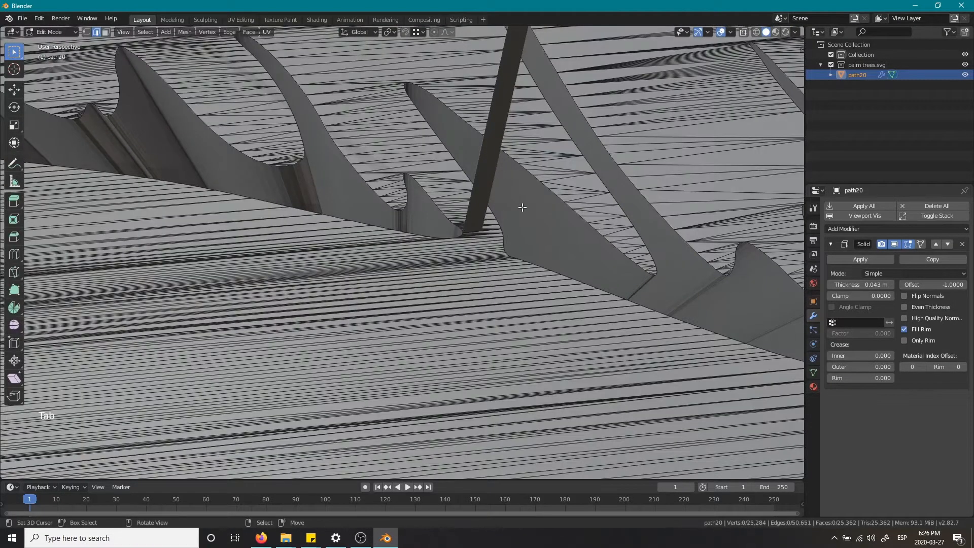
scroll(523, 208, up, 3)
scroll(573, 203, down, 1)
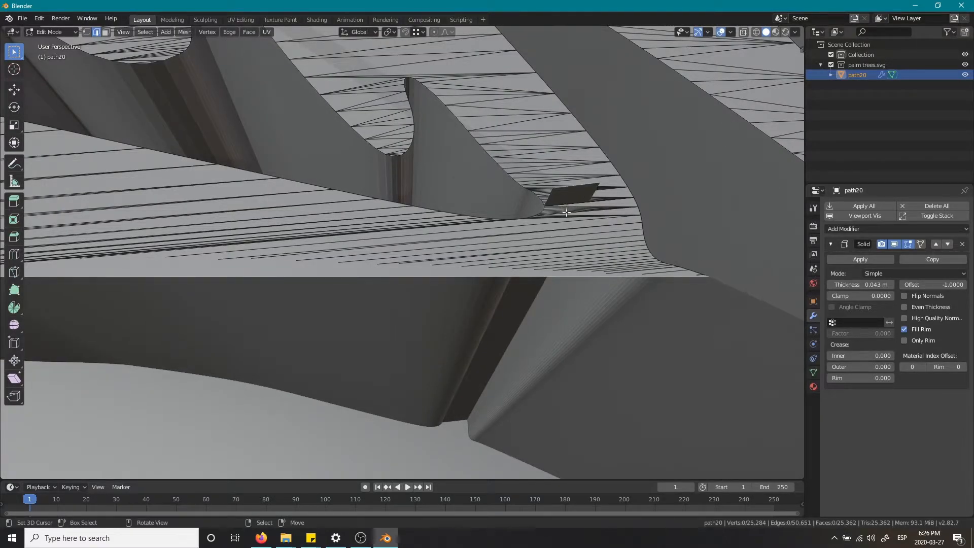
key(Tab)
key(Tab)
click(522, 219)
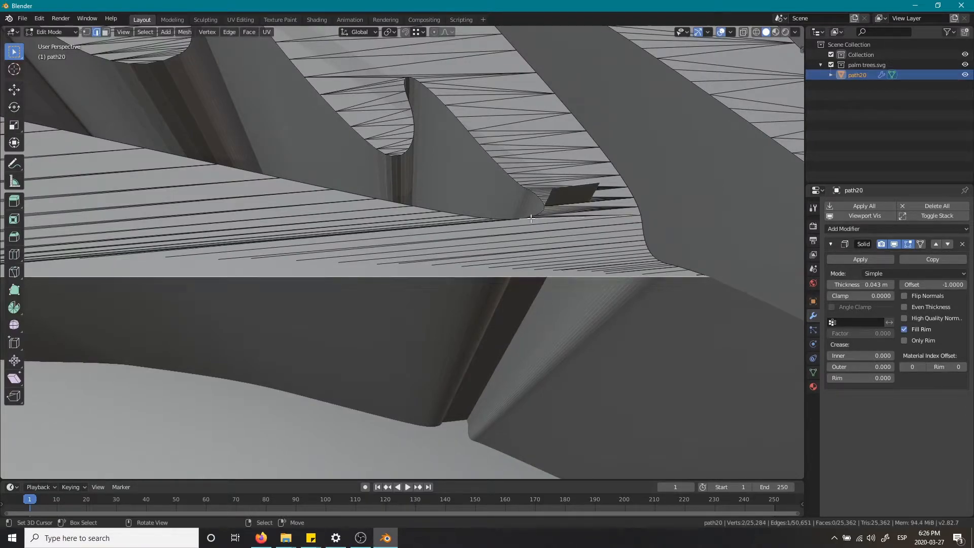
key(Tab)
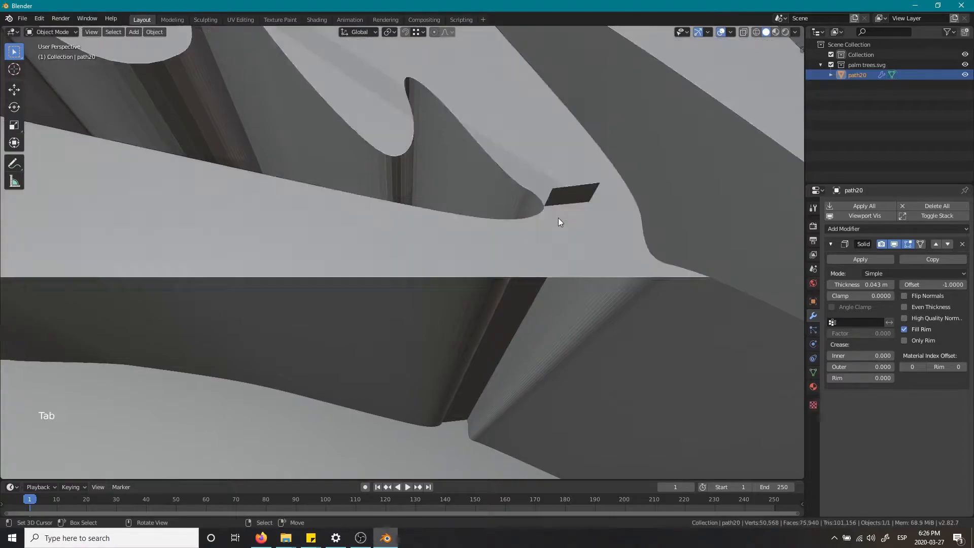
scroll(558, 218, down, 6)
scroll(552, 218, down, 3)
alt+shift+drag(478, 184, 508, 169)
- Select the entire palm trees mesh in Edit Mode, beautify its faces, and return to Object Mode
key(Tab)
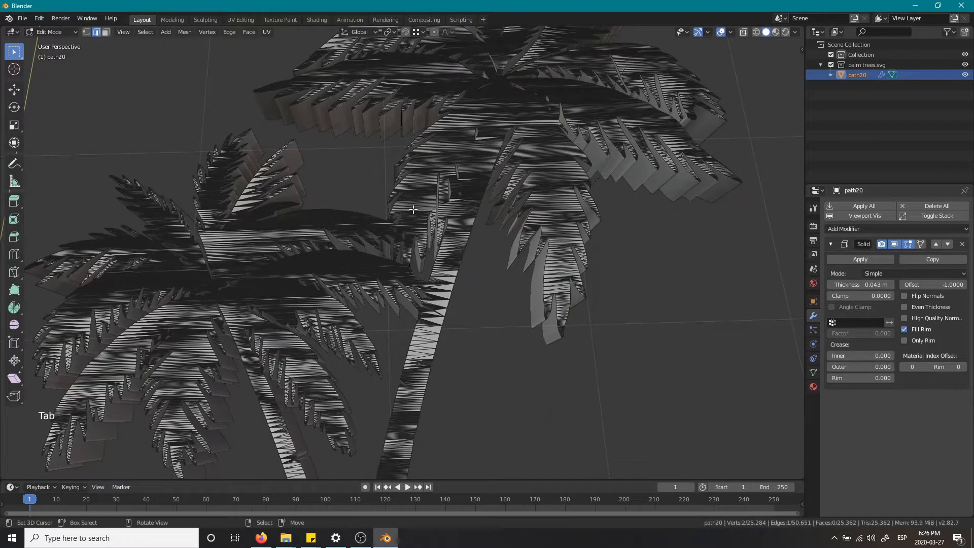
key(a)
key(a)
key(a)
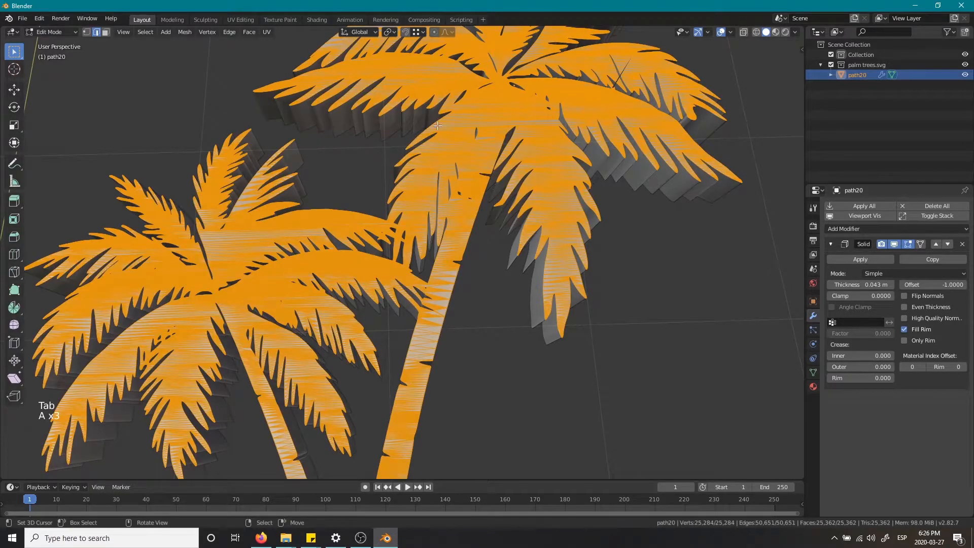
click(248, 32)
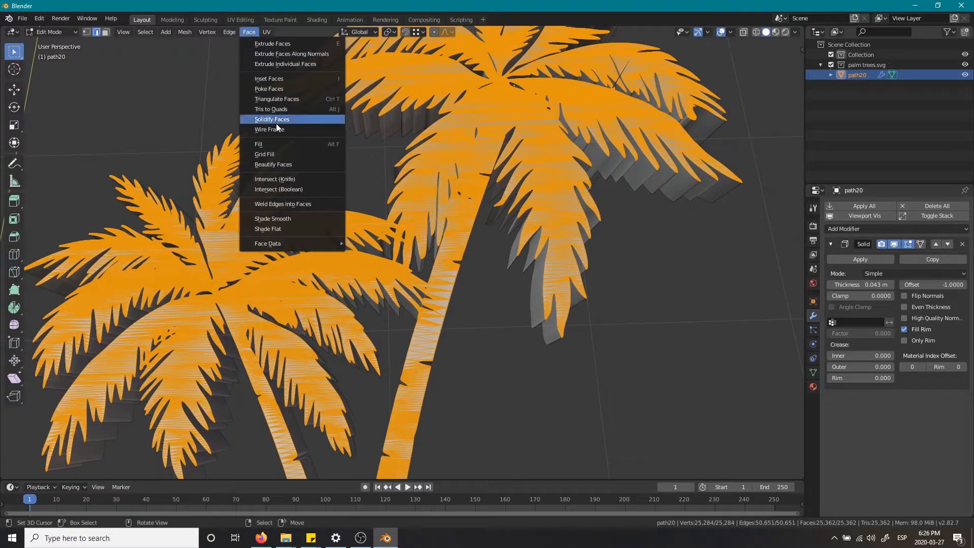
click(296, 164)
scroll(334, 258, up, 6)
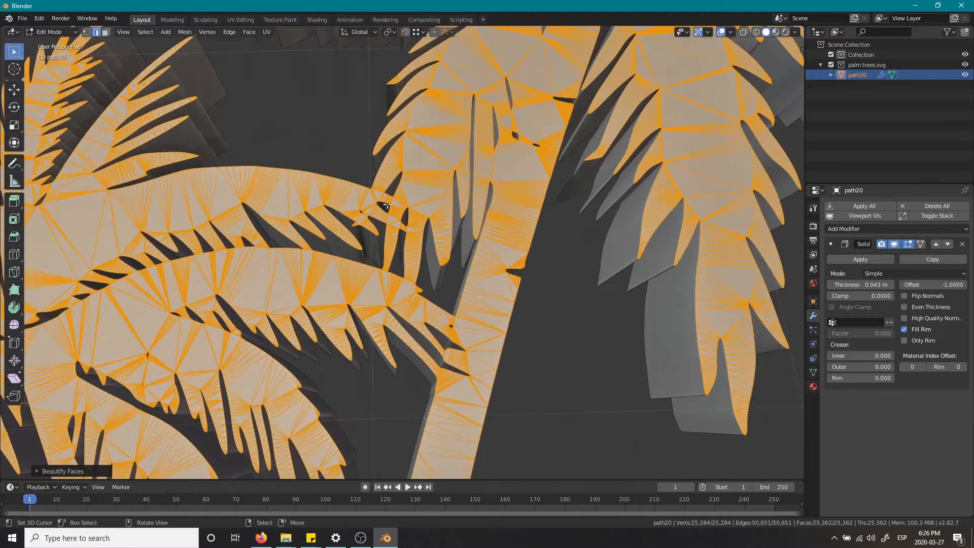
alt+shift+drag(334, 258, 493, 172)
key(Tab)
scroll(519, 197, down, 3)
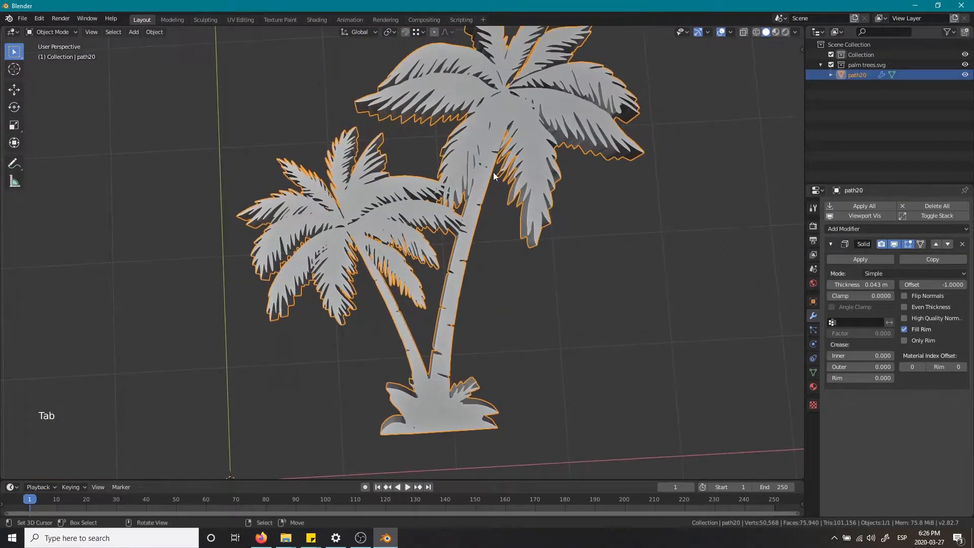
- Apply the Solidify modifier to the palm trees mesh and undo it
alt+drag(595, 237, 617, 257)
scroll(567, 218, up, 3)
alt+shift+drag(567, 218, 422, 209)
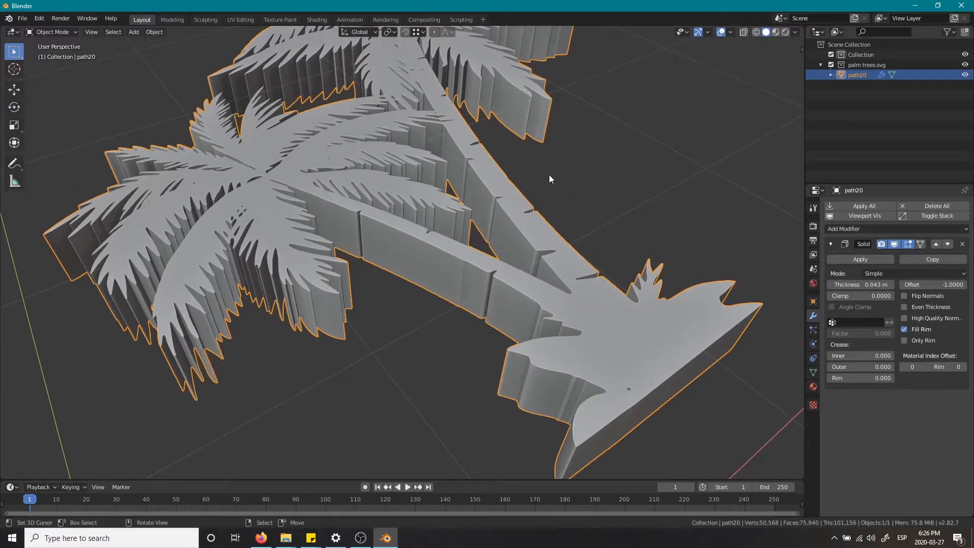
click(874, 259)
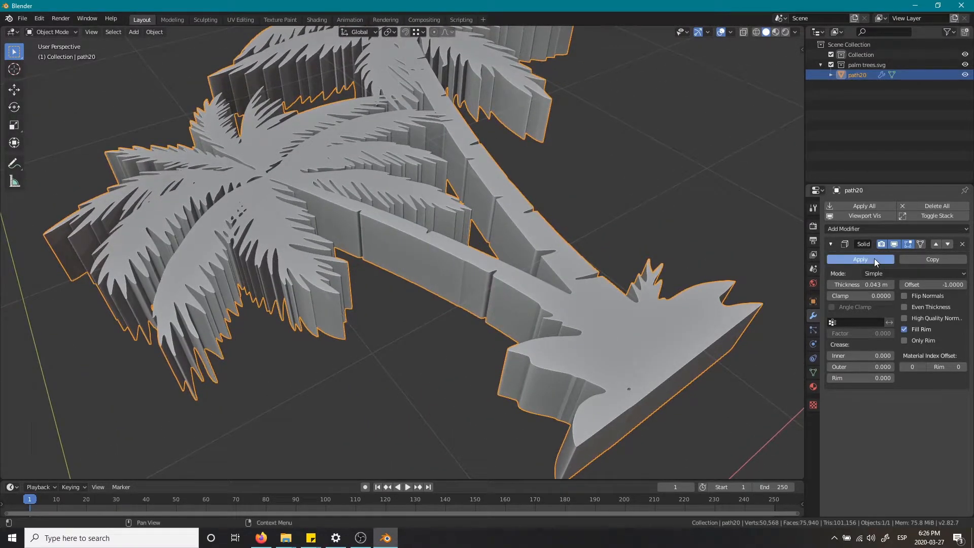
key(ctrl+z)
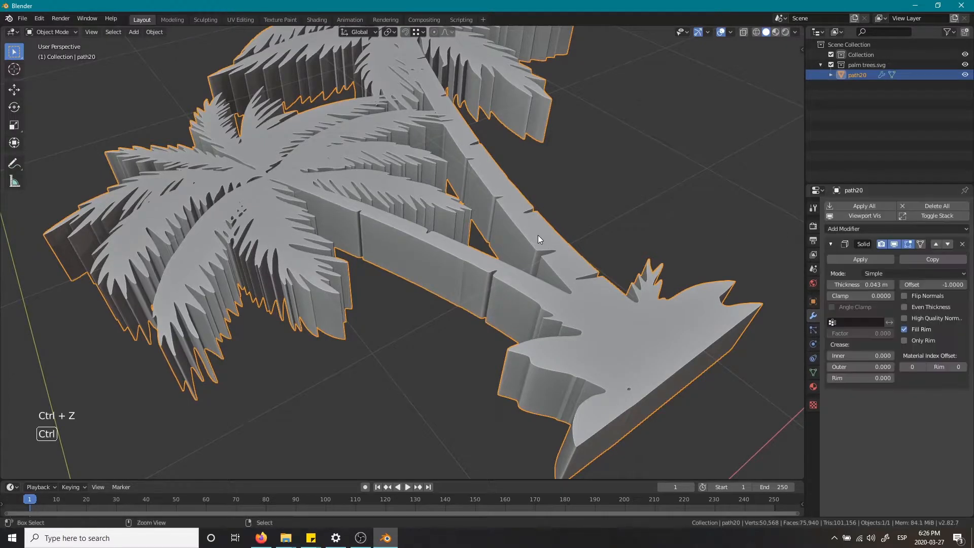
- Switch the palm trees mesh to Sculpt Mode and choose the Inflate brush
key(Tab)
key(Tab)
key(ctrl+Tab)
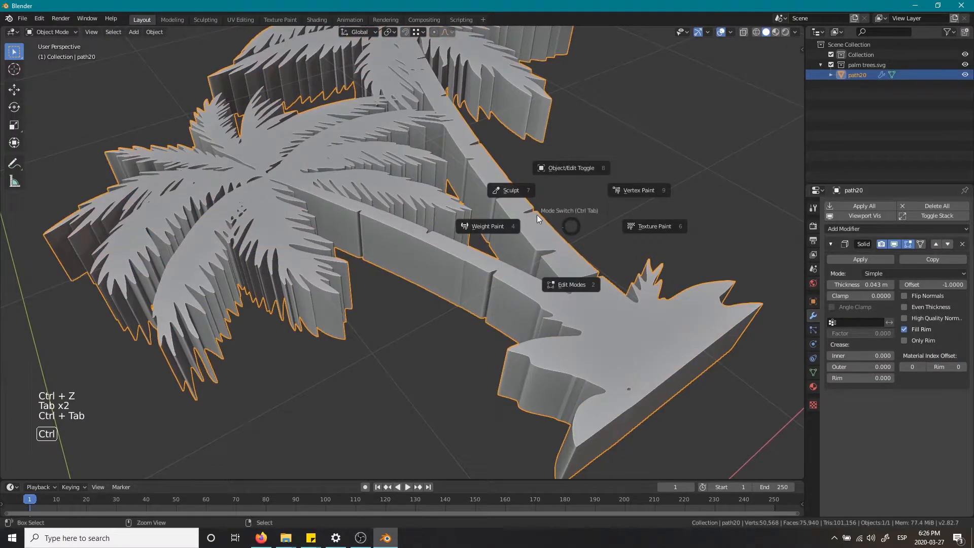
click(506, 191)
alt+drag(560, 243, 574, 247)
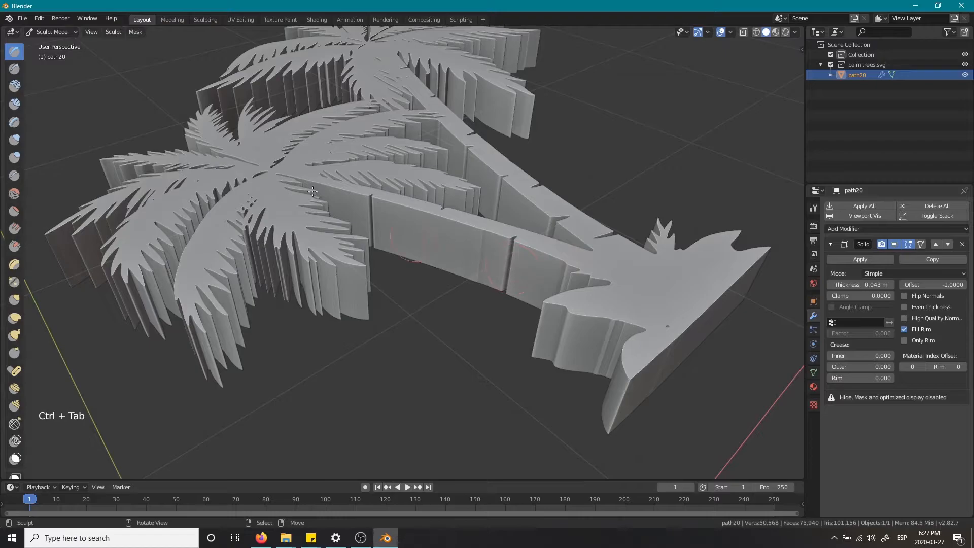
click(16, 142)
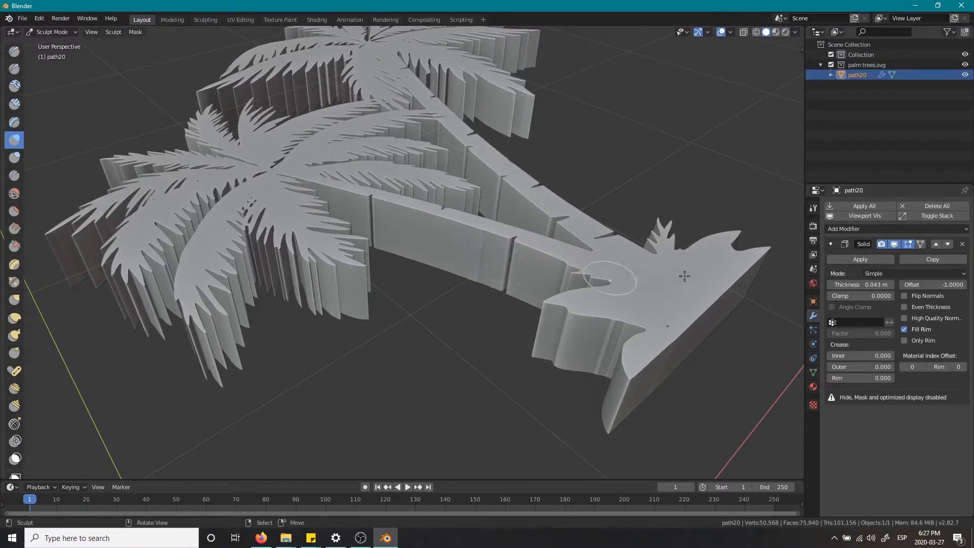
- Apply the Solidify modifier in Object Mode and return to Sculpt Mode
key(ctrl+Tab)
click(722, 204)
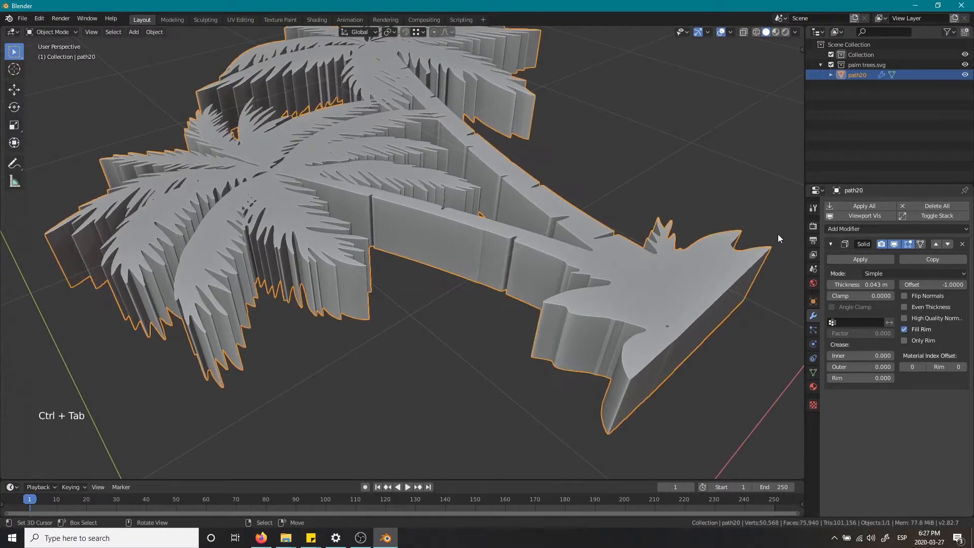
click(858, 259)
key(ctrl+Tab)
click(512, 204)
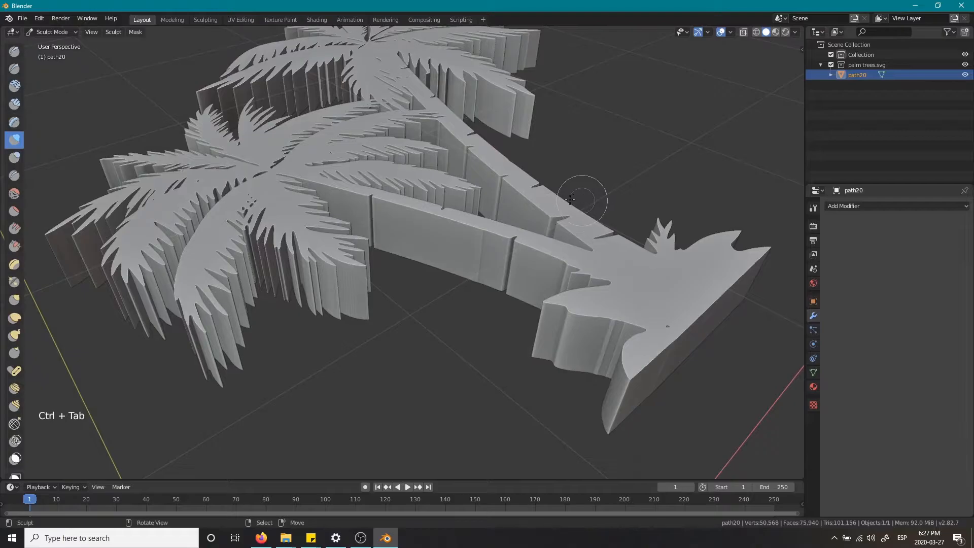
- Test Inflate strokes along the palm trunks and undo them
mouse_move(567, 212)
ctrl+alt+mouse_down()
mouse_move(474, 207)
mouse_move(483, 227)
mouse_move(516, 220)
mouse_move(490, 207)
mouse_move(478, 206)
mouse_move(579, 262)
mouse_move(210, 190)
ctrl+alt+mouse_up()
drag(374, 268, 297, 240)
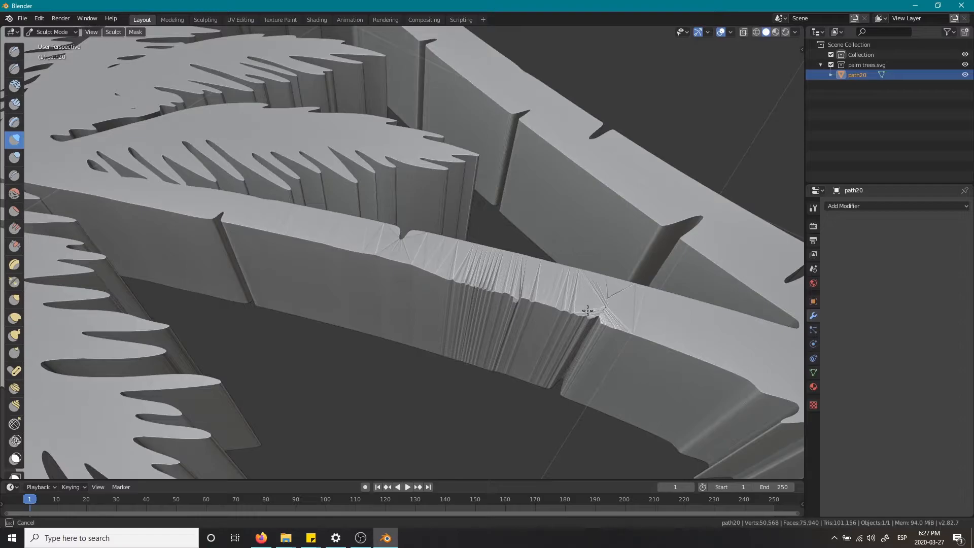
key(ctrl+z)
mouse_move(615, 282)
alt+mouse_down()
mouse_move(515, 283)
mouse_move(457, 254)
mouse_move(414, 261)
alt+mouse_up()
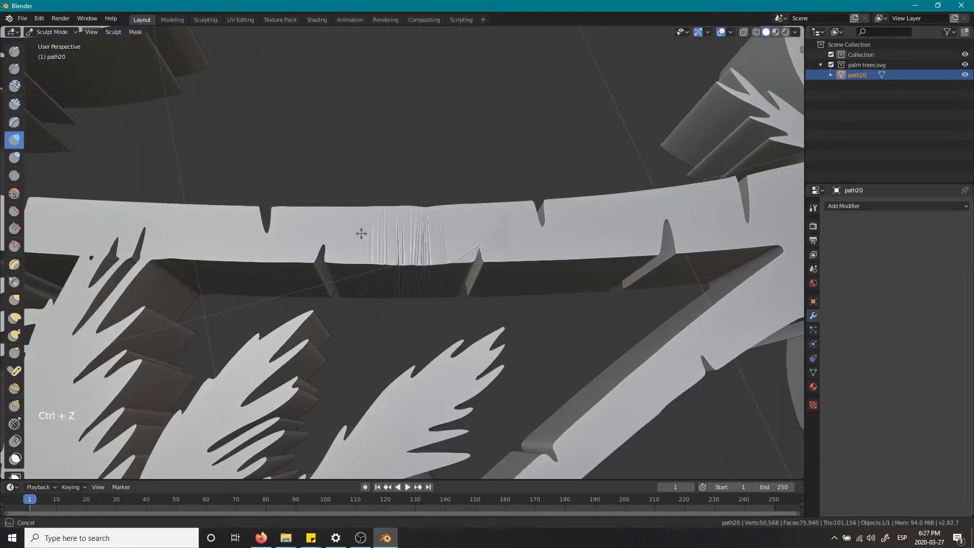
key(ctrl+z)
alt+drag(626, 235, 528, 224)
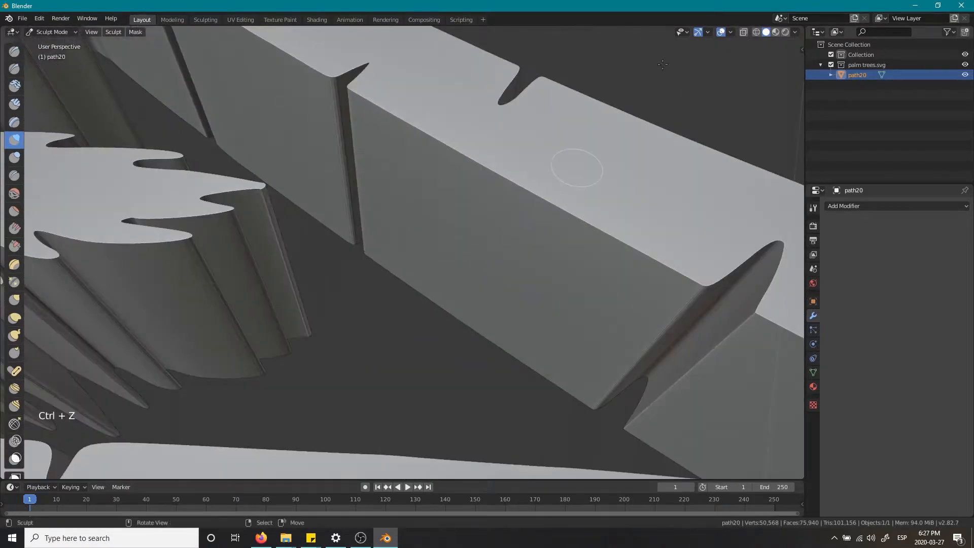
alt+drag(377, 147, 470, 164)
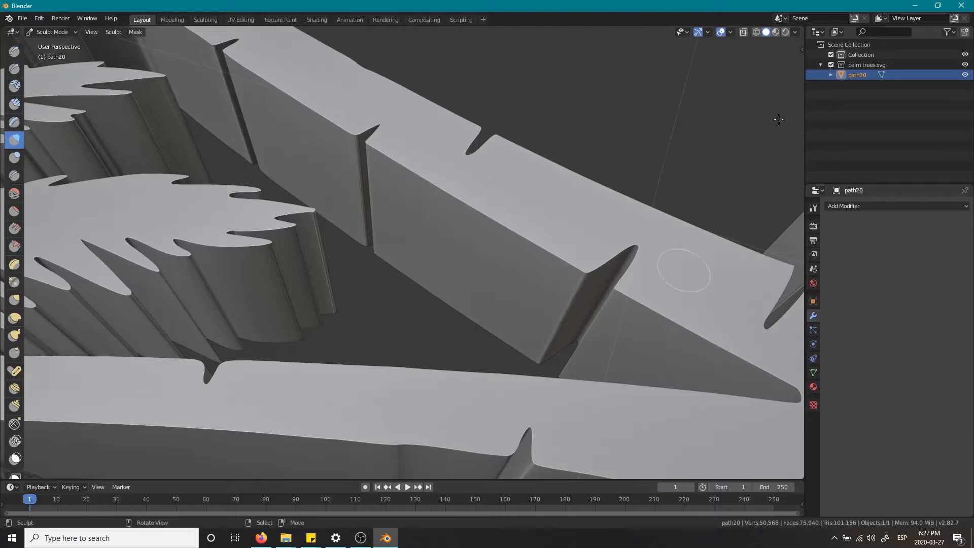
- Display the Inflate brush settings and turn on the wireframe overlay in the viewport
click(814, 208)
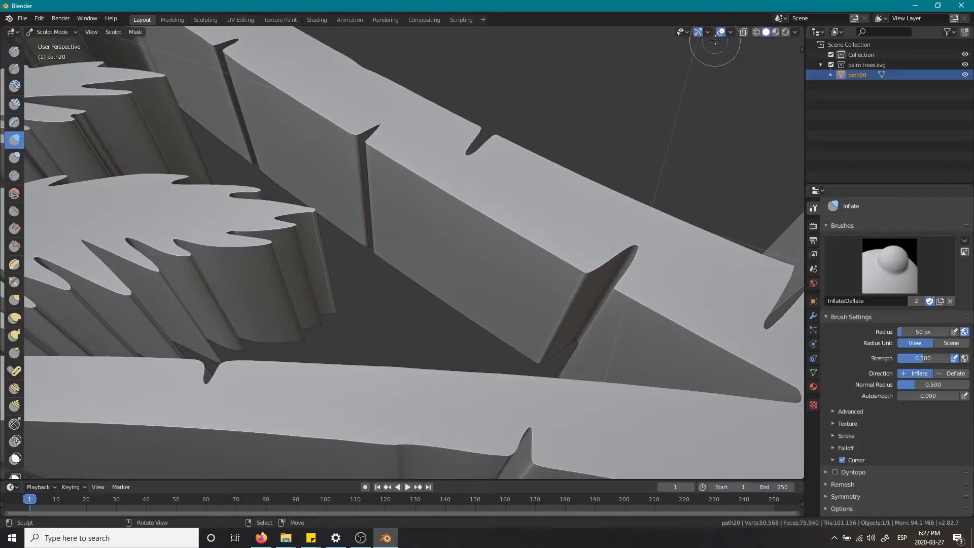
click(730, 32)
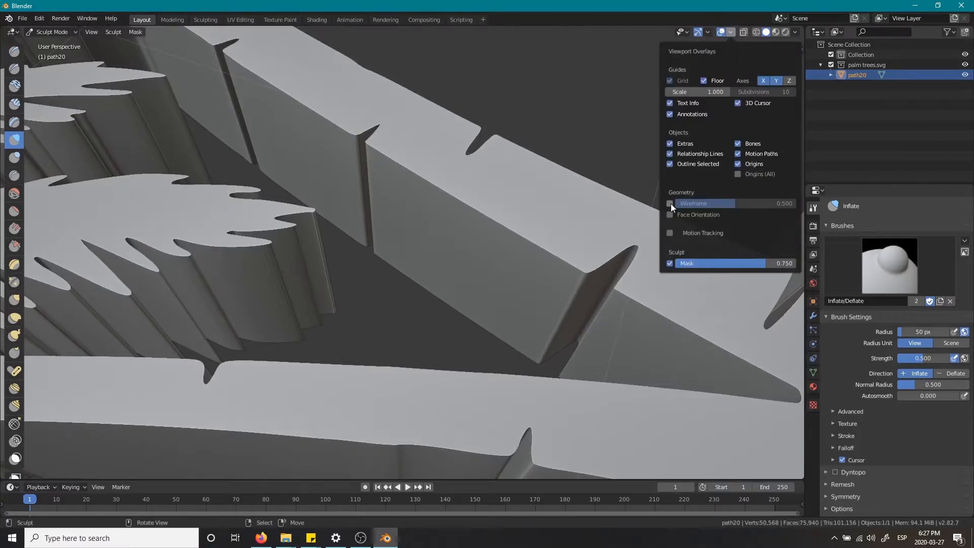
click(670, 203)
- Try an Inflate stroke on the wireframed palm trunk and undo it
alt+drag(495, 163, 408, 174)
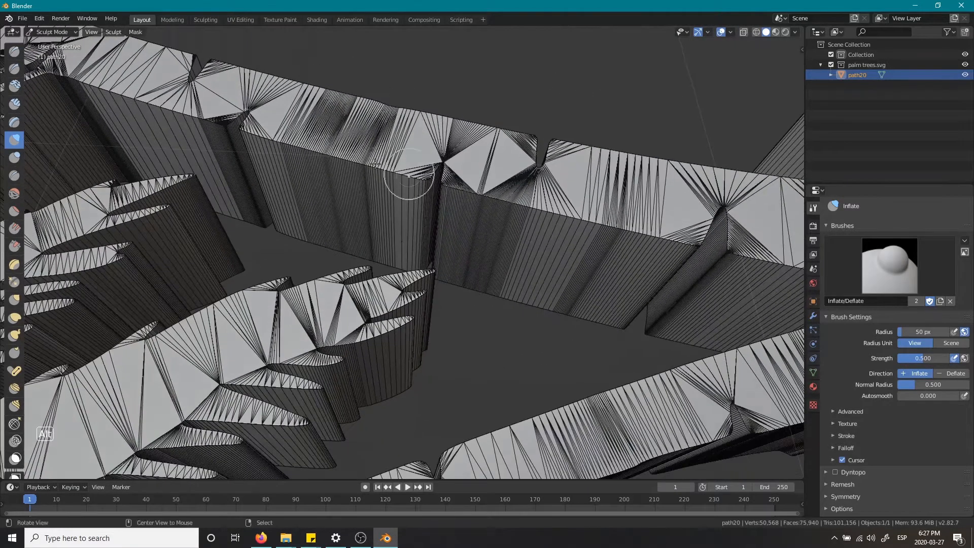
drag(506, 199, 656, 226)
key(ctrl+z)
middle_drag(655, 226, 660, 262)
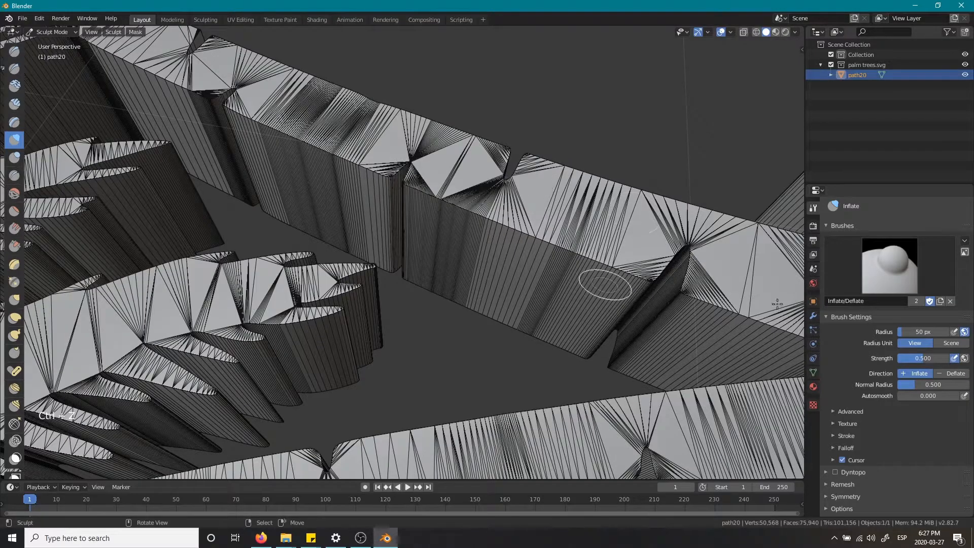
- Enable Dyntopo for sculpting the palm trees mesh
scroll(889, 342, down, 1)
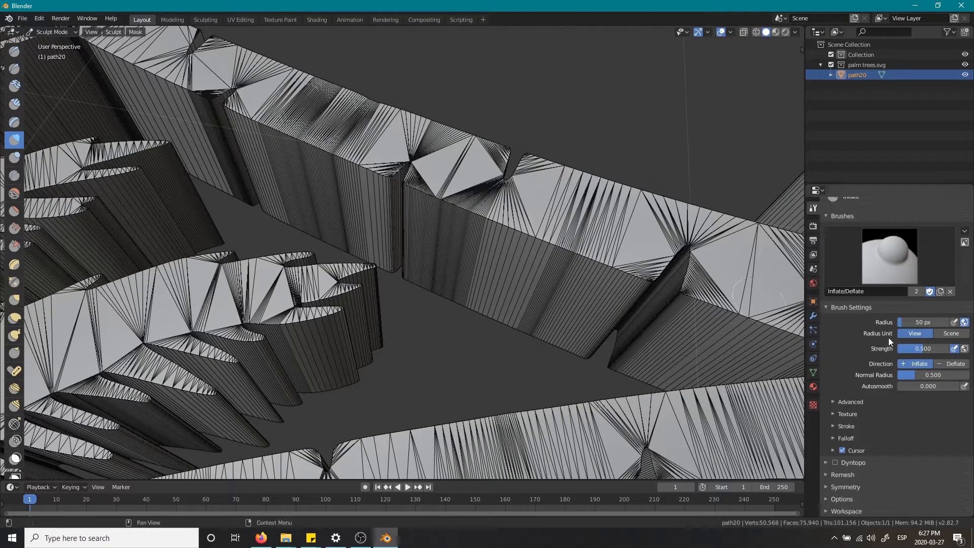
click(835, 463)
click(847, 462)
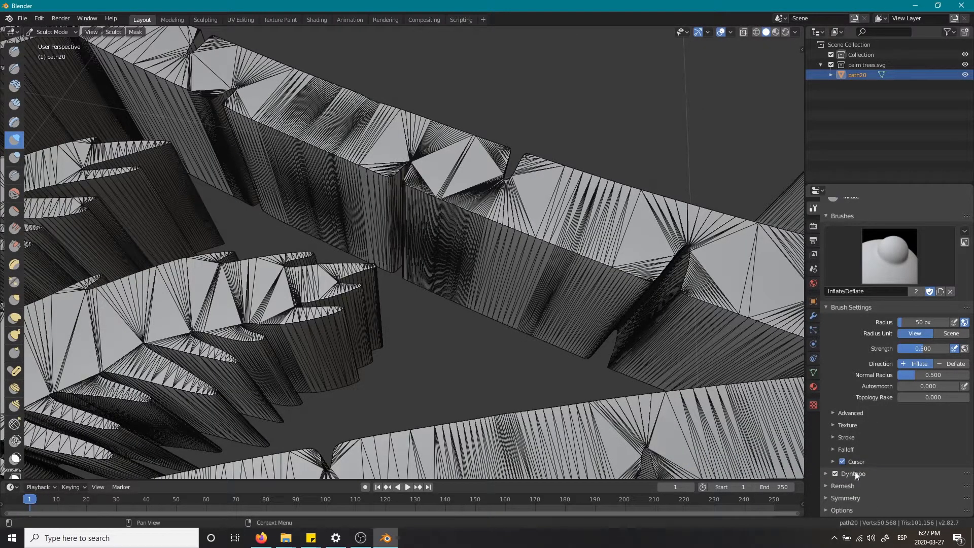
- Expand the Dyntopo settings and brush Inflate strokes along the upper edge and top face of the rear palm trunk segment
click(855, 483)
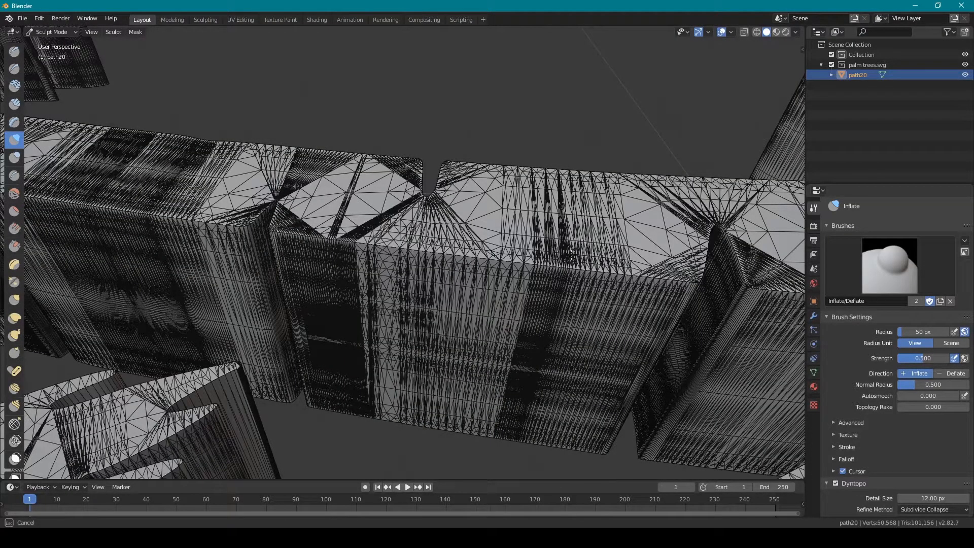
drag(466, 267, 627, 276)
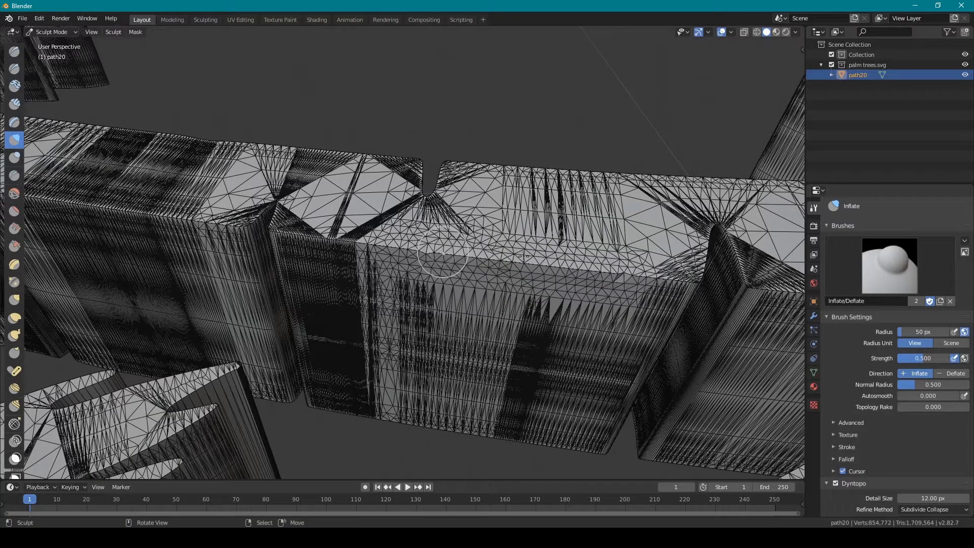
drag(406, 251, 430, 258)
mouse_move(578, 273)
mouse_down()
mouse_move(635, 289)
mouse_move(558, 299)
mouse_move(569, 221)
mouse_move(621, 249)
mouse_move(619, 259)
mouse_move(593, 226)
mouse_up()
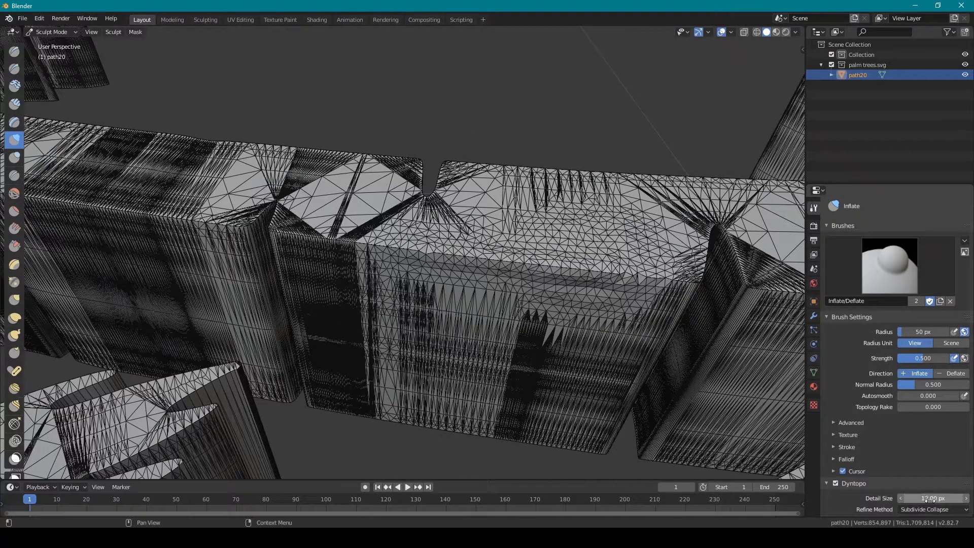
- Set the Dyntopo detail size to 17.20 px and brush Inflate strokes over the same trunk segment's top and side faces
mouse_move(456, 219)
mouse_down()
mouse_move(533, 239)
mouse_move(560, 226)
mouse_up()
mouse_move(538, 281)
mouse_down()
mouse_move(551, 302)
mouse_move(524, 309)
mouse_up()
mouse_move(467, 332)
mouse_down()
mouse_move(543, 355)
mouse_move(533, 401)
mouse_move(405, 351)
mouse_up()
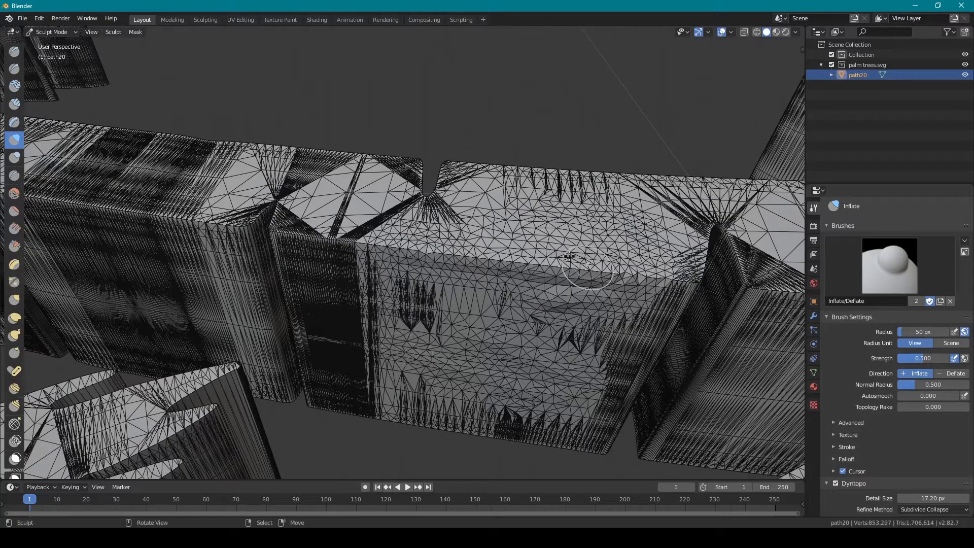
- Turn off the wireframe overlay in the viewport
middle_drag(564, 256, 701, 48)
click(709, 32)
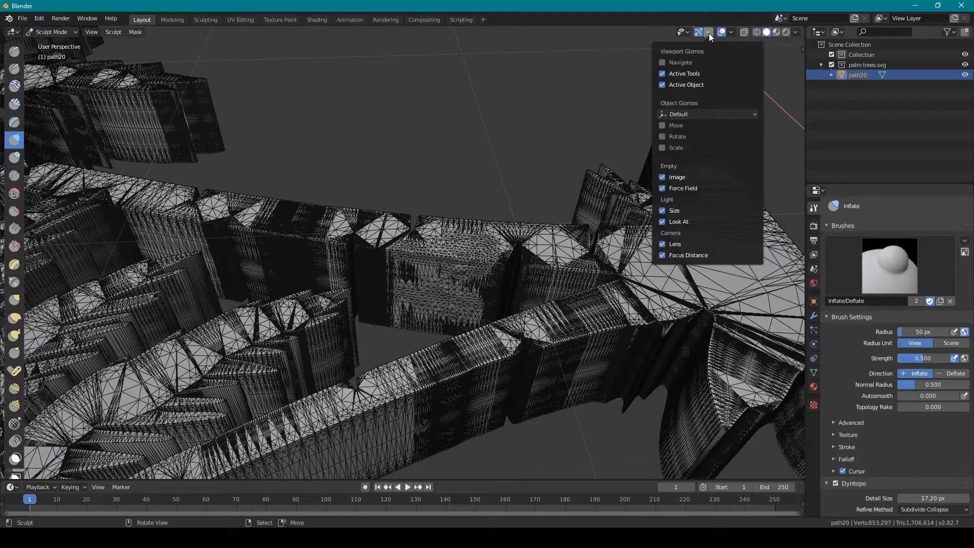
click(734, 31)
click(670, 203)
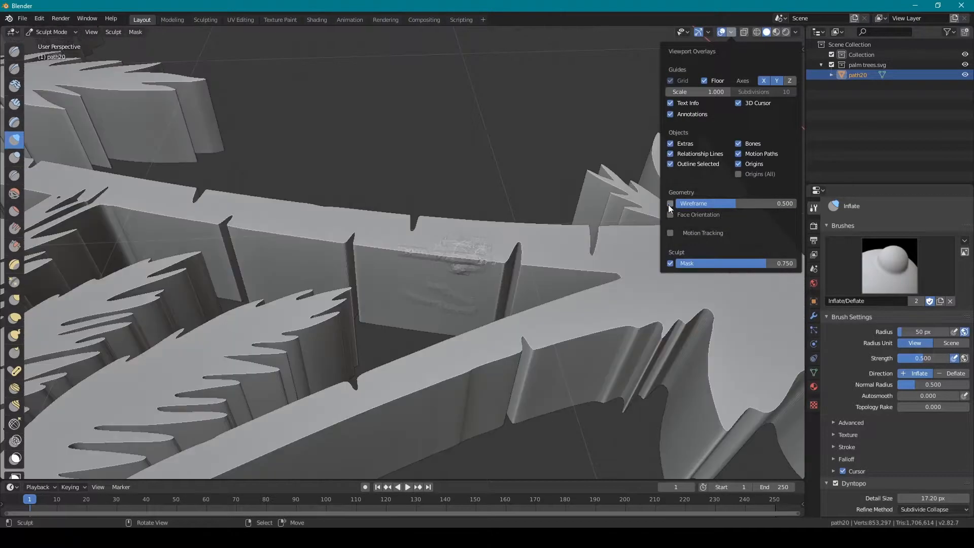
- Switch to the Clay brush and set its strength to 0.038 and its autosmooth to 0.145
mouse_move(463, 250)
middle_down()
mouse_move(465, 263)
mouse_move(504, 147)
middle_up()
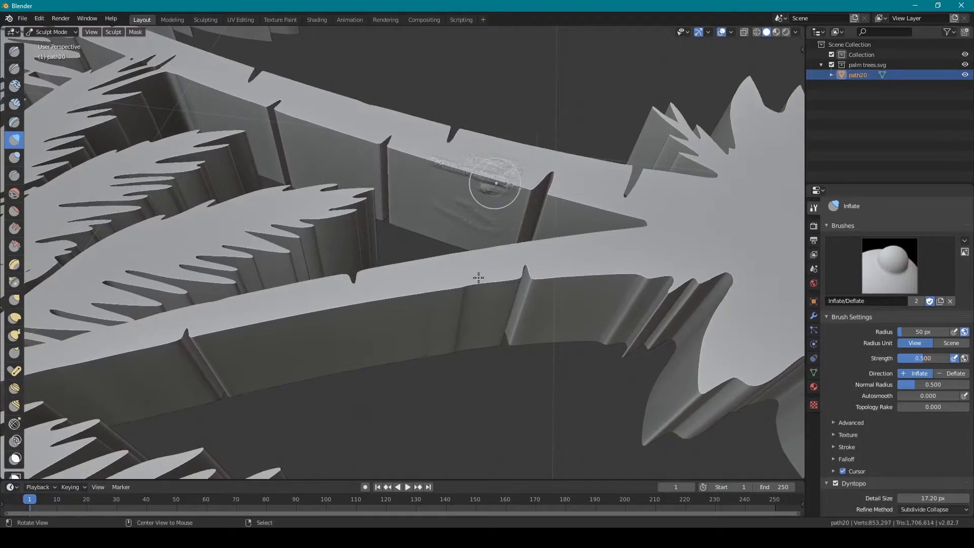
scroll(477, 297, up, 3)
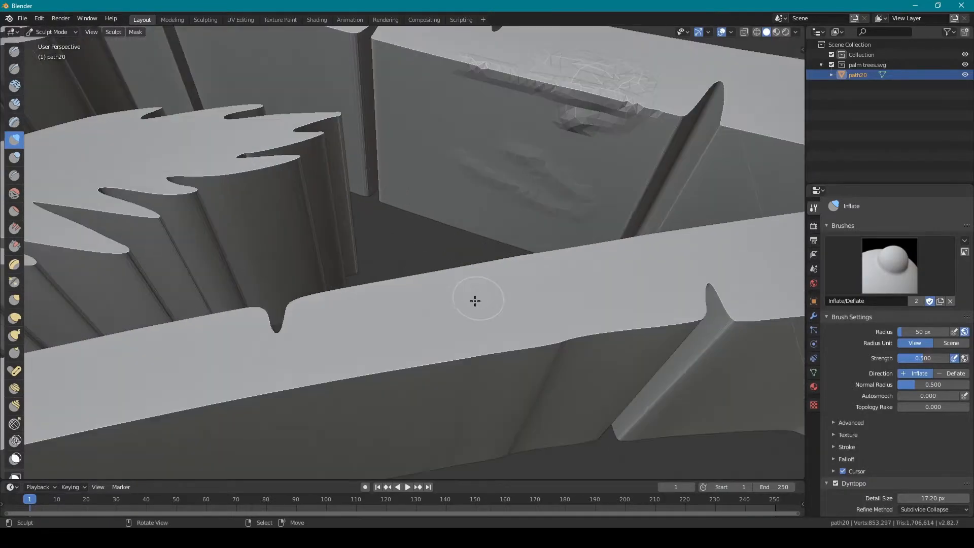
click(14, 87)
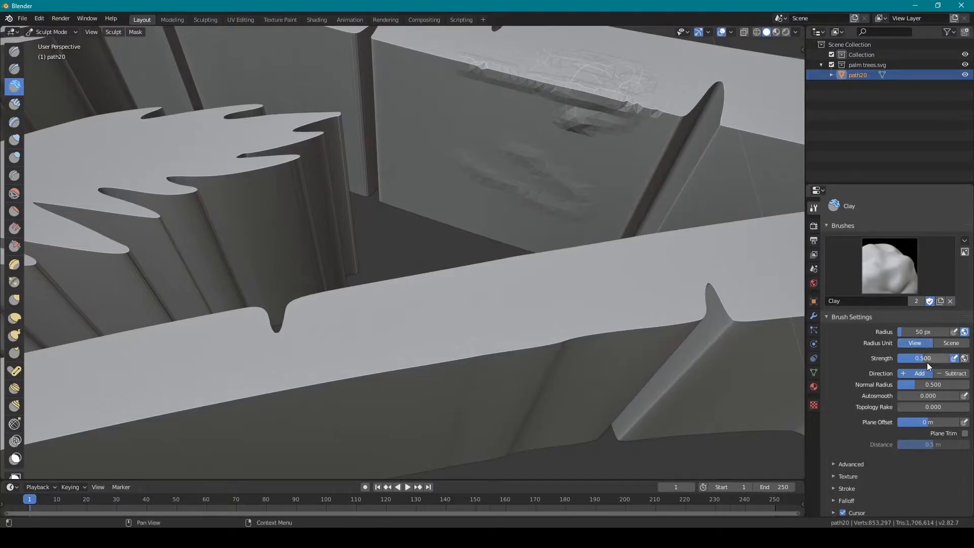
drag(926, 363, 909, 362)
drag(899, 394, 904, 393)
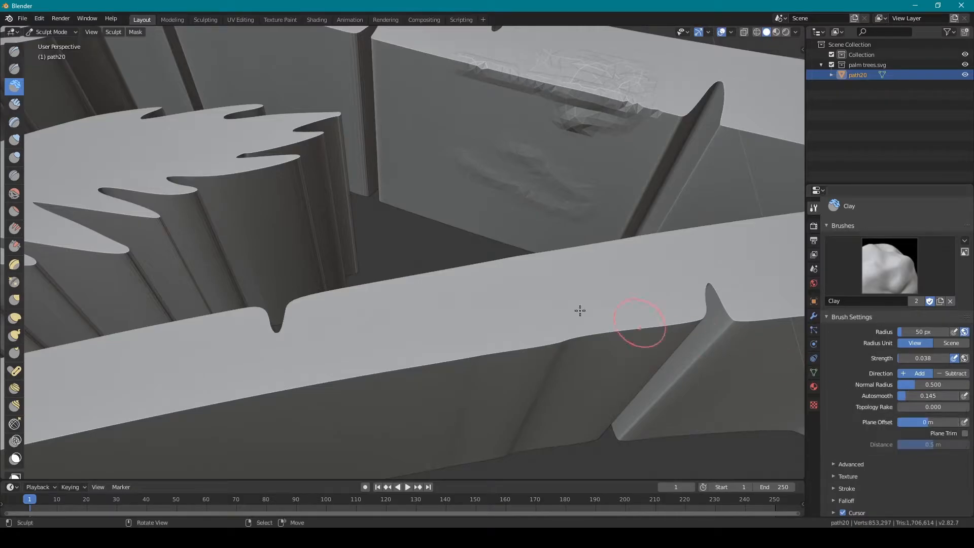
- Brush Clay strokes along the upper edge of the front palm trunk between its two notches
middle_drag(544, 300, 305, 224)
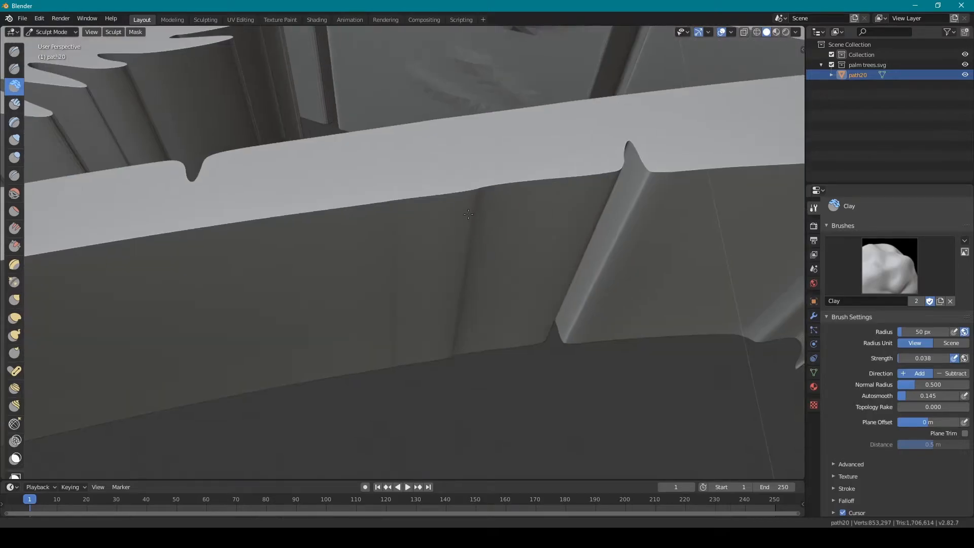
mouse_move(226, 220)
mouse_down()
mouse_move(390, 212)
mouse_move(603, 174)
mouse_up()
mouse_move(253, 221)
mouse_down()
mouse_move(389, 205)
mouse_move(531, 209)
mouse_up()
scroll(928, 480, down, 3)
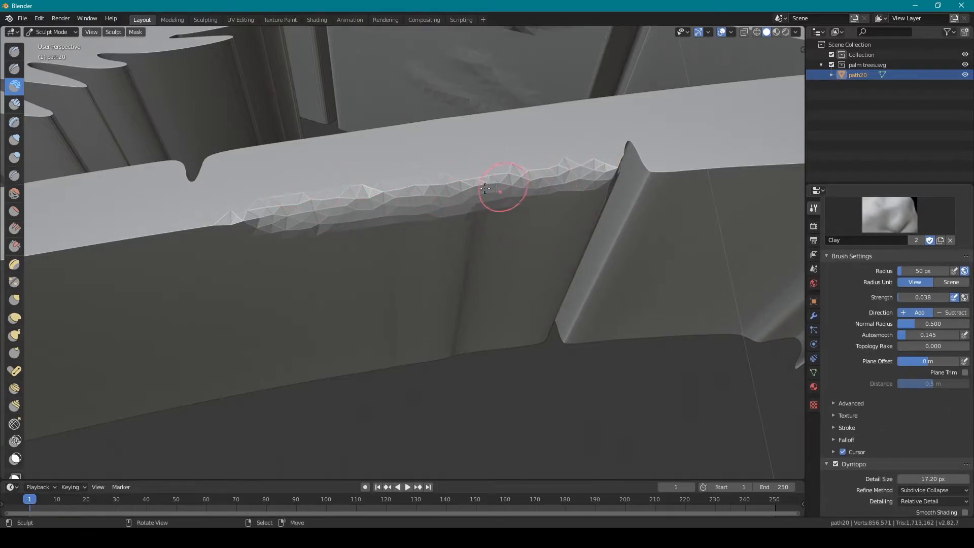
- Examine the clay-brushed trunk edge close up and from a distance showing both palm trees
scroll(571, 184, down, 8)
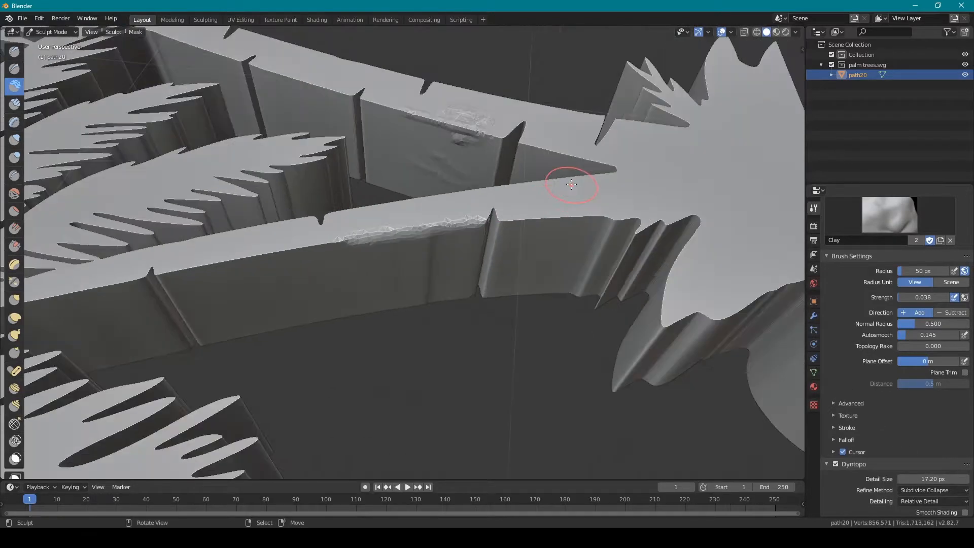
scroll(563, 195, up, 3)
scroll(563, 200, down, 6)
scroll(561, 208, up, 10)
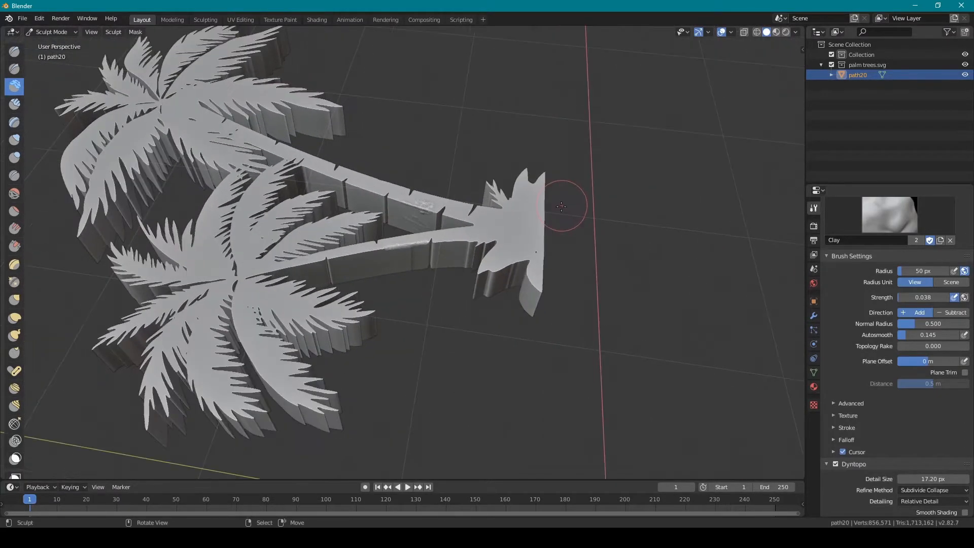
scroll(558, 215, down, 8)
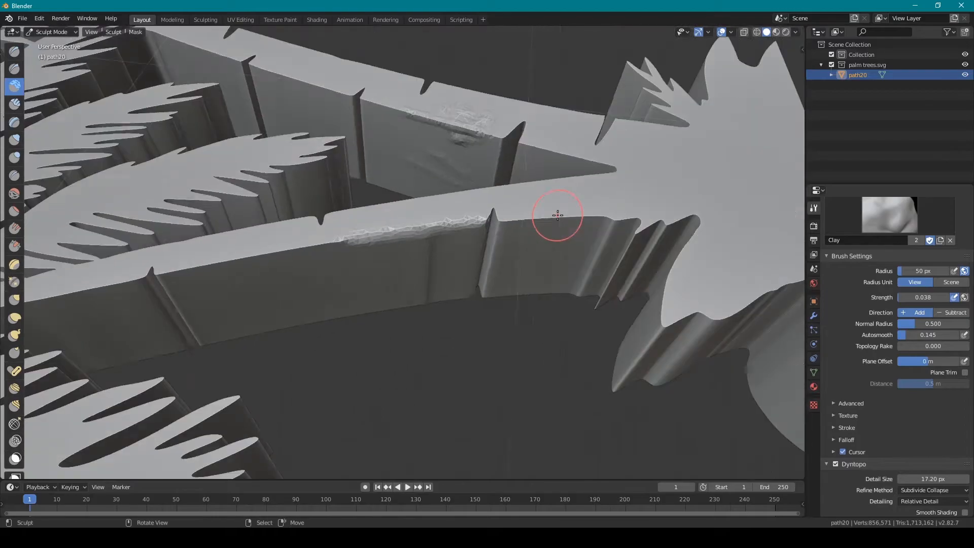
scroll(539, 217, up, 7)
scroll(509, 215, down, 8)
middle_drag(528, 218, 487, 217)
scroll(477, 215, up, 7)
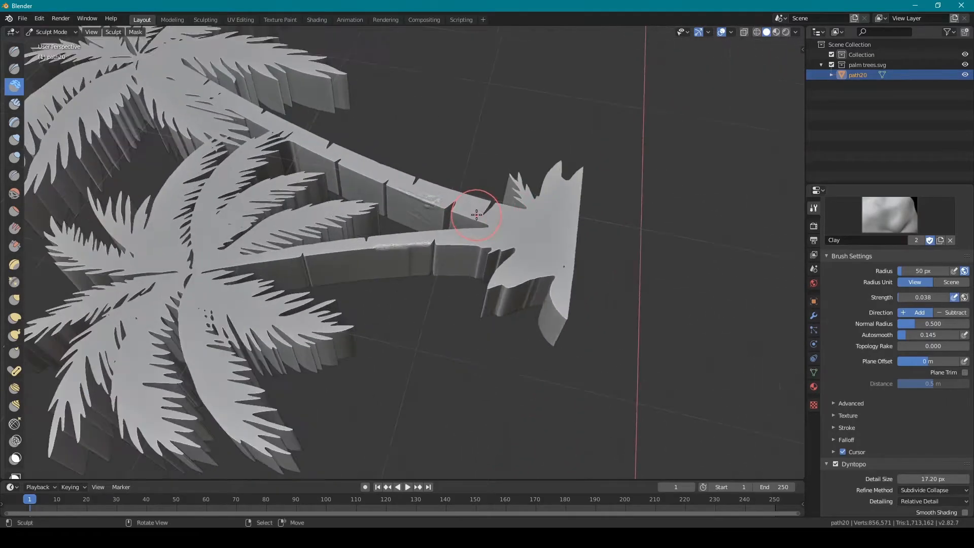
scroll(574, 239, down, 7)
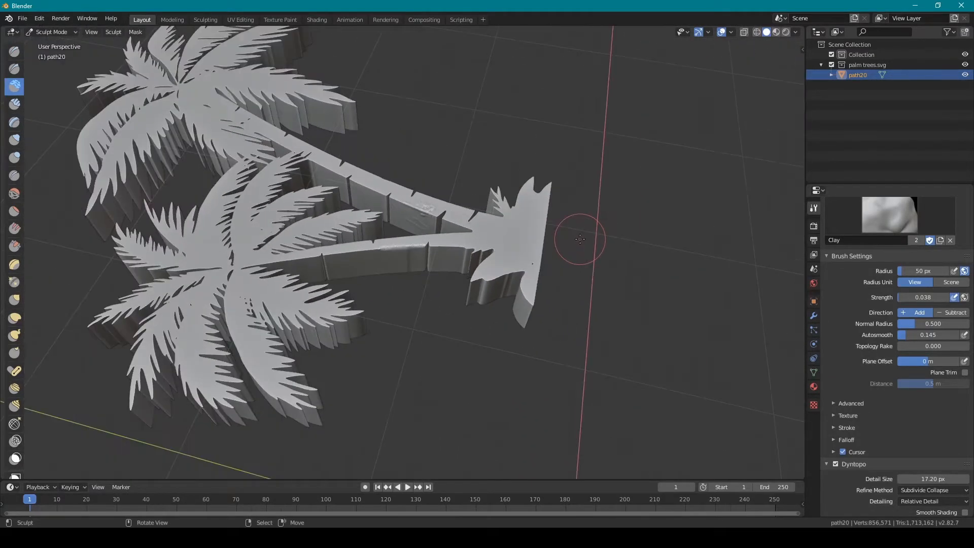
scroll(577, 244, up, 7)
scroll(506, 236, down, 6)
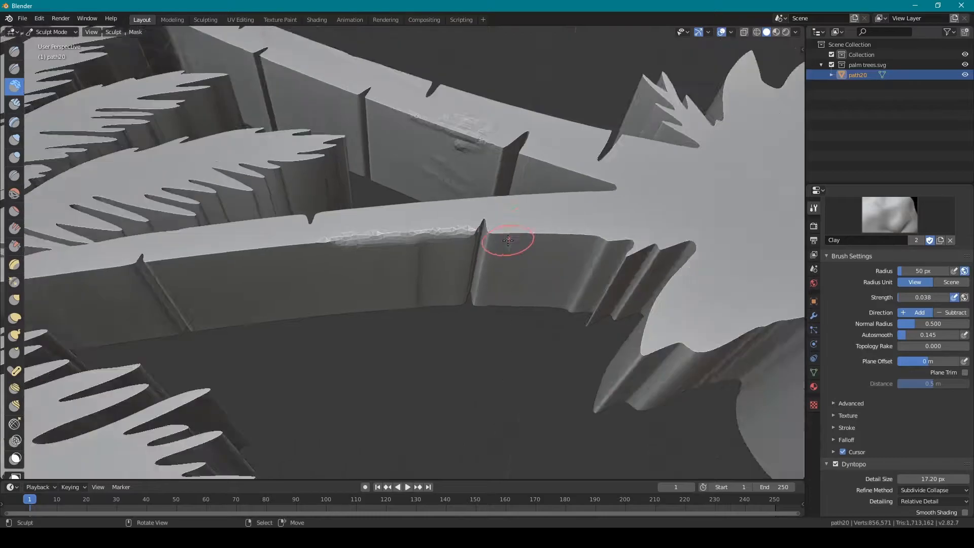
scroll(573, 236, up, 6)
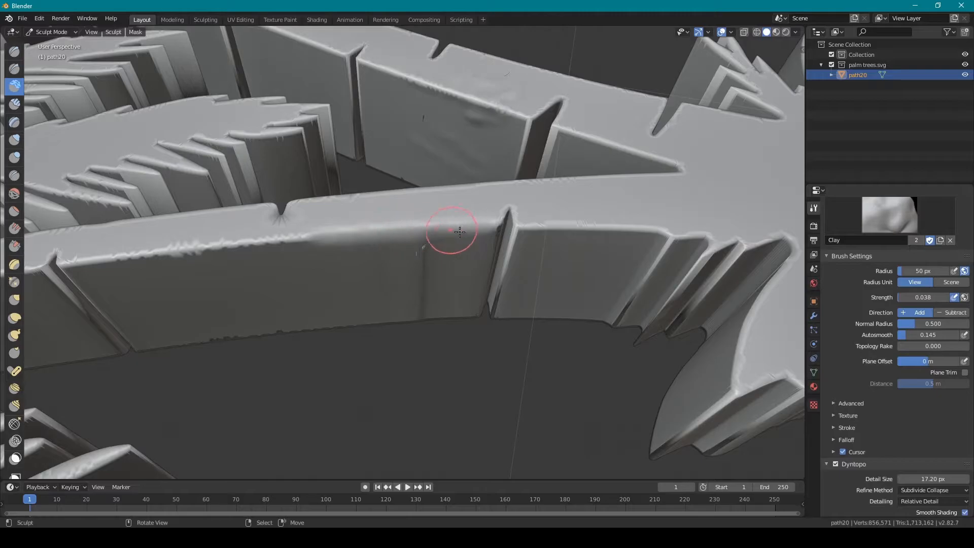
- Brush Clay strokes down the front trunk's side face and along its lower edge, and turn off Dyntopo Smooth Shading
mouse_move(426, 257)
mouse_down()
mouse_move(396, 266)
mouse_move(408, 262)
mouse_move(401, 273)
mouse_move(431, 299)
mouse_move(397, 319)
mouse_up()
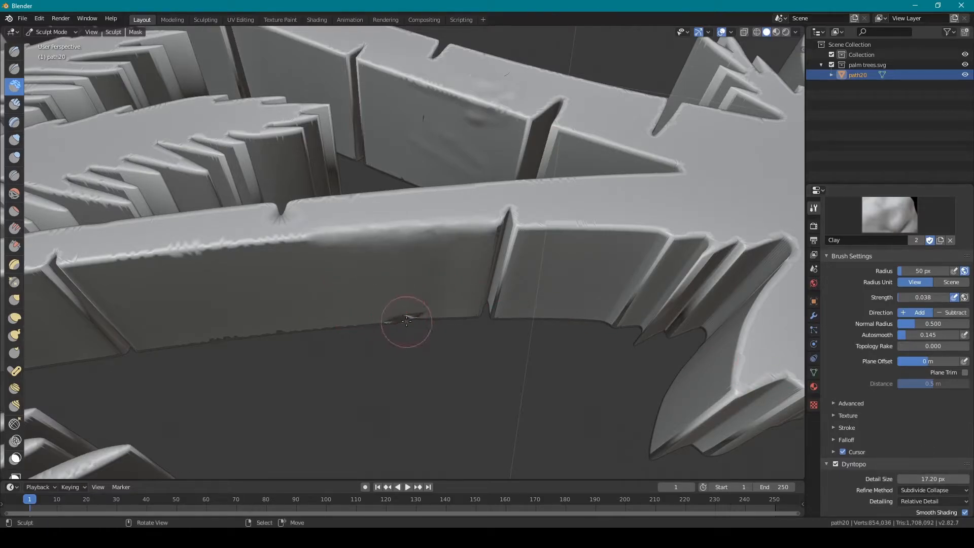
mouse_move(388, 314)
mouse_down()
mouse_move(413, 311)
mouse_move(353, 321)
mouse_move(452, 315)
mouse_up()
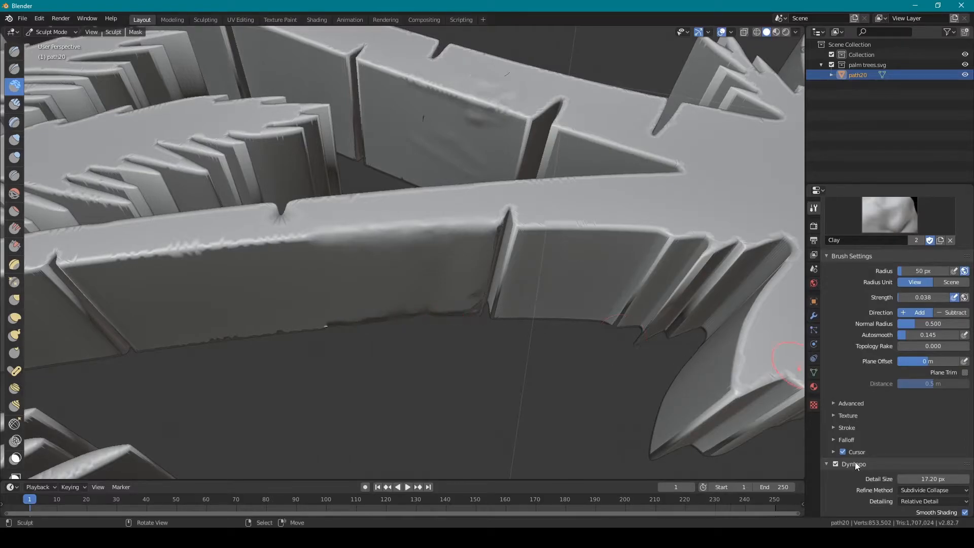
click(965, 512)
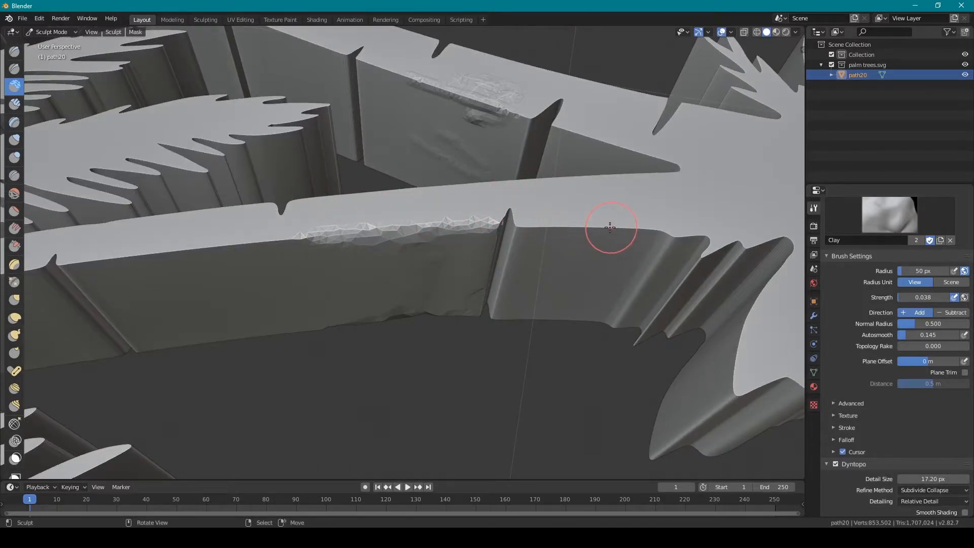
- Enable the Screencast Keys display for the 3D viewport
middle_drag(315, 218, 457, 240)
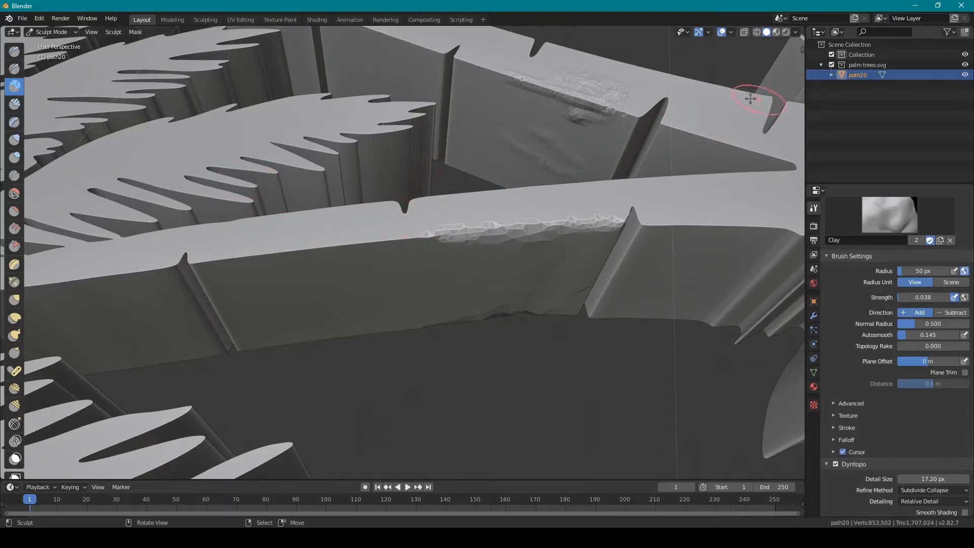
key(n)
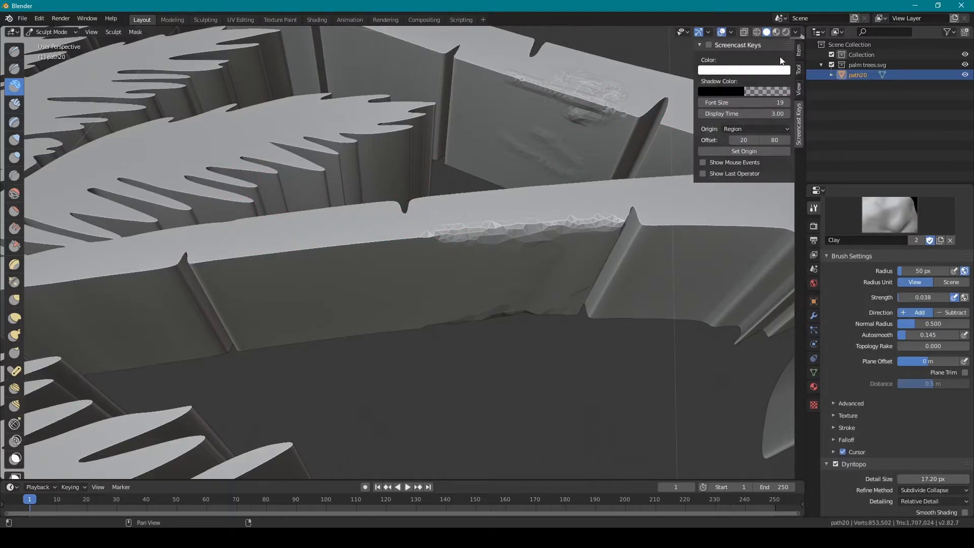
click(710, 45)
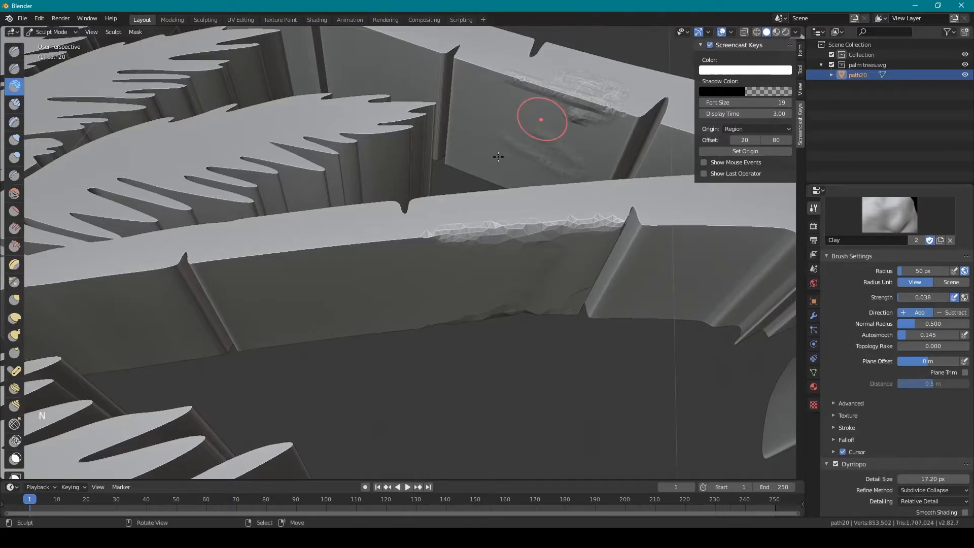
key(n)
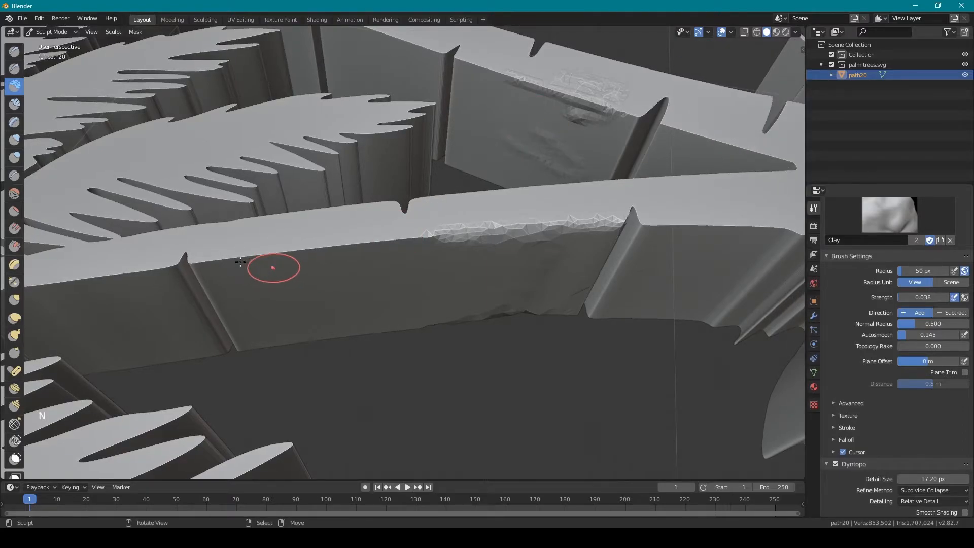
- Smooth two stretches of the front trunk's upper edge, and use the Smooth brush on the edge beyond the notch near the base
shift+drag(223, 256, 363, 243)
mouse_move(103, 275)
shift+mouse_down()
mouse_move(147, 266)
mouse_move(122, 267)
shift+mouse_up()
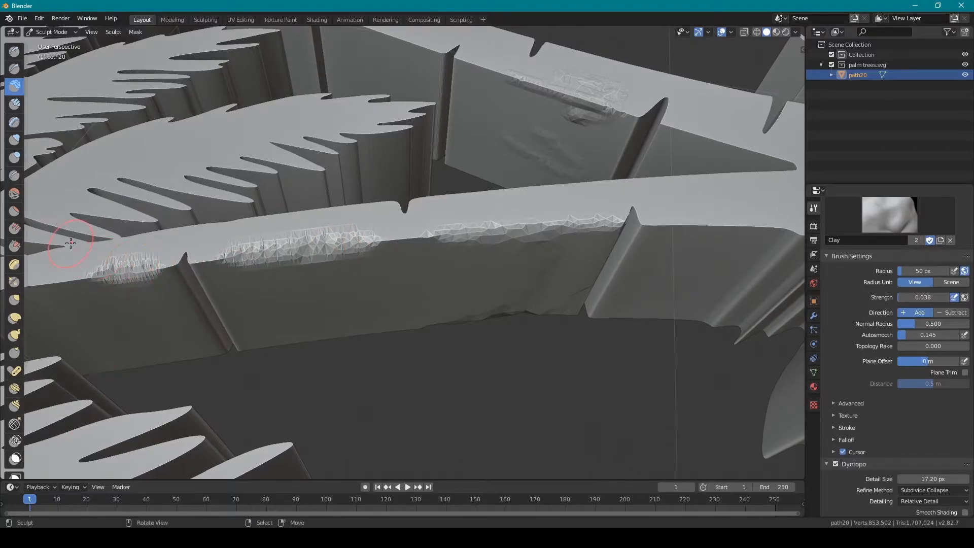
click(15, 198)
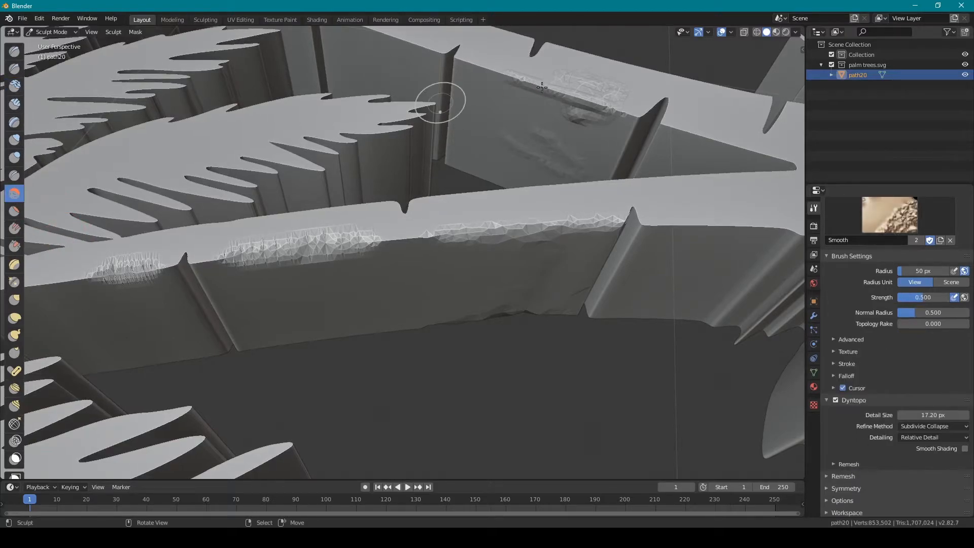
mouse_move(662, 229)
mouse_down()
mouse_move(756, 226)
mouse_move(630, 230)
mouse_up()
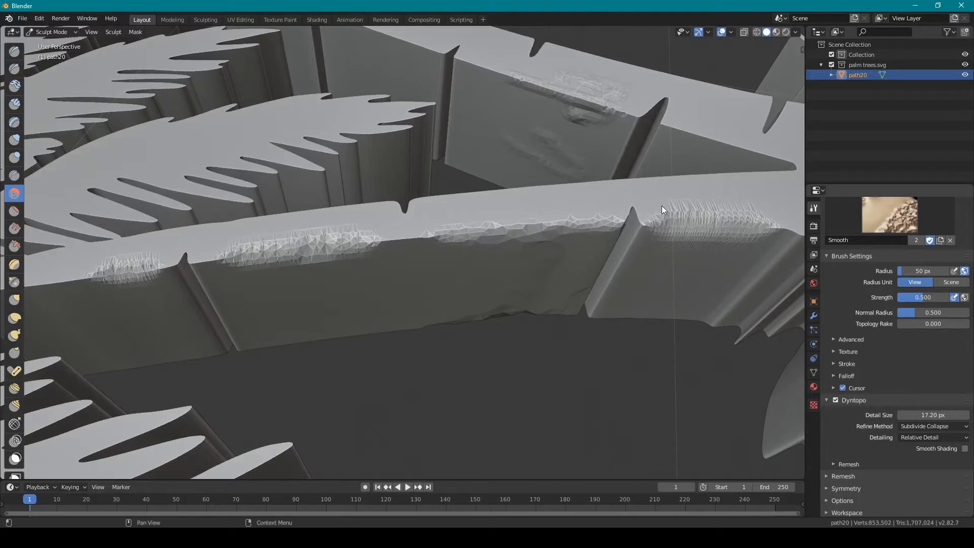
- Try Clay strokes, added and inverted, on the rear trunk's edge between the notch and the base, and undo them
click(19, 88)
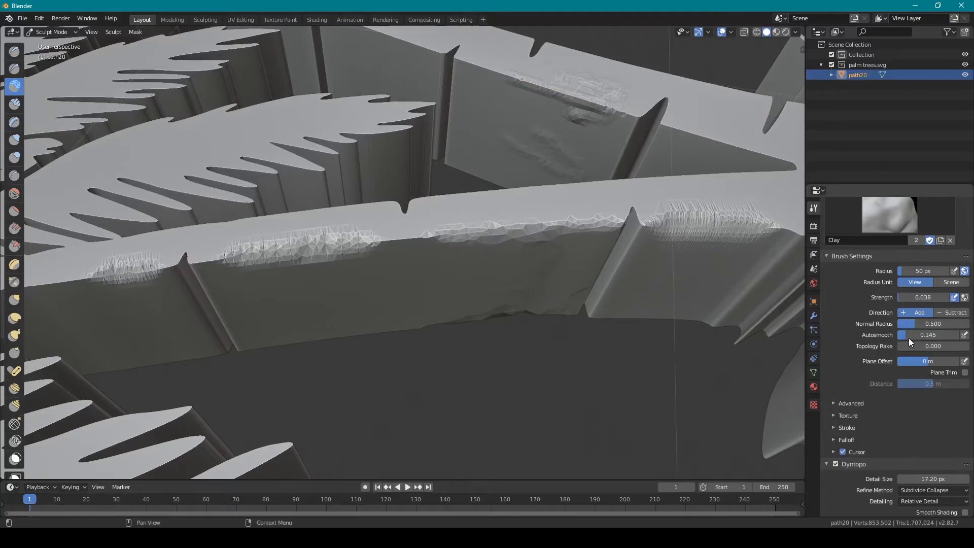
drag(681, 132, 755, 155)
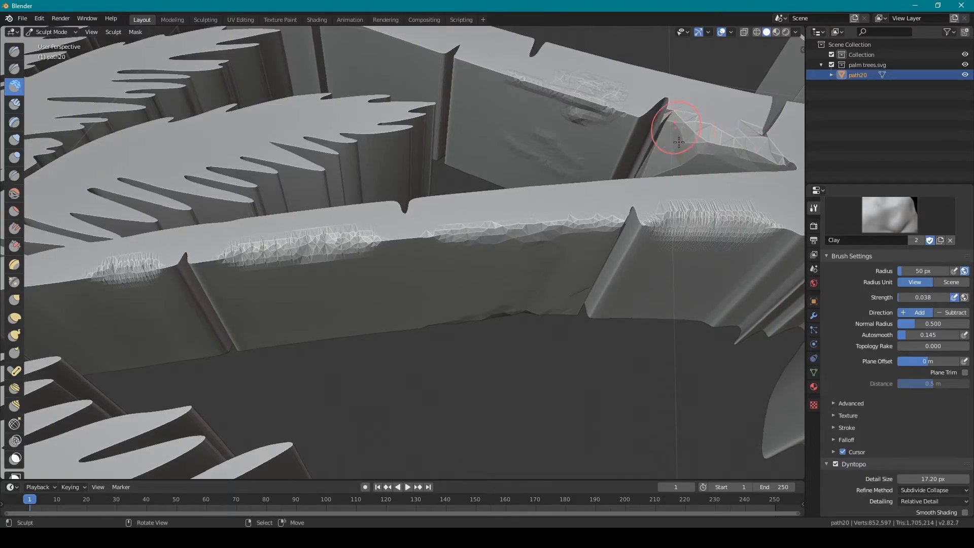
key(ctrl)
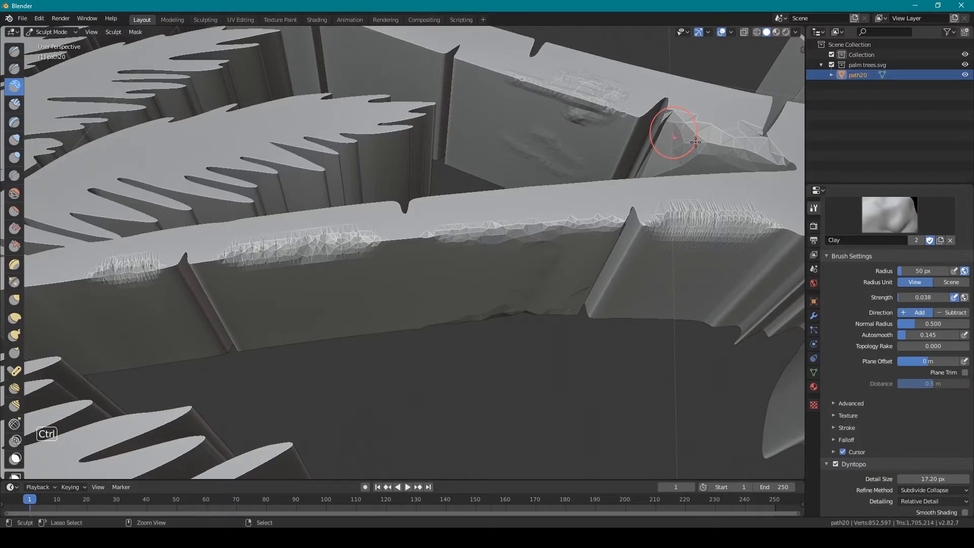
mouse_move(666, 132)
ctrl+mouse_down()
mouse_move(674, 148)
mouse_move(717, 147)
ctrl+mouse_up()
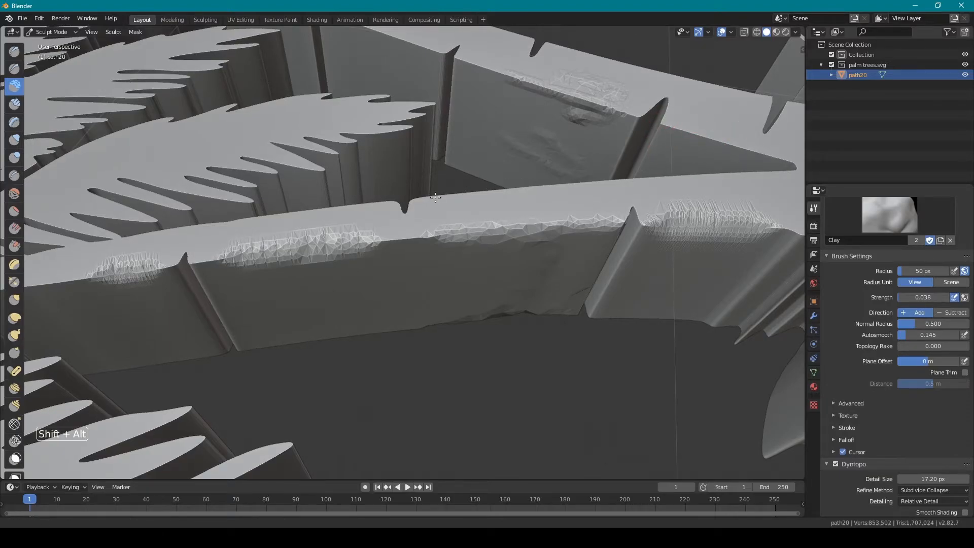
- Try a Clay stroke over the front palm's crown with the whole model in view, and undo it
middle_drag(718, 148, 384, 215)
scroll(384, 214, up, 6)
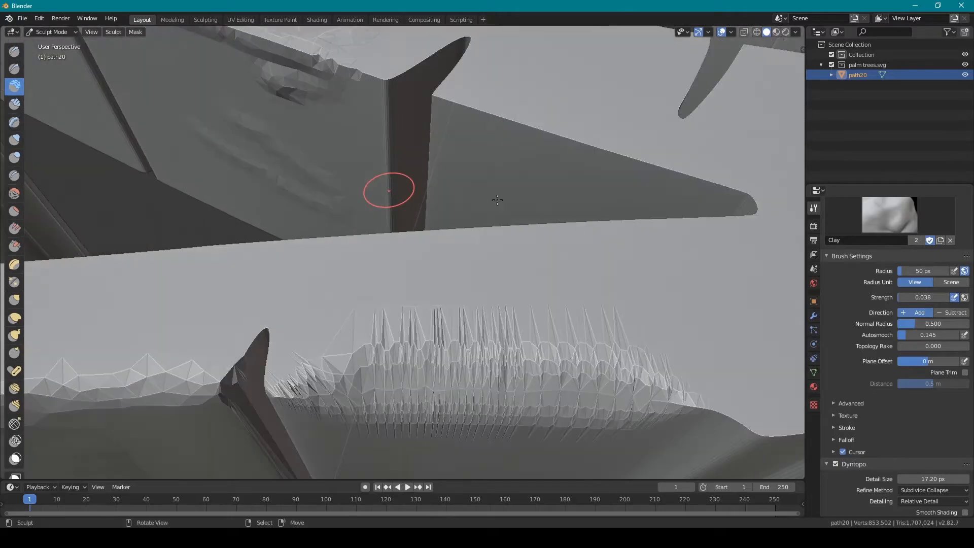
alt+middle_drag(533, 211, 514, 240)
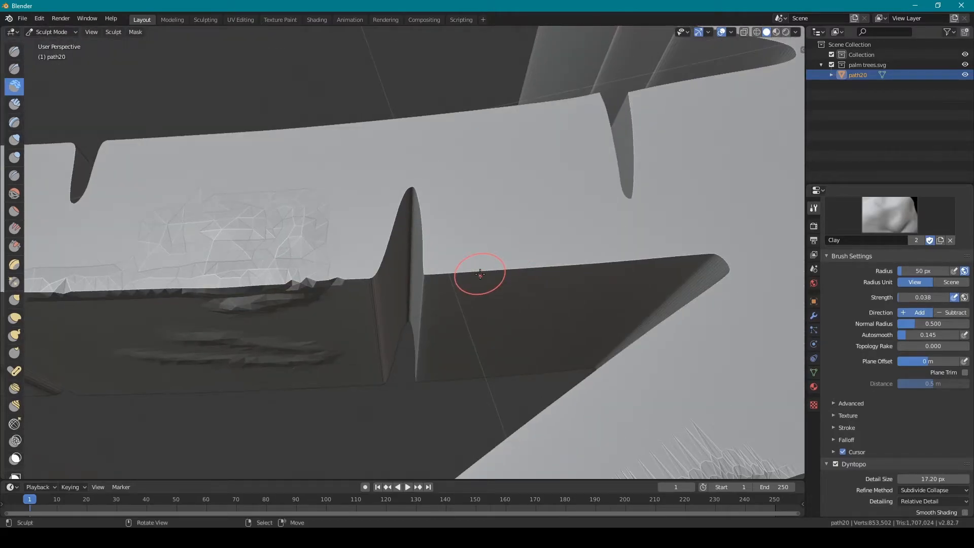
scroll(480, 274, up, 2)
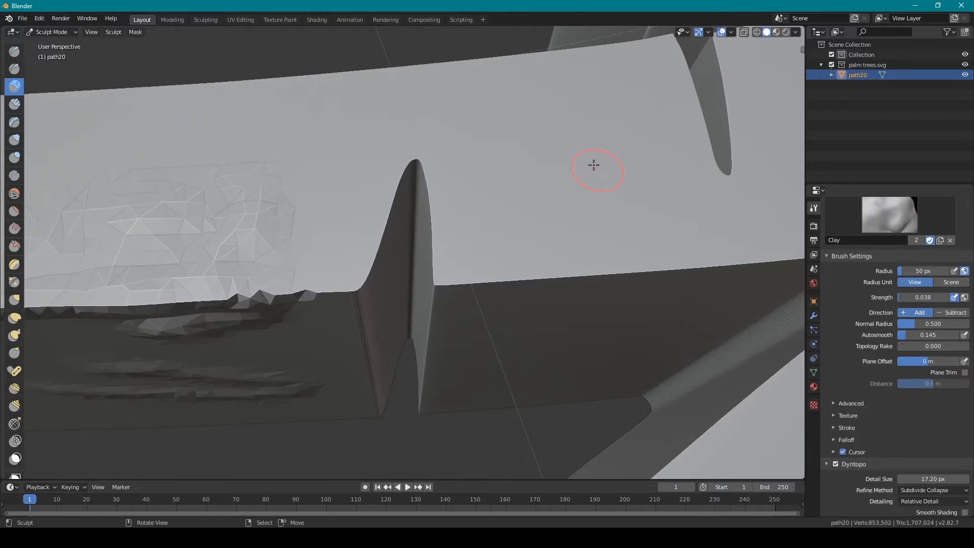
scroll(610, 245, down, 10)
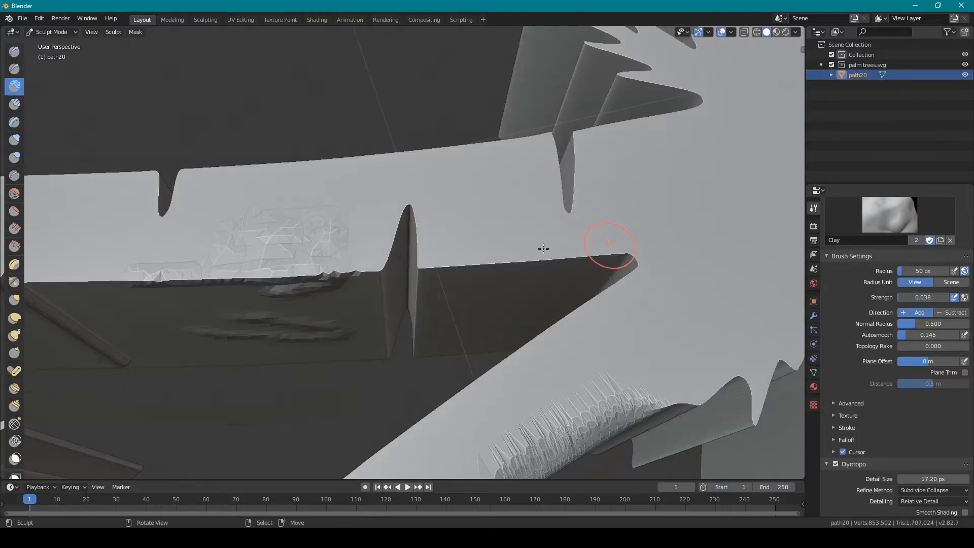
mouse_move(301, 374)
mouse_down()
mouse_move(304, 360)
mouse_move(300, 376)
mouse_move(312, 390)
mouse_move(287, 383)
mouse_up()
key(ctrl)
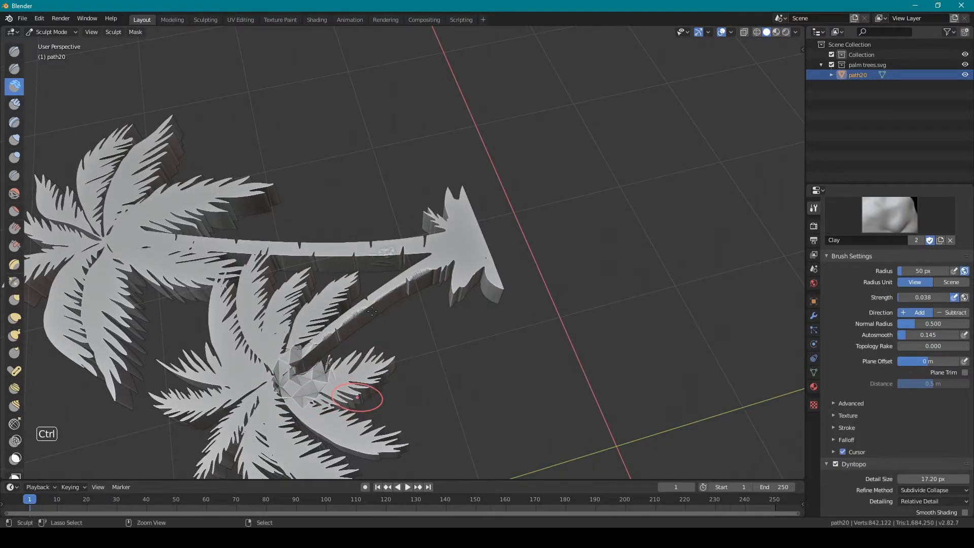
key(ctrl+z)
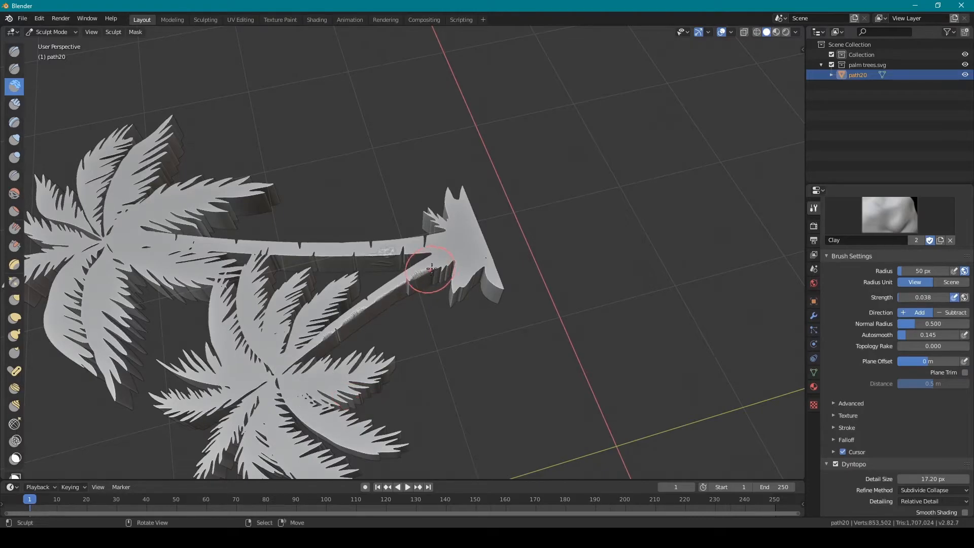
- Brush a short Clay stroke on the rear trunk's upper edge, at the base side of the notch
scroll(414, 274, up, 8)
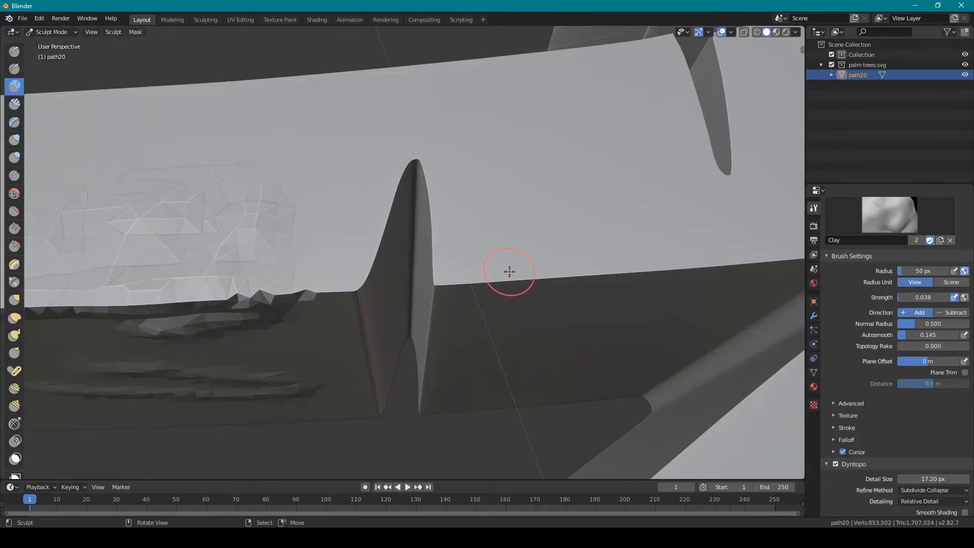
middle_drag(509, 271, 522, 300)
mouse_move(522, 300)
mouse_down()
mouse_move(463, 304)
mouse_move(491, 306)
mouse_up()
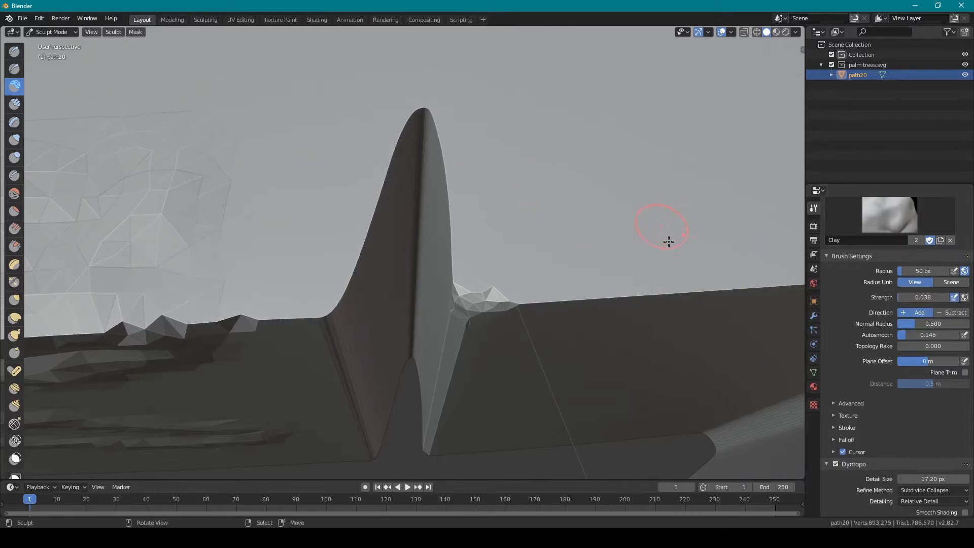
- Rework the spiky upper edge of the front trunk between the last notch and the base with the Clay brush
mouse_move(591, 206)
alt+middle_down()
mouse_move(425, 231)
mouse_move(461, 250)
alt+middle_up()
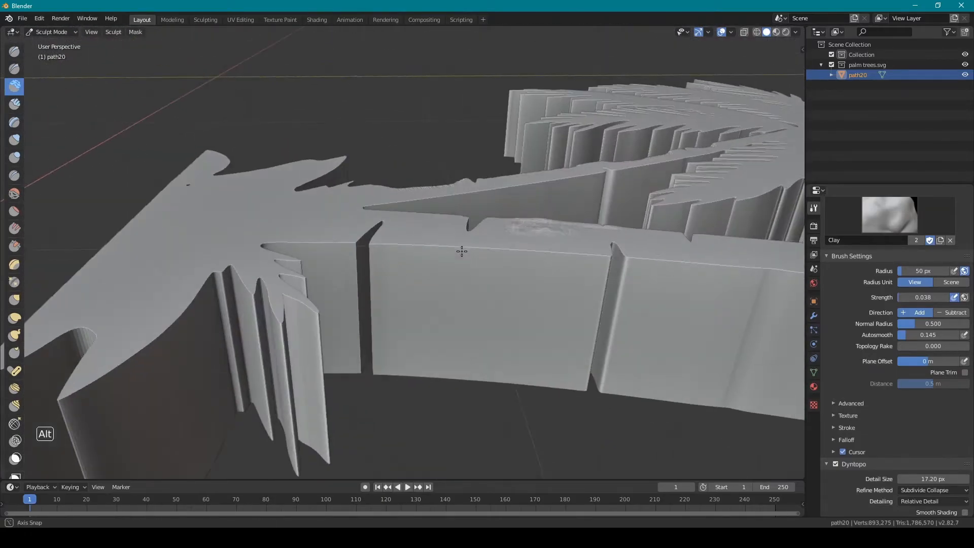
alt+drag(374, 245, 645, 248)
mouse_move(436, 249)
alt+shift+mouse_down()
mouse_move(696, 267)
mouse_move(549, 260)
alt+shift+mouse_up()
scroll(460, 224, up, 4)
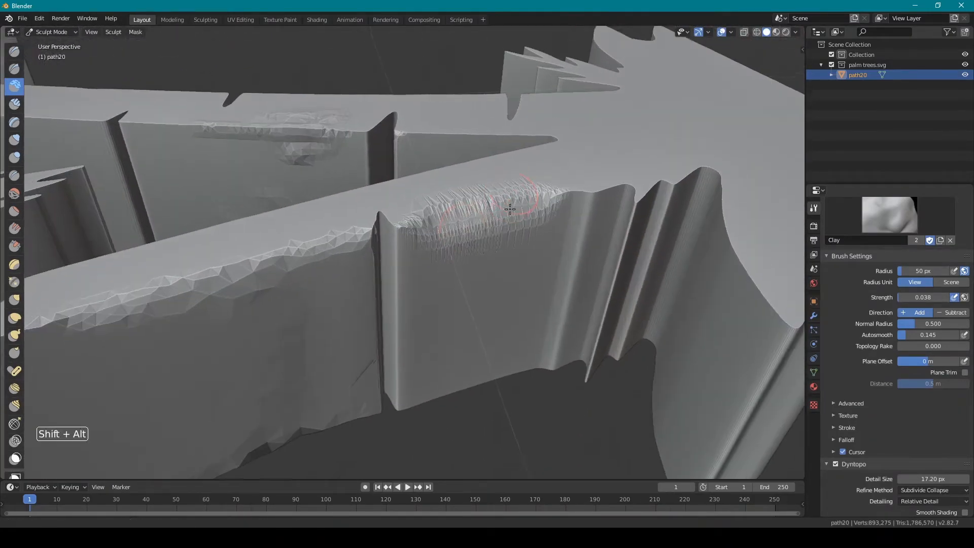
alt+shift+drag(511, 198, 457, 303)
scroll(452, 182, up, 5)
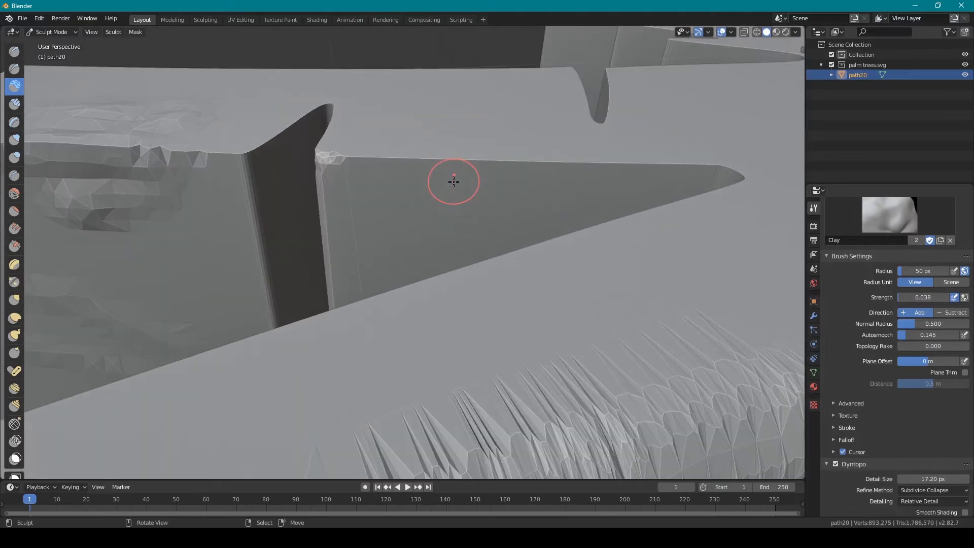
scroll(453, 182, down, 8)
scroll(454, 181, up, 5)
scroll(454, 182, down, 5)
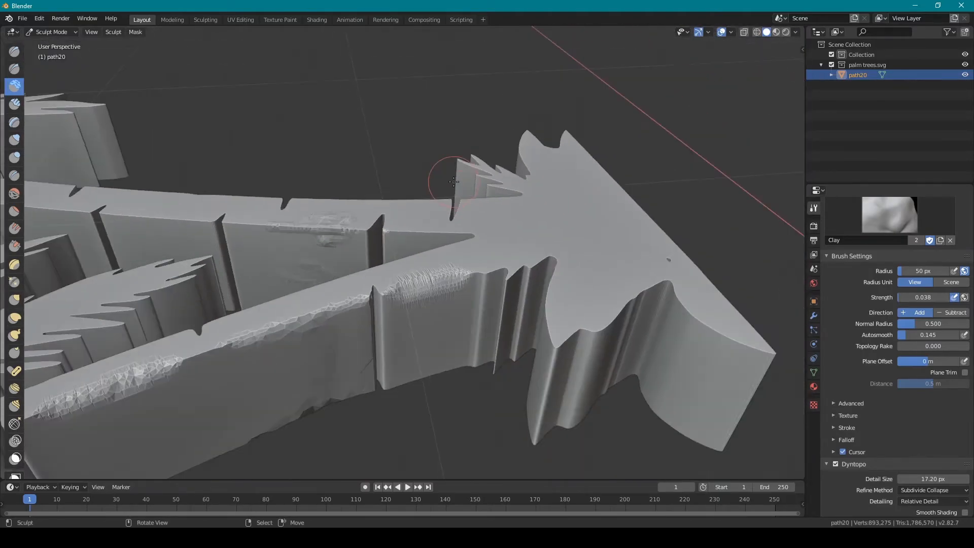
scroll(454, 183, up, 5)
mouse_move(455, 184)
alt+shift+mouse_down()
mouse_move(446, 213)
mouse_move(482, 239)
mouse_move(601, 264)
mouse_move(429, 241)
mouse_move(413, 282)
mouse_move(406, 265)
mouse_move(347, 262)
alt+shift+mouse_up()
drag(588, 258, 551, 270)
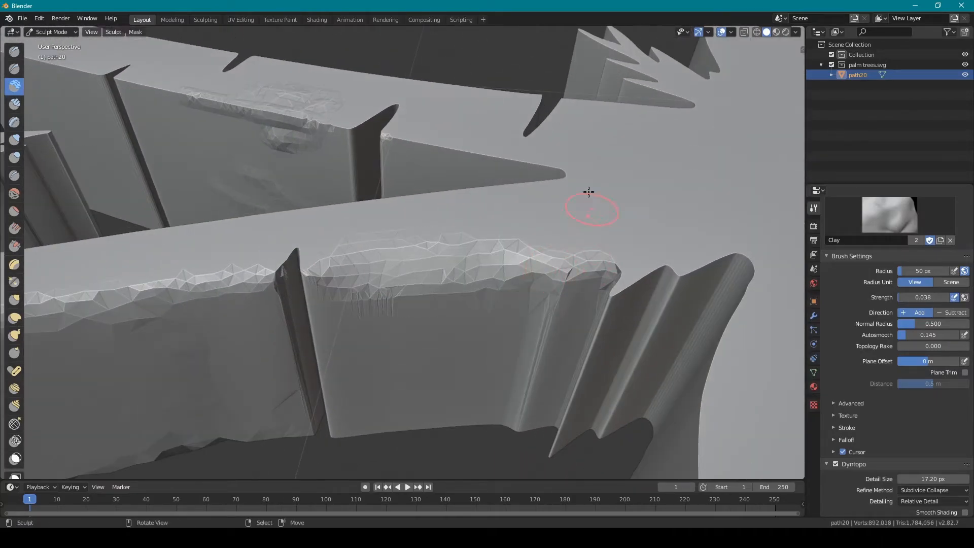
- Brush Clay strokes along the trunk's opposite upper edge, running up to the notch
mouse_move(633, 159)
alt+mouse_down()
mouse_move(402, 206)
mouse_move(358, 189)
mouse_move(550, 220)
mouse_move(456, 239)
alt+mouse_up()
mouse_move(457, 239)
alt+shift+mouse_down()
mouse_move(393, 265)
mouse_move(603, 280)
alt+shift+mouse_up()
alt+shift+drag(394, 261, 664, 272)
mouse_move(354, 267)
mouse_down()
mouse_move(632, 273)
mouse_move(642, 282)
mouse_move(437, 267)
mouse_move(654, 269)
mouse_up()
mouse_move(263, 261)
mouse_down()
mouse_move(483, 283)
mouse_move(589, 324)
mouse_move(609, 320)
mouse_up()
alt+shift+drag(497, 330, 405, 225)
drag(364, 292, 688, 219)
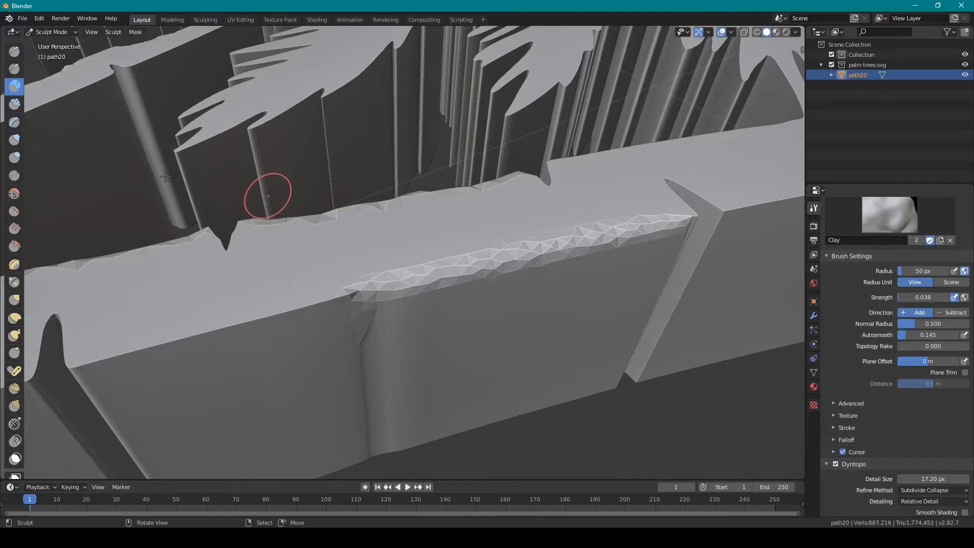
- Switch to the Clay Strips brush and sculpt a stroke on the trunk
click(14, 108)
alt+drag(409, 216, 502, 263)
mouse_move(487, 243)
alt+shift+mouse_down()
mouse_move(400, 203)
mouse_move(401, 222)
alt+shift+mouse_up()
mouse_move(364, 145)
mouse_down()
mouse_move(436, 142)
mouse_move(350, 185)
mouse_move(434, 220)
mouse_move(460, 249)
mouse_move(458, 311)
mouse_move(365, 361)
mouse_move(461, 393)
mouse_move(458, 413)
mouse_move(417, 262)
mouse_up()
scroll(482, 256, down, 2)
scroll(390, 159, up, 1)
mouse_move(389, 159)
alt+shift+mouse_down()
mouse_move(365, 209)
mouse_move(389, 168)
mouse_move(387, 269)
mouse_move(454, 228)
alt+shift+mouse_up()
scroll(398, 190, down, 2)
scroll(496, 276, down, 3)
mouse_move(496, 276)
alt+mouse_down()
mouse_move(523, 248)
mouse_move(467, 185)
mouse_move(613, 199)
alt+mouse_up()
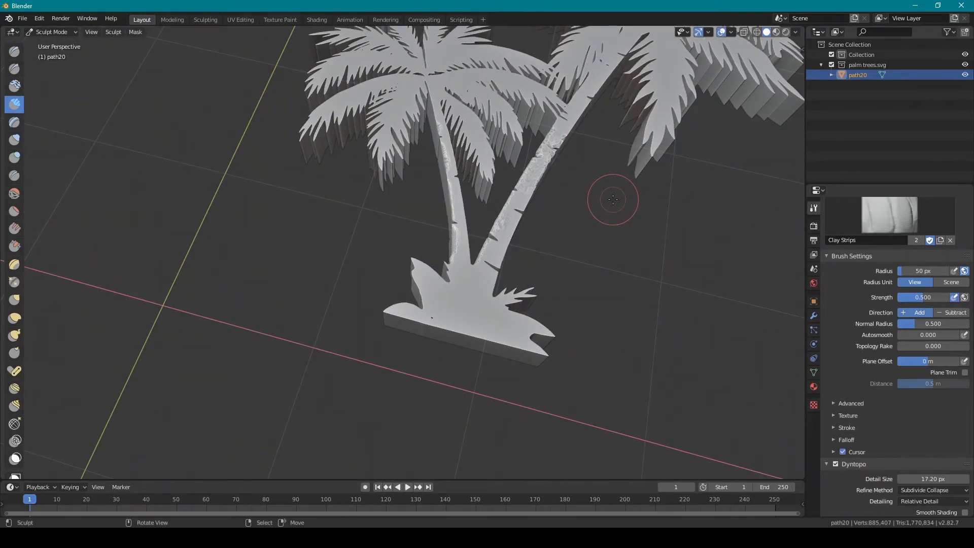
scroll(613, 199, up, 3)
alt+drag(598, 174, 507, 207)
scroll(456, 214, down, 6)
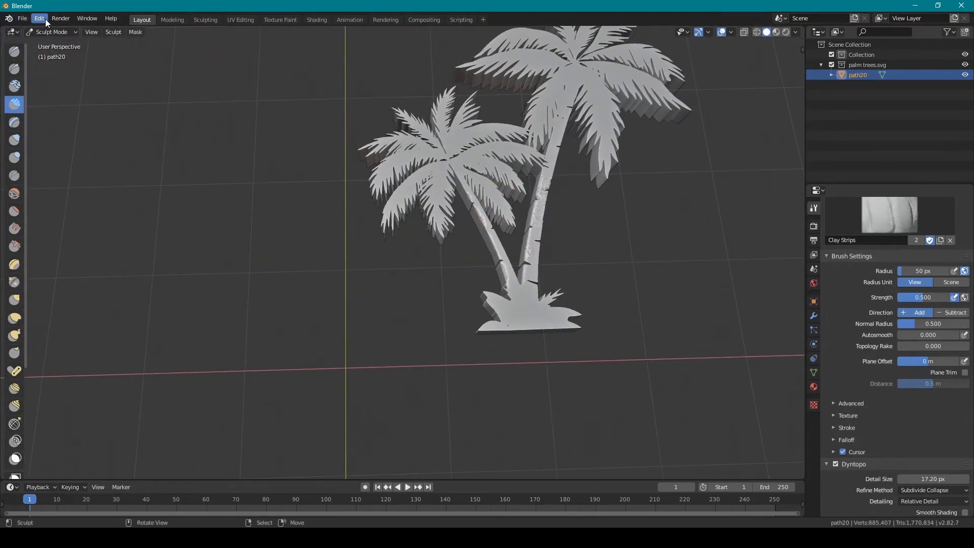
click(23, 18)
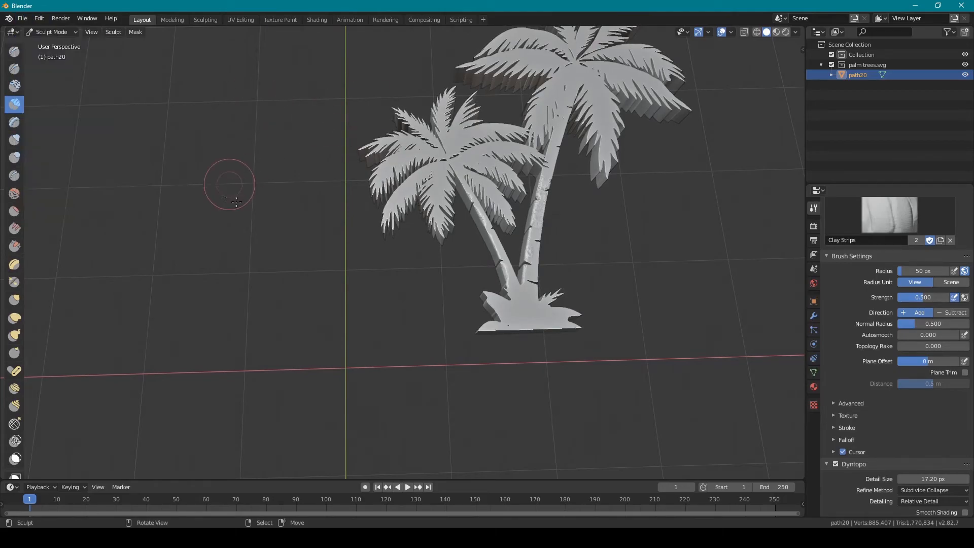
- Switch to Object Mode and add the palm tree ring picture as a reference image
key(ctrl+Tab)
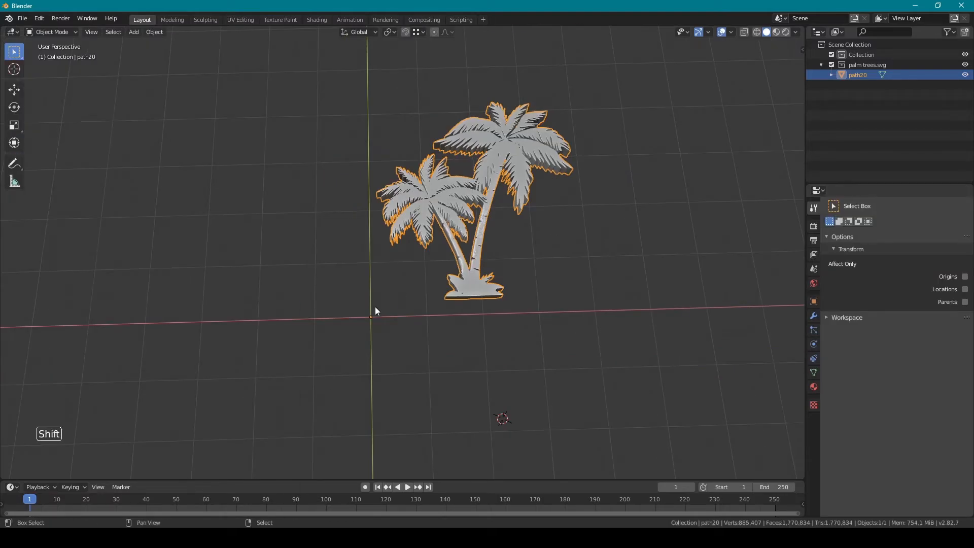
key(shift+a)
mouse_move(365, 398)
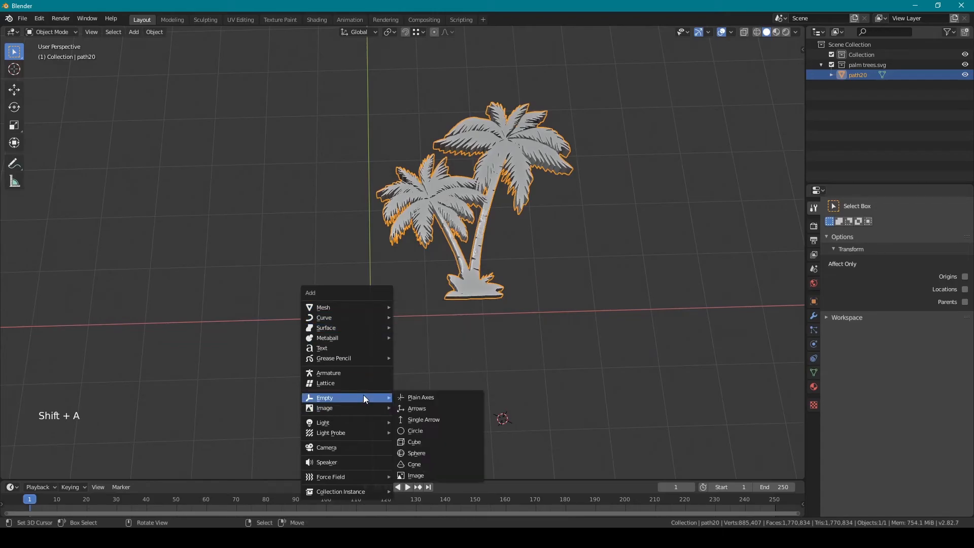
click(409, 406)
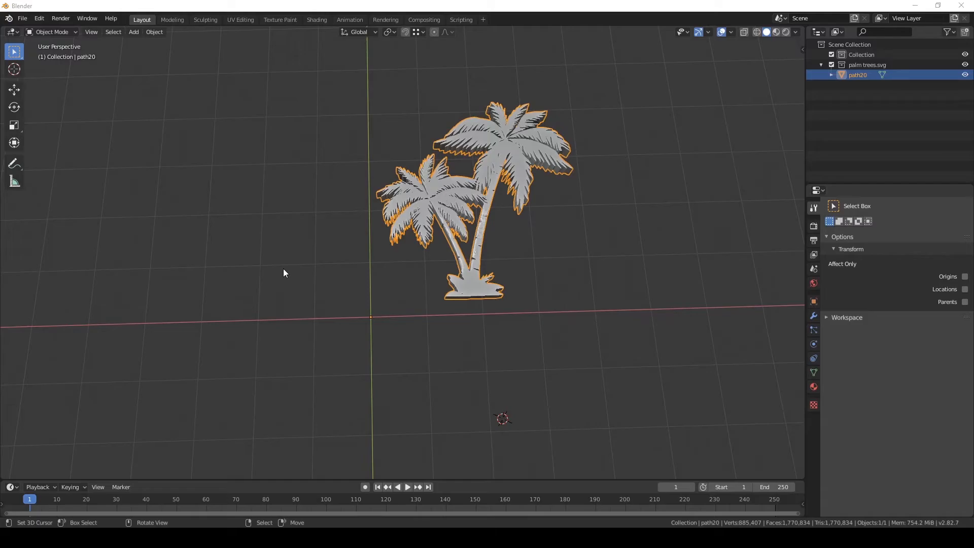
click(413, 361)
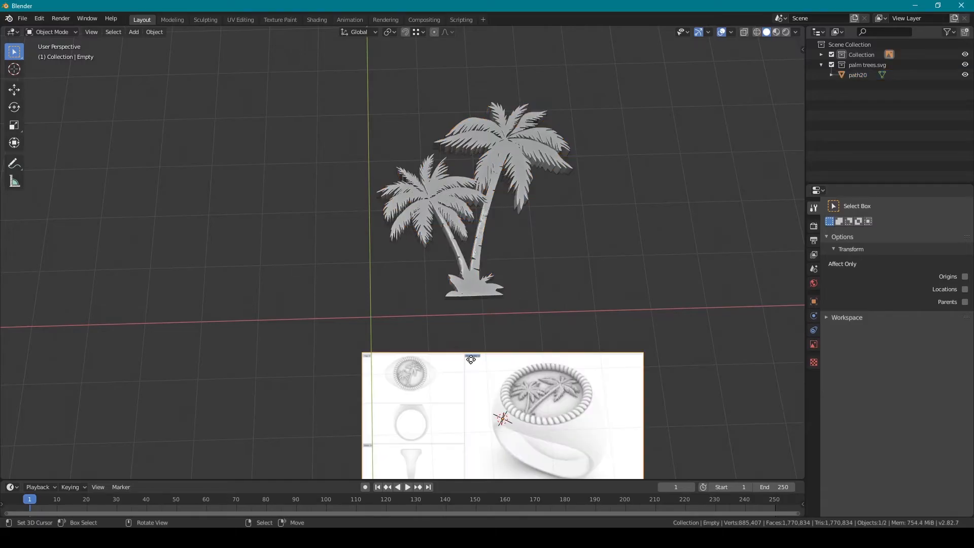
- Clear the reference image's location and rotation, and move it in the XY plane beside the palm trees, across the Y axis
scroll(528, 359, down, 2)
key(alt+g)
key(g)
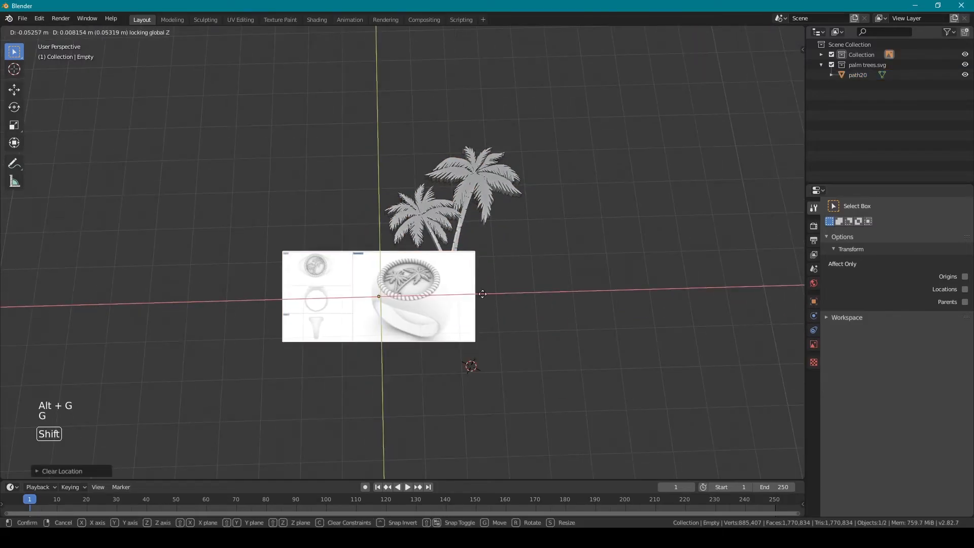
click(325, 270)
key(alt+e)
key(alt+r)
- Examine the ring reference image closely, especially the sculpted palm fronds, the segmented trunks and the surrounding rope border
shift+middle_drag(325, 270, 410, 284)
scroll(288, 246, up, 4)
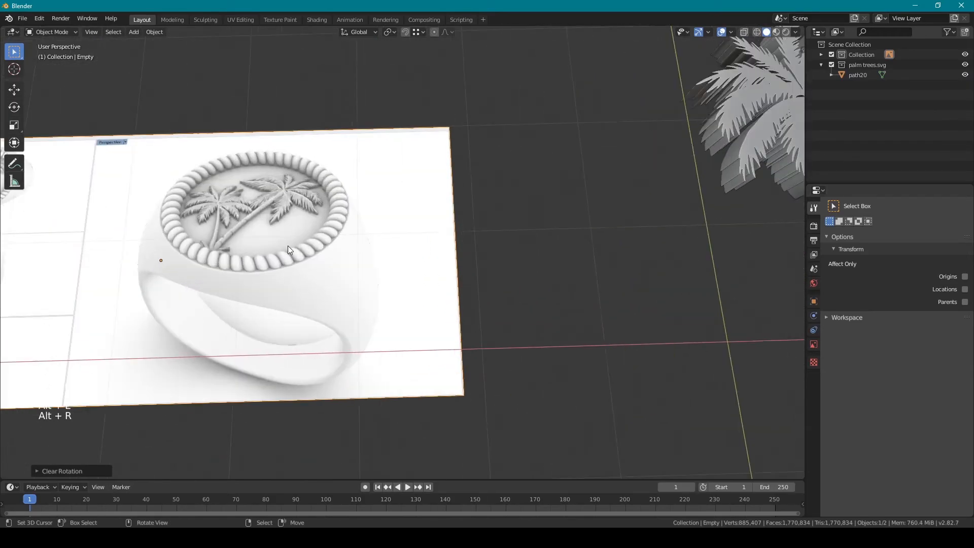
scroll(435, 229, up, 6)
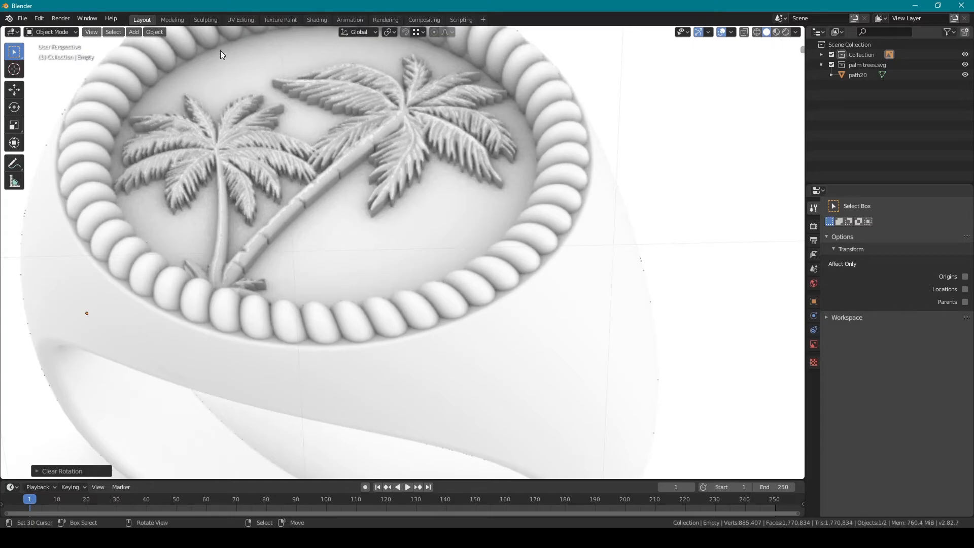
scroll(342, 144, down, 8)
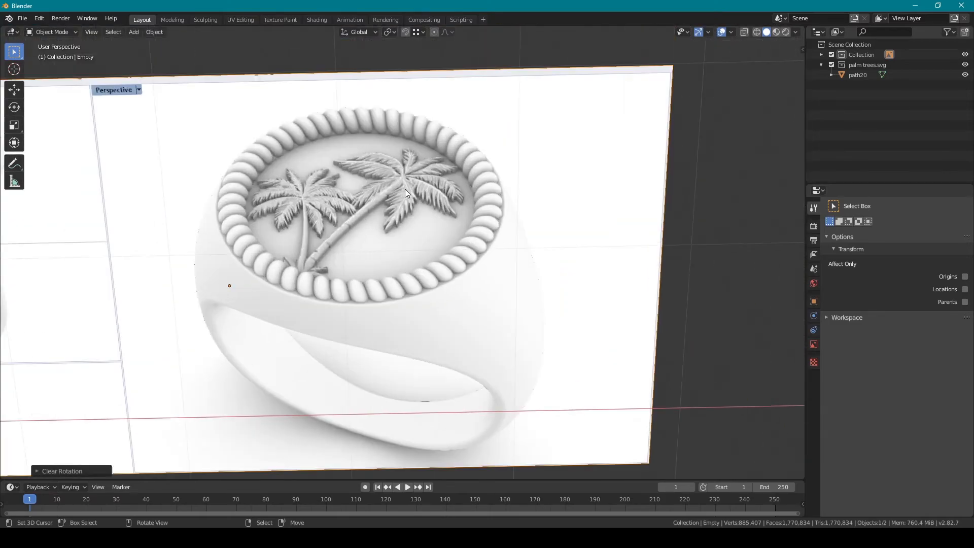
scroll(623, 215, down, 5)
middle_drag(623, 215, 480, 234)
scroll(483, 228, up, 6)
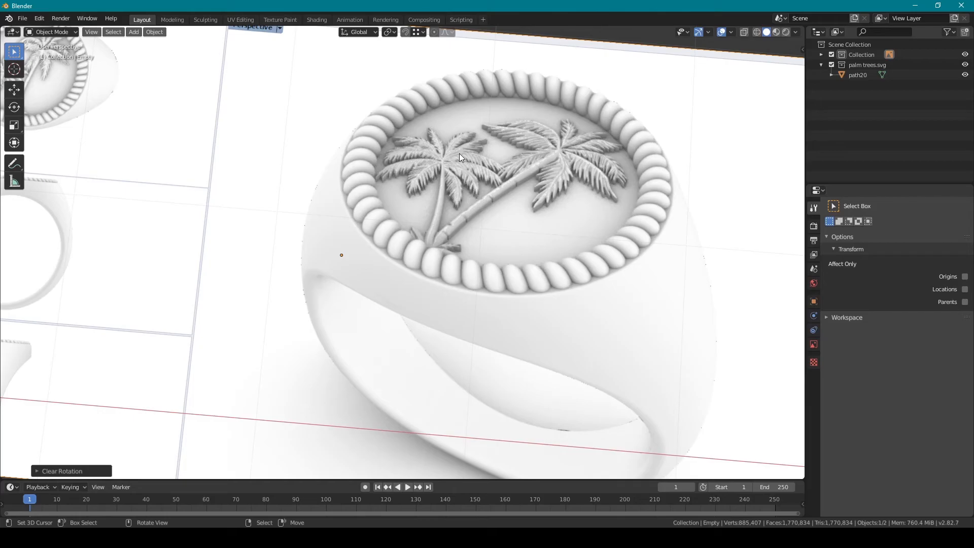
scroll(460, 153, down, 10)
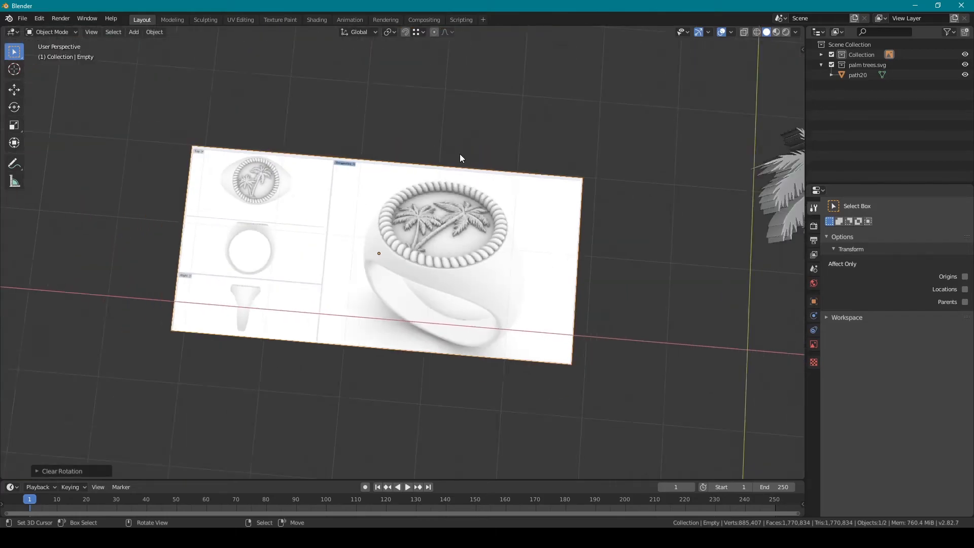
scroll(559, 197, up, 6)
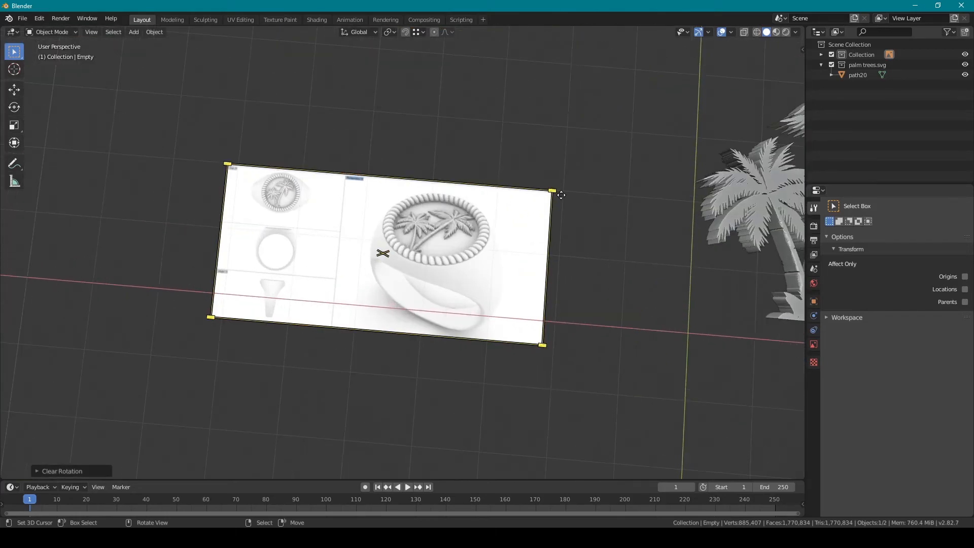
scroll(562, 194, down, 3)
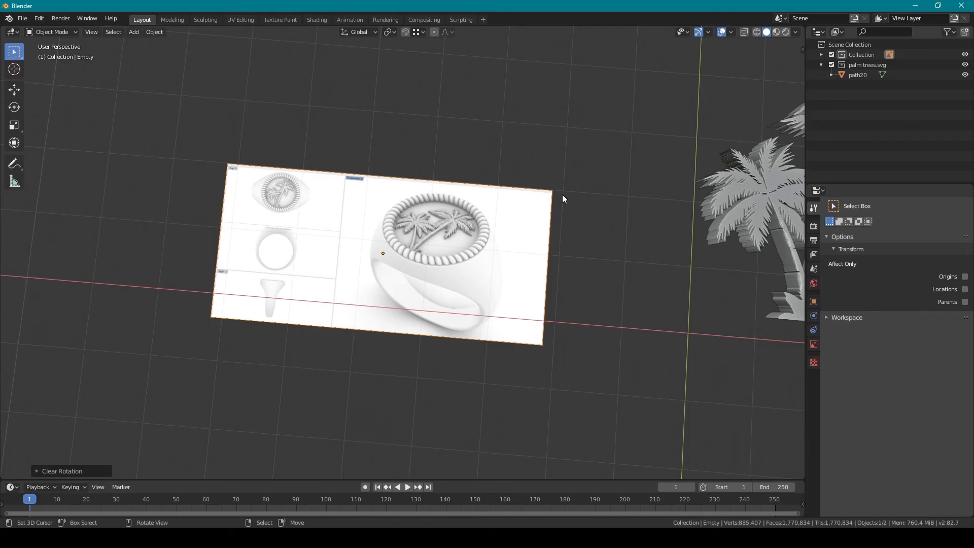
- Examine the palm tree model's trunks and fronds from several angles against the ring reference
alt+drag(595, 219, 442, 221)
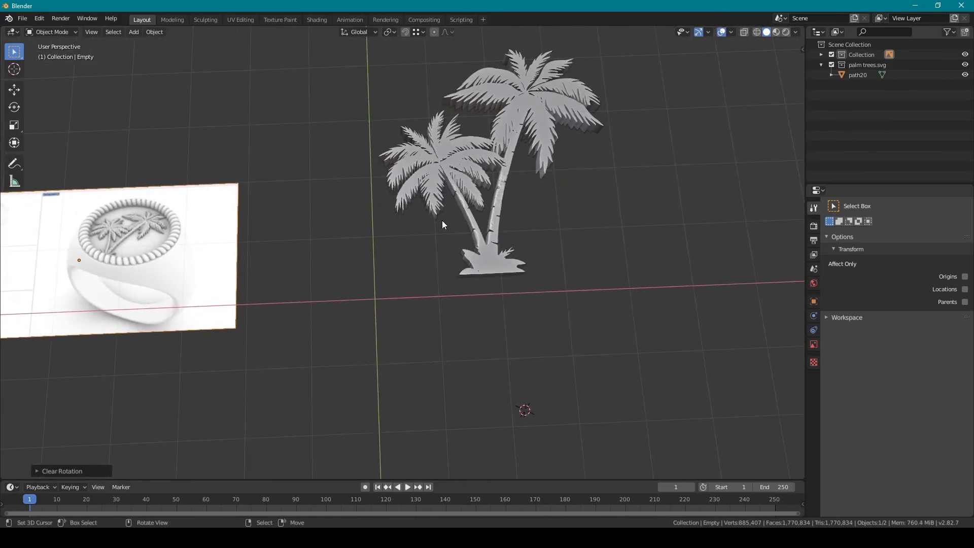
scroll(444, 220, up, 6)
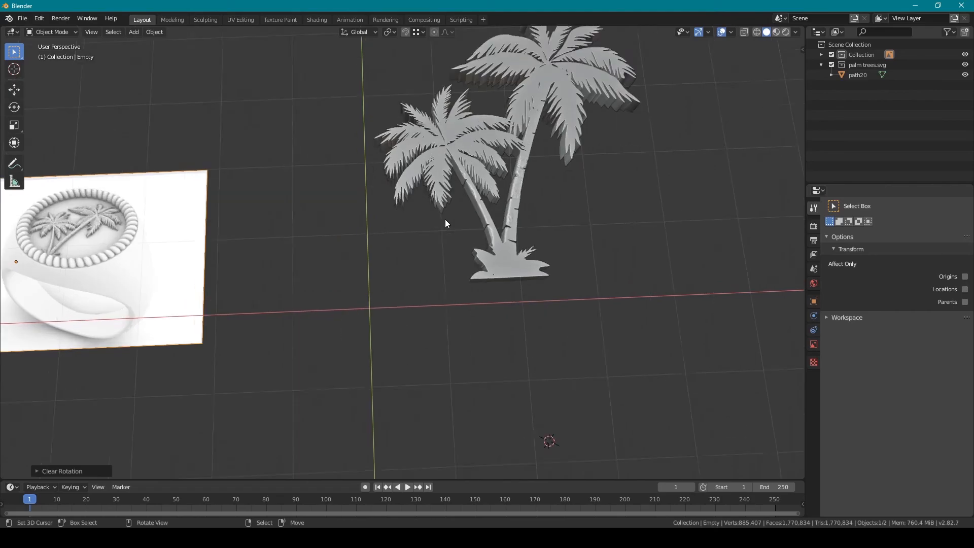
alt+shift+drag(551, 143, 412, 278)
scroll(412, 278, down, 8)
alt+shift+drag(461, 253, 476, 232)
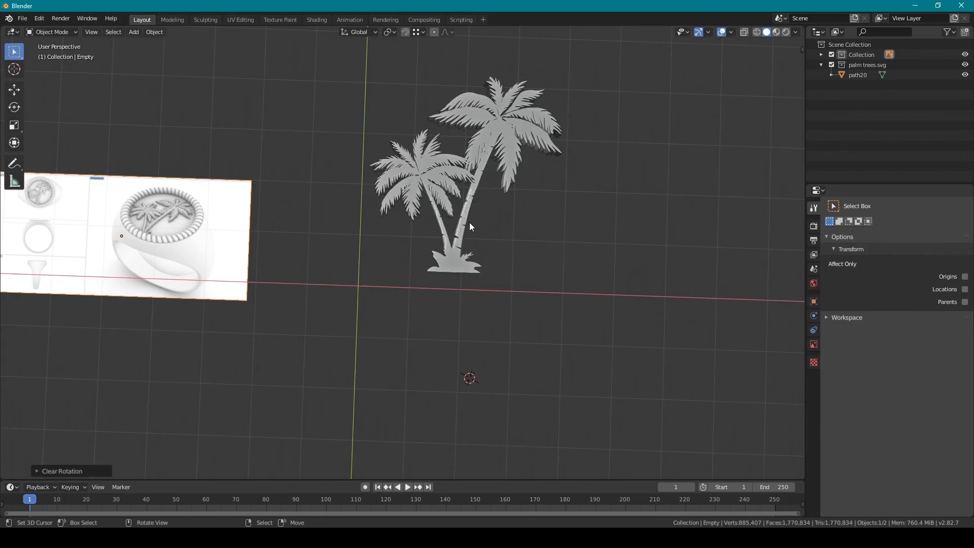
scroll(469, 222, down, 2)
alt+shift+drag(461, 228, 509, 236)
scroll(538, 200, up, 4)
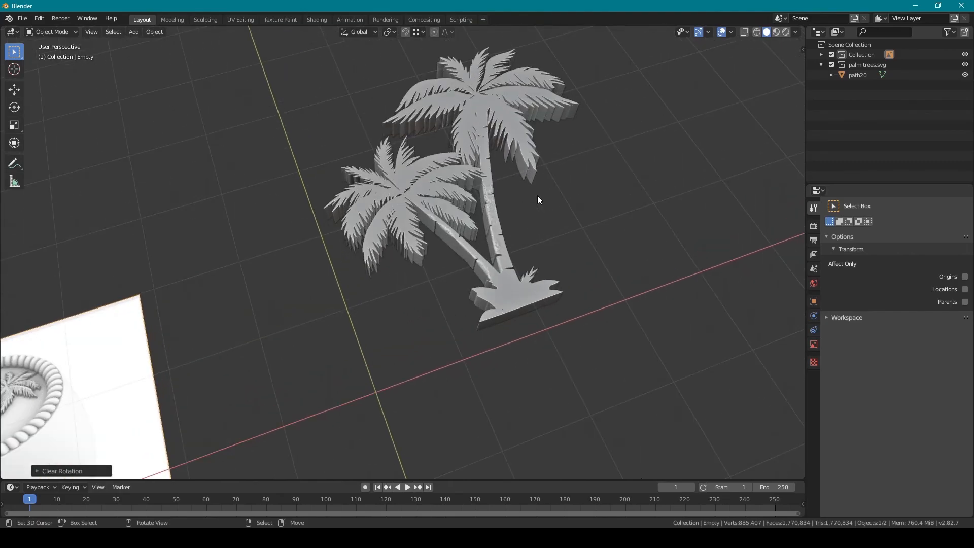
scroll(538, 198, down, 1)
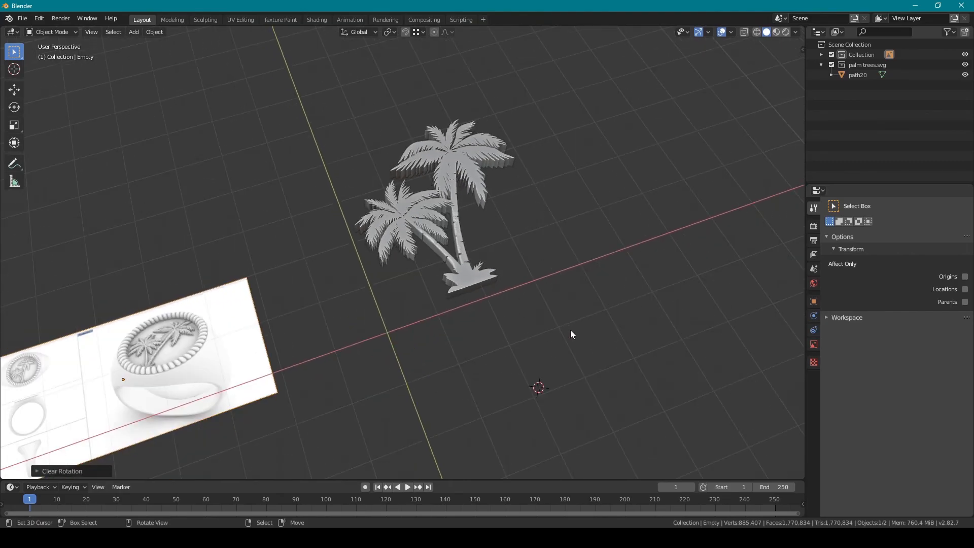